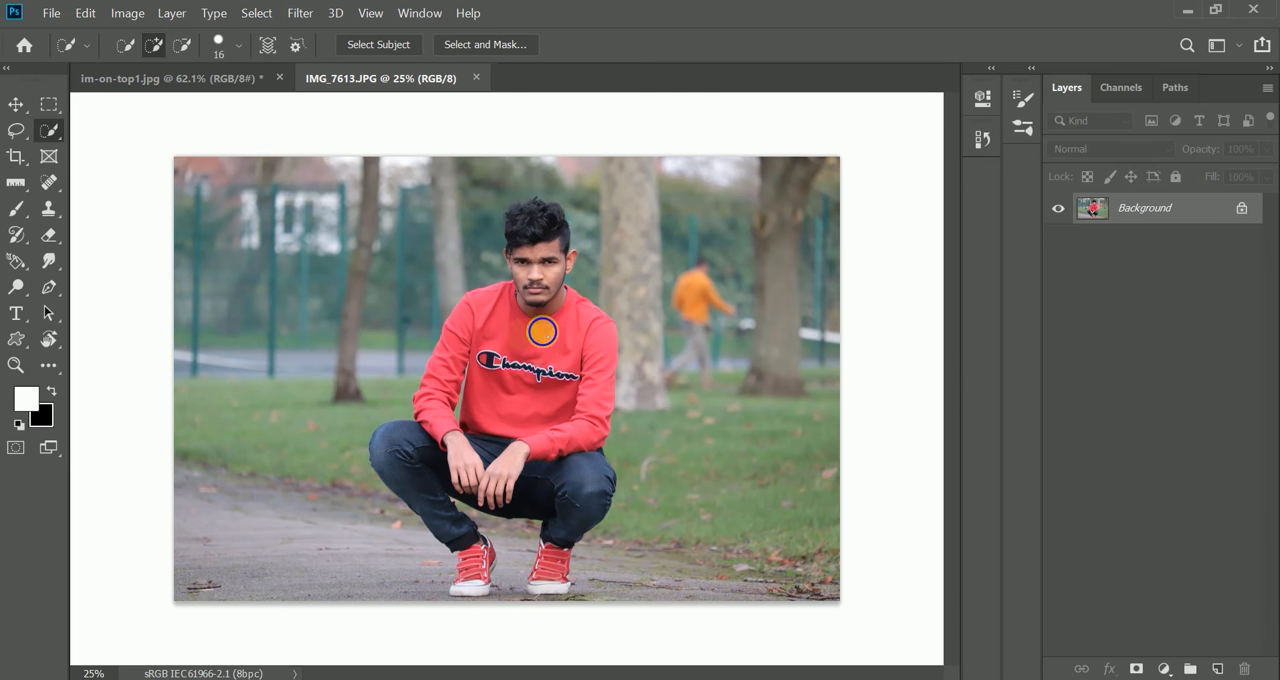
# - Select the crouching man with the Quick Selection tool, using a brush size of 304
pyautogui.keyDown('alt'); pyautogui.rightClick(532, 343); pyautogui.keyUp('alt')
pyautogui.keyDown('alt'); pyautogui.rightClick(535, 345); pyautogui.keyUp('alt')
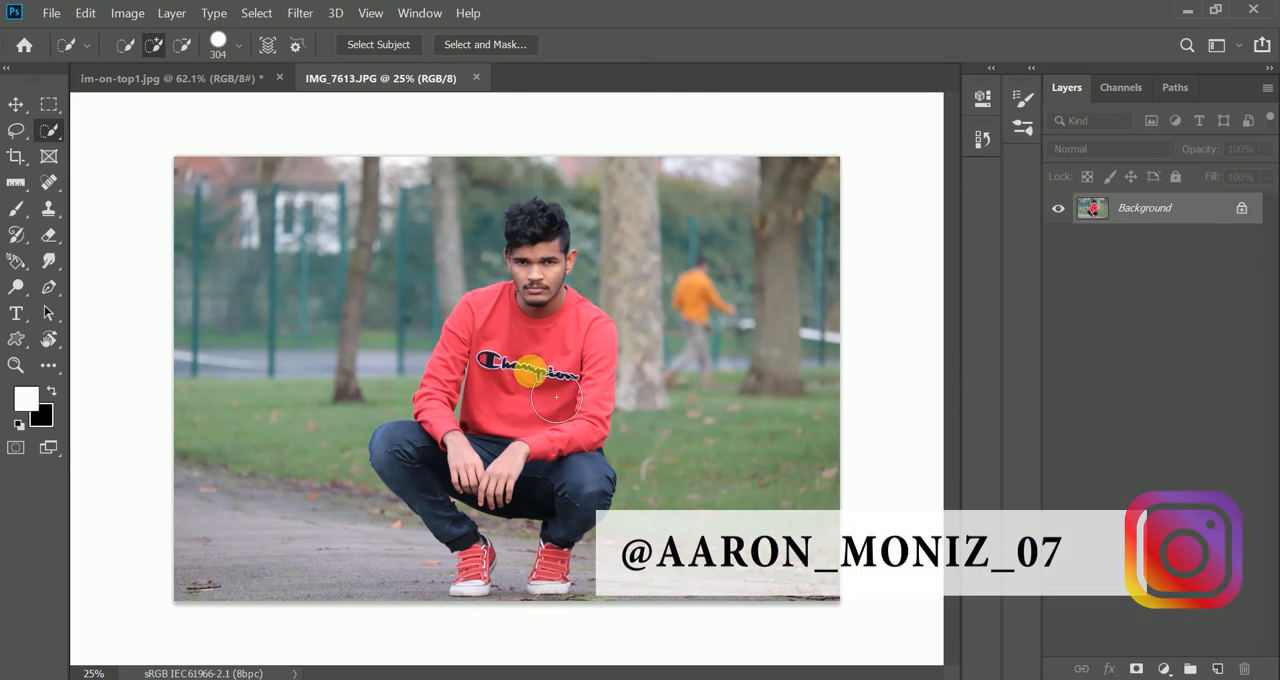
pyautogui.moveTo(556, 397)
pyautogui.mouseDown()
pyautogui.moveTo(530, 280)
pyautogui.moveTo(548, 236)
pyautogui.moveTo(572, 260)
pyautogui.moveTo(573, 395)
pyautogui.moveTo(590, 466)
pyautogui.moveTo(435, 464)
pyautogui.moveTo(510, 476)
pyautogui.moveTo(451, 547)
pyautogui.moveTo(480, 590)
pyautogui.moveTo(497, 568)
pyautogui.moveTo(548, 578)
pyautogui.mouseUp()
# - Refine the selection edges around the man's shoes, sweater and head with smaller Quick Selection brushes of 67 and 35
pyautogui.scroll(6, 547, 575)
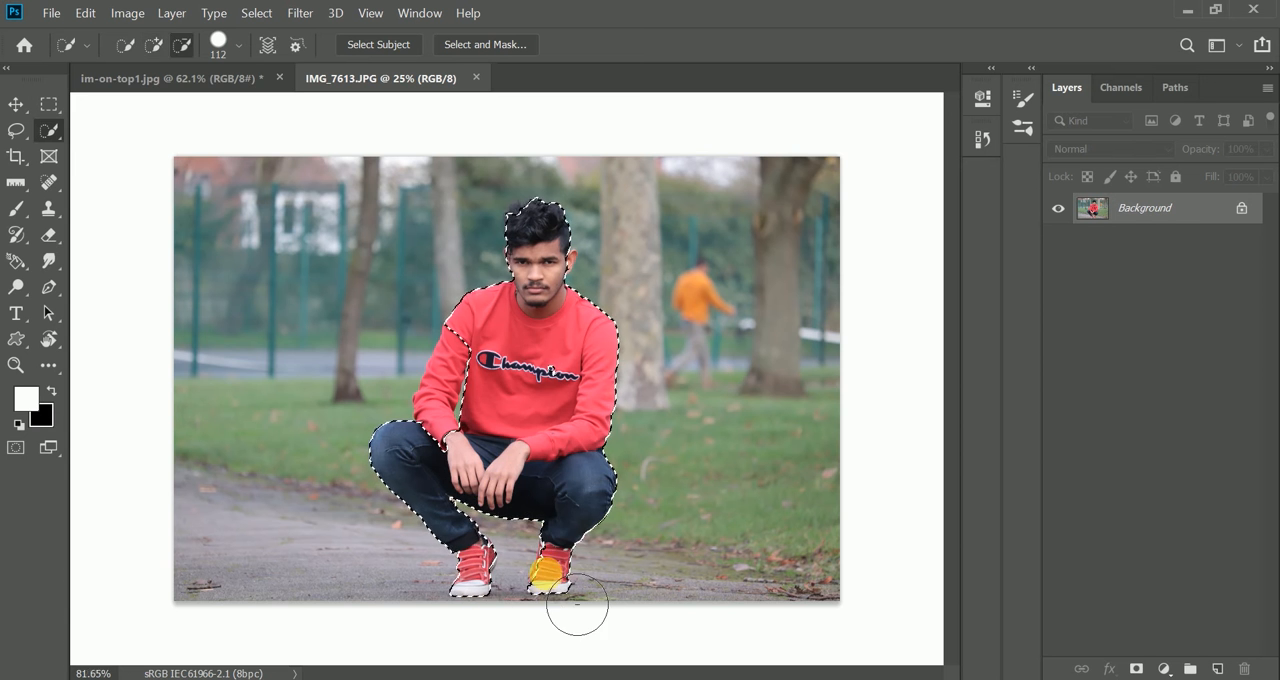
pyautogui.keyDown('alt'); pyautogui.rightClick(560, 409); pyautogui.keyUp('alt')
pyautogui.moveTo(524, 498)
pyautogui.mouseDown()
pyautogui.moveTo(548, 449)
pyautogui.moveTo(336, 390)
pyautogui.moveTo(356, 358)
pyautogui.moveTo(364, 425)
pyautogui.moveTo(392, 457)
pyautogui.mouseUp()
pyautogui.keyDown('alt'); pyautogui.rightClick(392, 457); pyautogui.keyUp('alt')
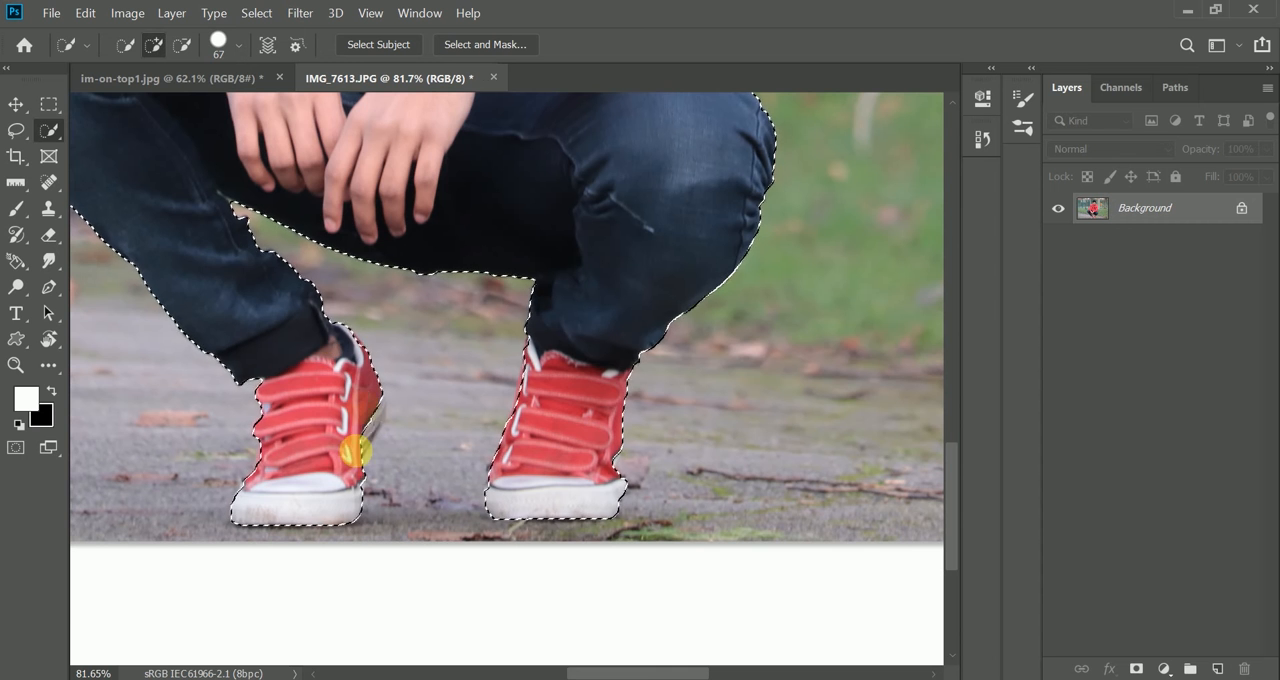
pyautogui.scroll(5, 260, 420)
pyautogui.scroll(5, 435, 340)
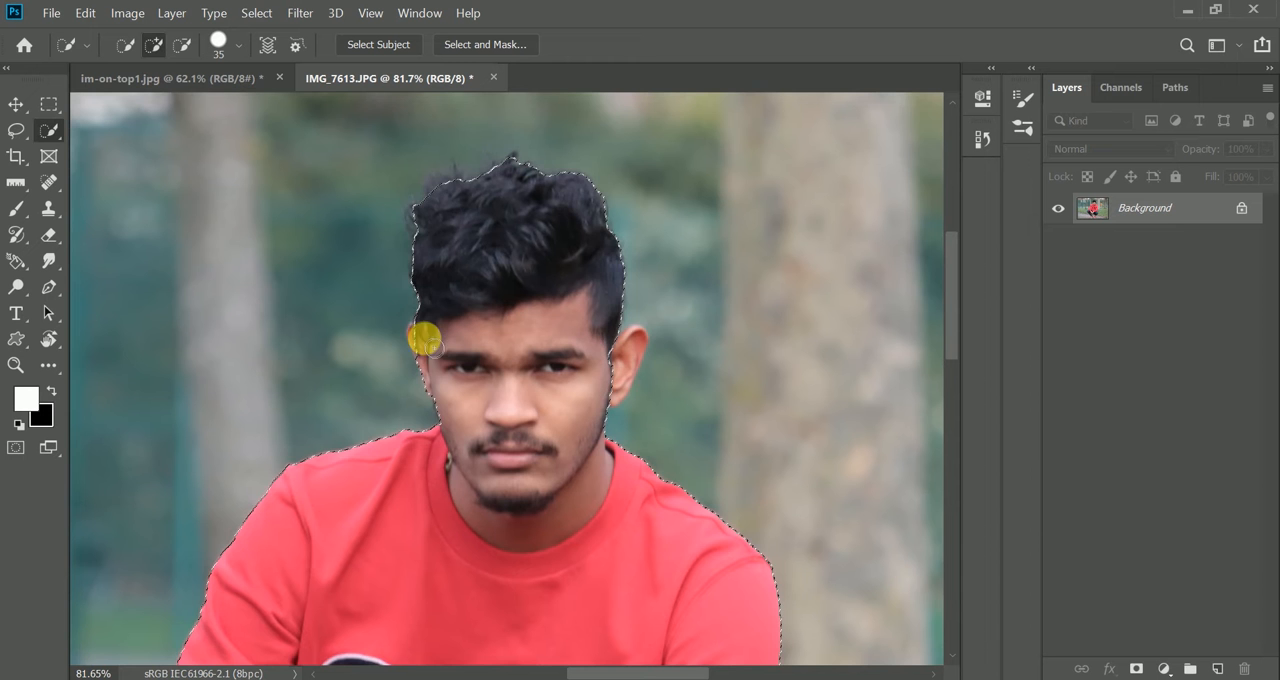
pyautogui.moveTo(625, 375); pyautogui.dragTo(634, 337)
pyautogui.scroll(-1, 434, 300)
pyautogui.scroll(-5, 222, 422)
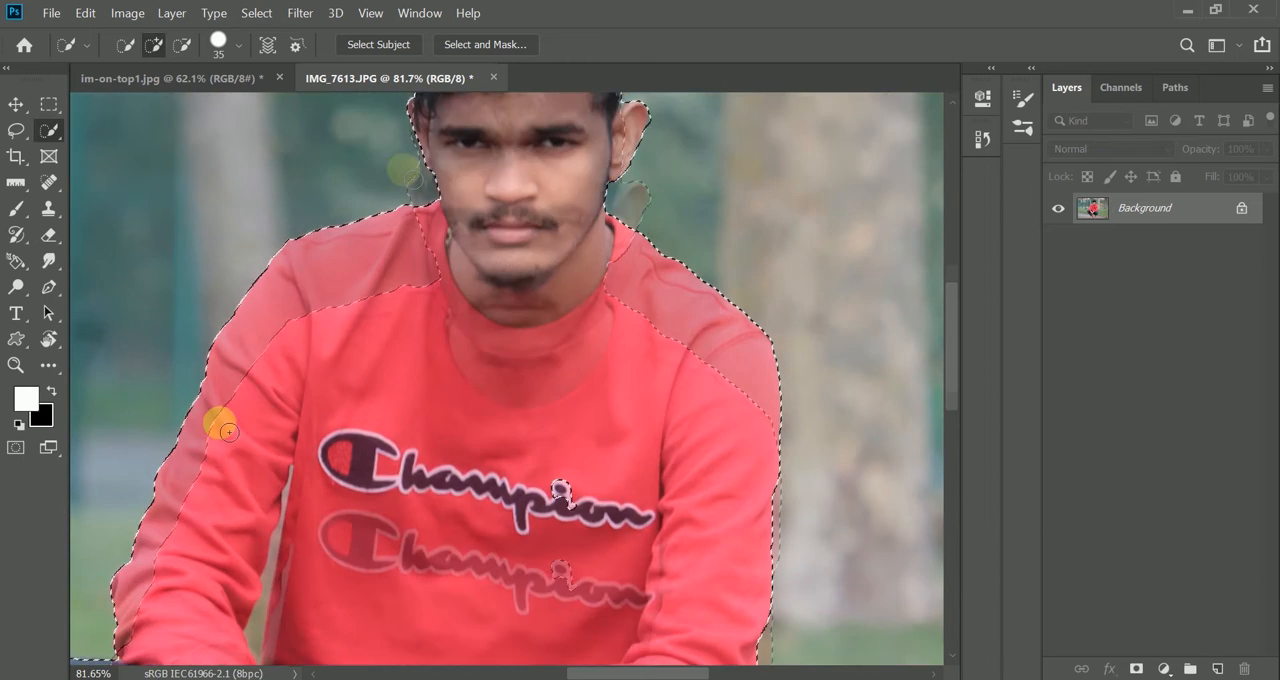
# - Subtract the background gap between the man's arm and torso from the selection with a size 10 brush
pyautogui.click(184, 44)
pyautogui.press('[')
pyautogui.press('[')
pyautogui.press('[')
pyautogui.moveTo(270, 598)
pyautogui.mouseDown()
pyautogui.moveTo(269, 500)
pyautogui.moveTo(291, 448)
pyautogui.moveTo(285, 481)
pyautogui.moveTo(288, 427)
pyautogui.moveTo(262, 591)
pyautogui.moveTo(279, 477)
pyautogui.moveTo(289, 431)
pyautogui.mouseUp()
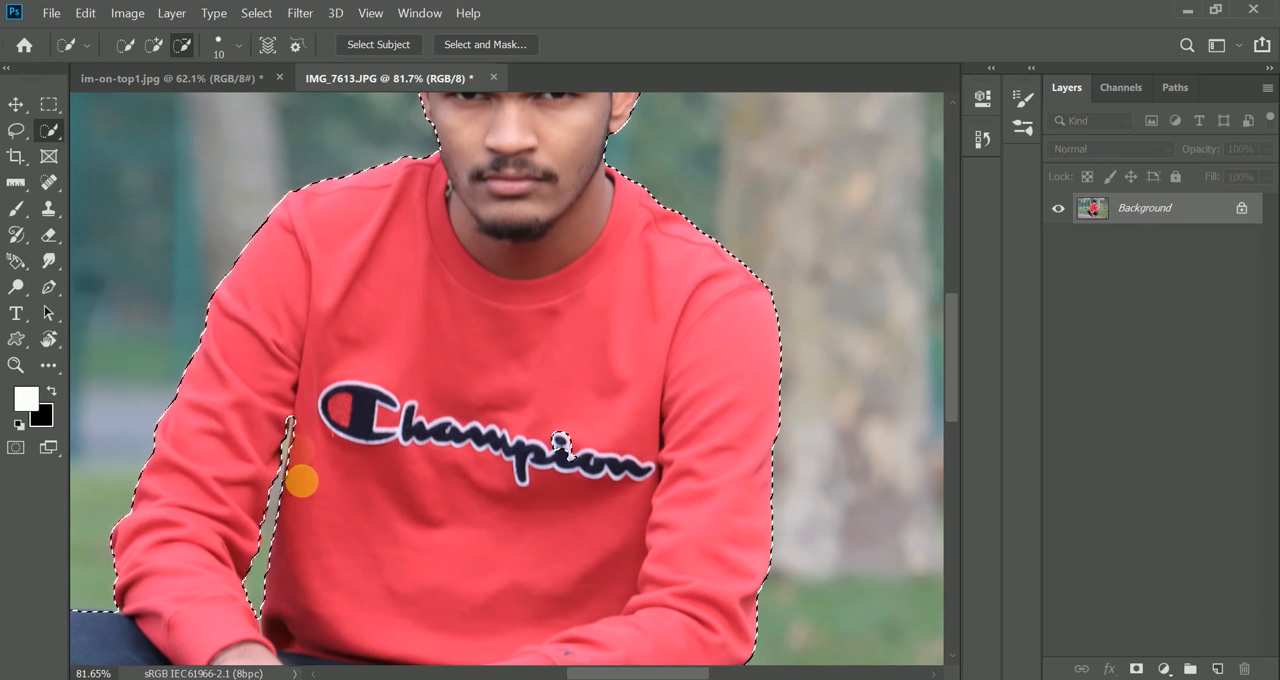
pyautogui.click(156, 47)
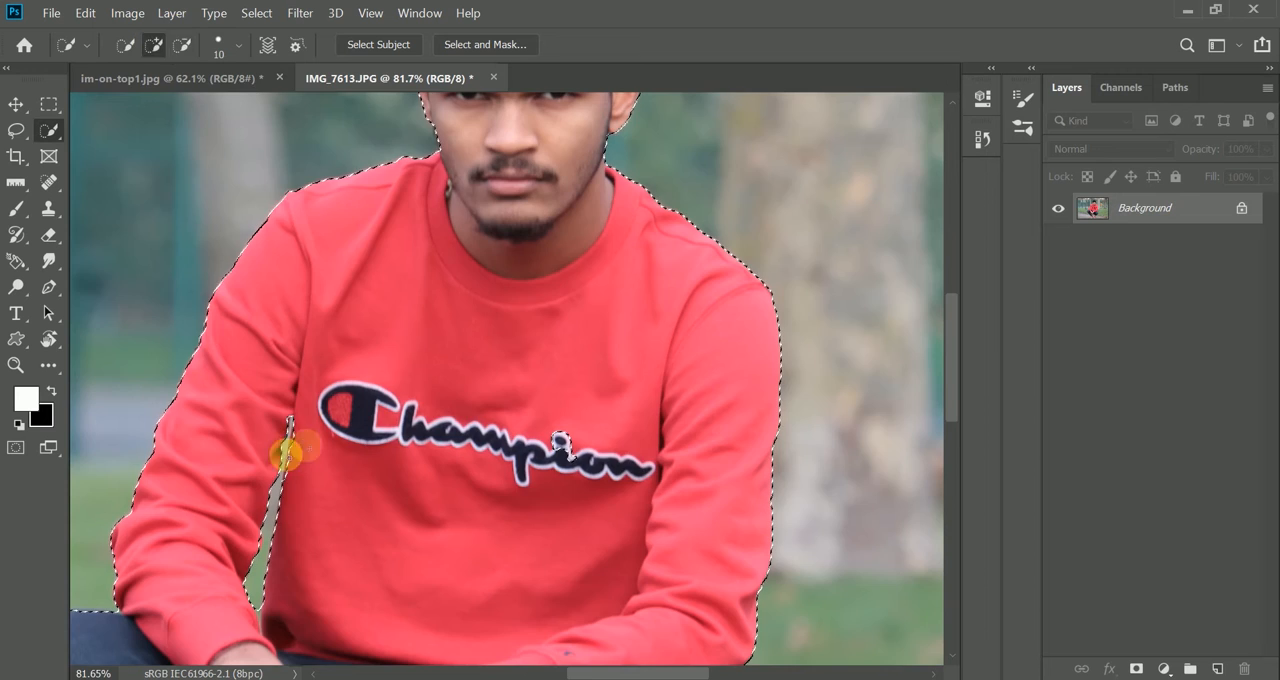
# - Add a layer mask from the selection to cut the man out of the park background
pyautogui.scroll(-10, 312, 405)
pyautogui.scroll(2, 386, 418)
pyautogui.click(1136, 669)
pyautogui.scroll(-3, 770, 300)
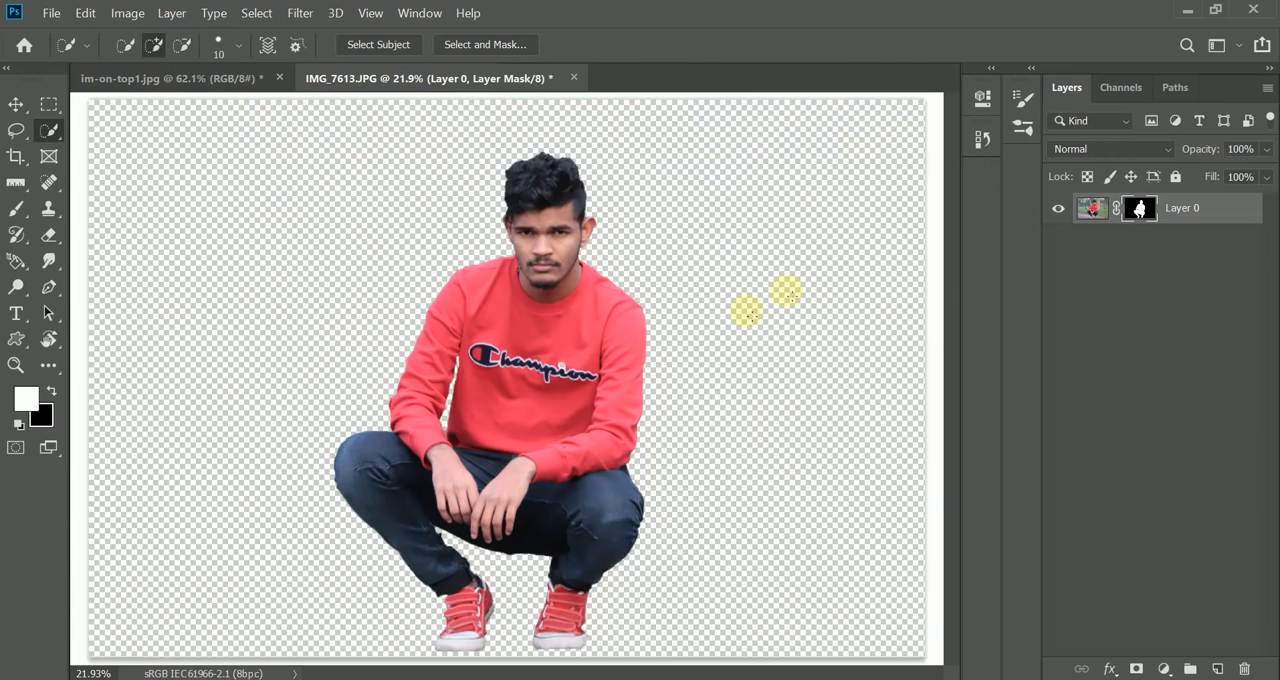
pyautogui.press('v')
pyautogui.click(85, 14)
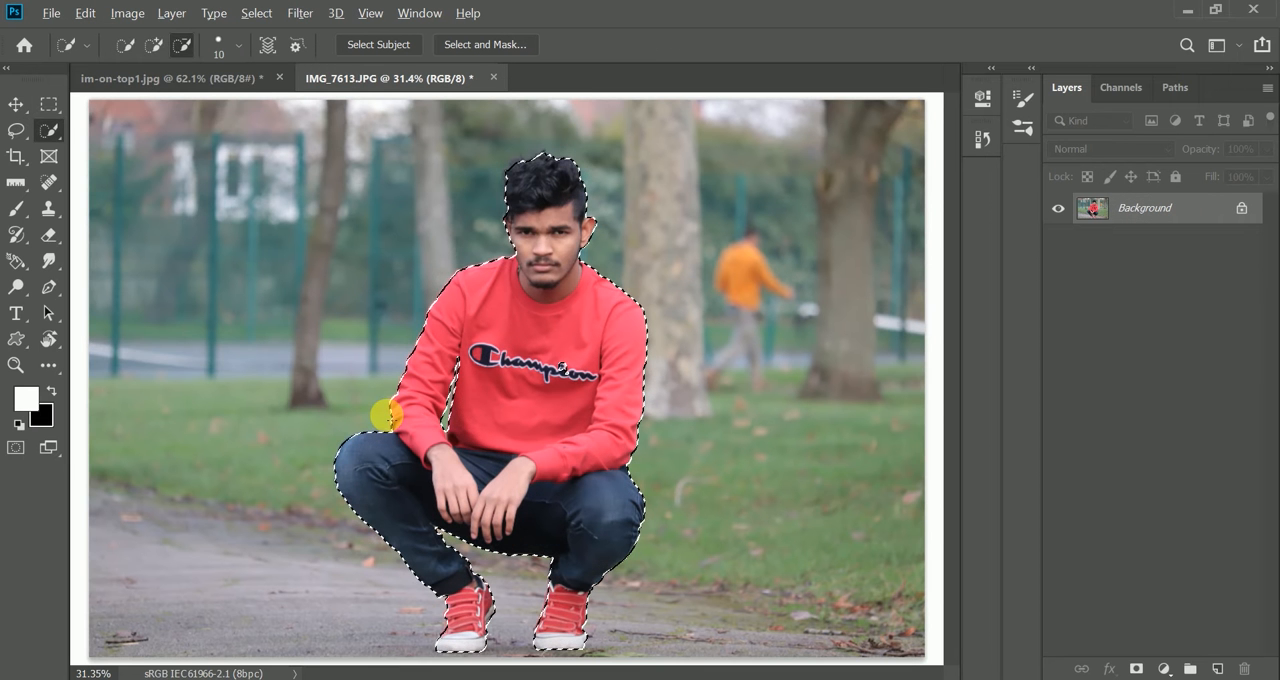
pyautogui.click(1138, 667)
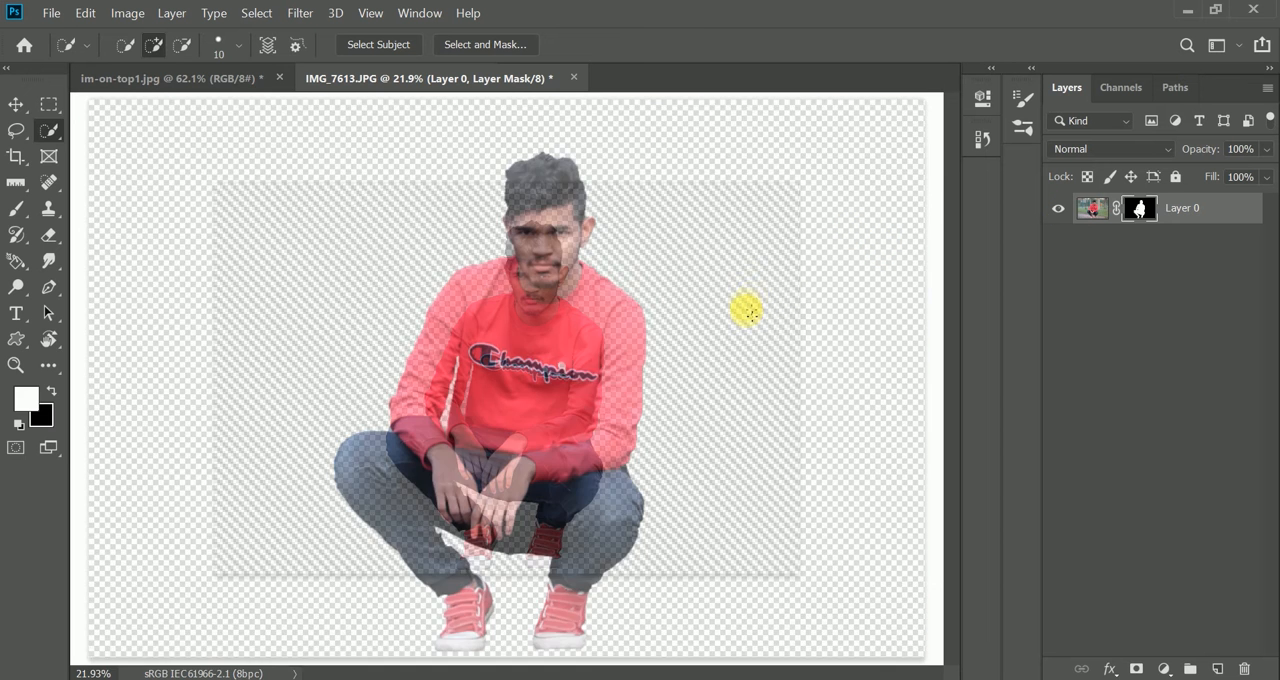
# - Scale the masked man down to about 58% with Free Transform, keeping him centred on the canvas
pyautogui.press('v')
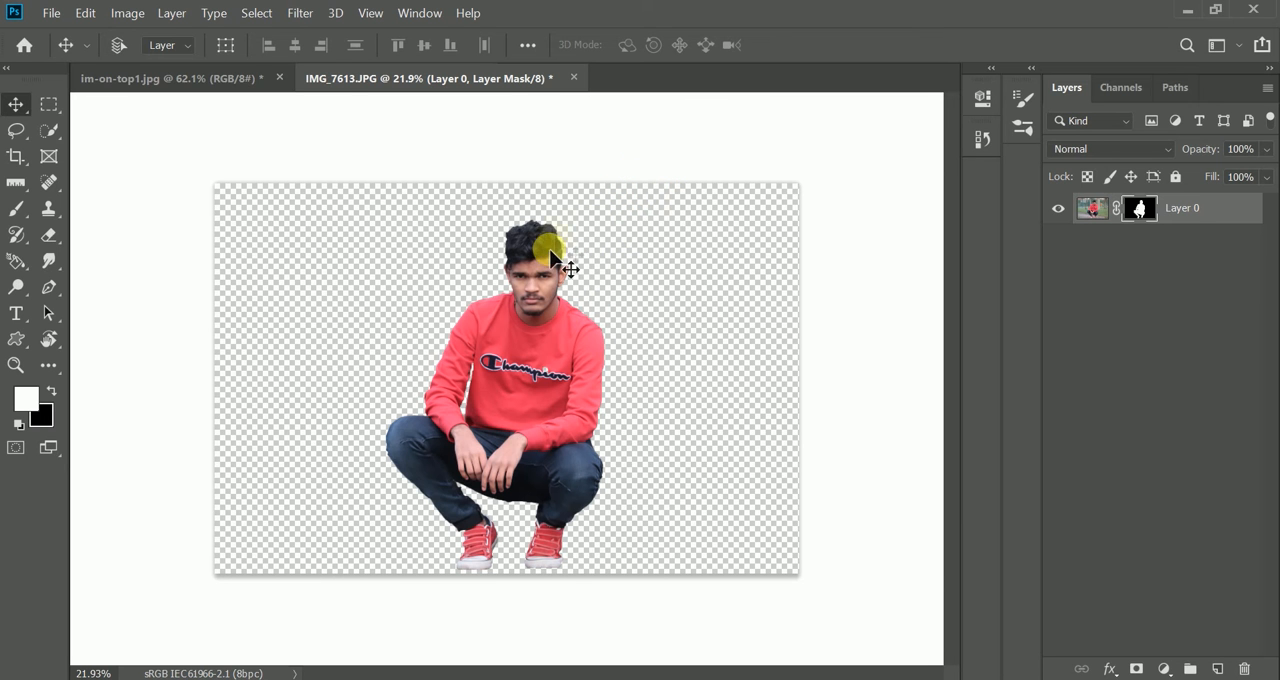
pyautogui.click(85, 14)
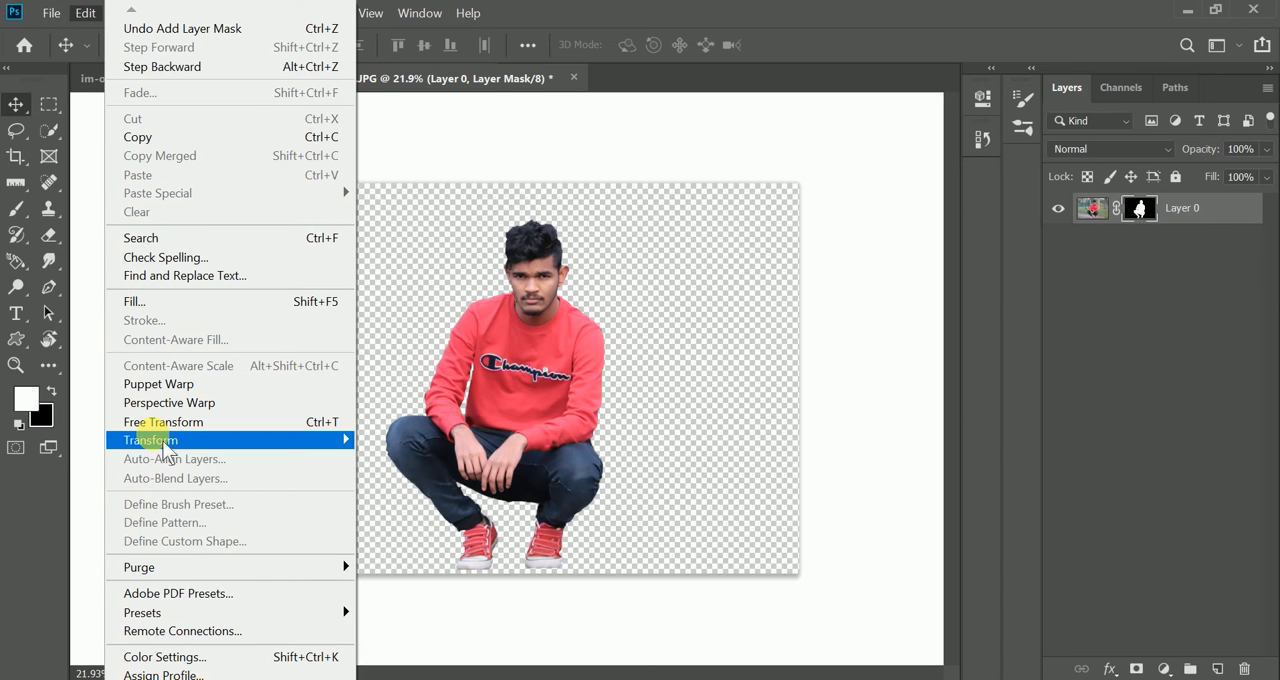
pyautogui.moveTo(163, 442)
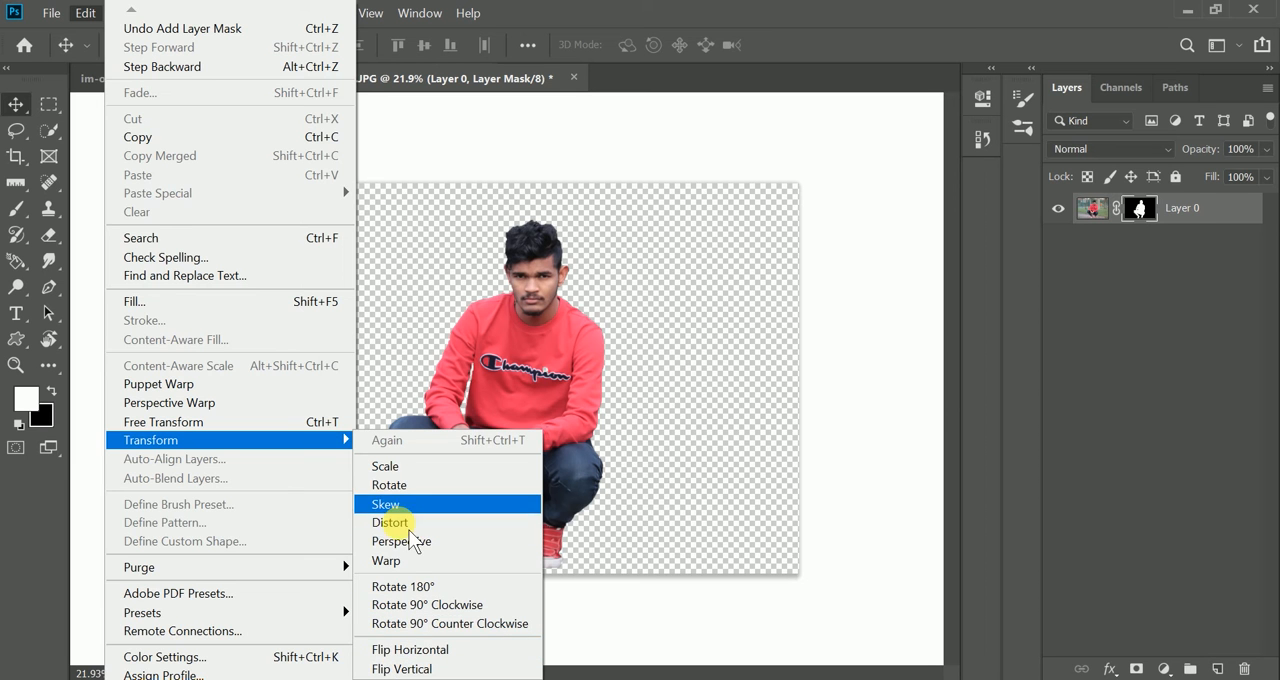
pyautogui.click(248, 432)
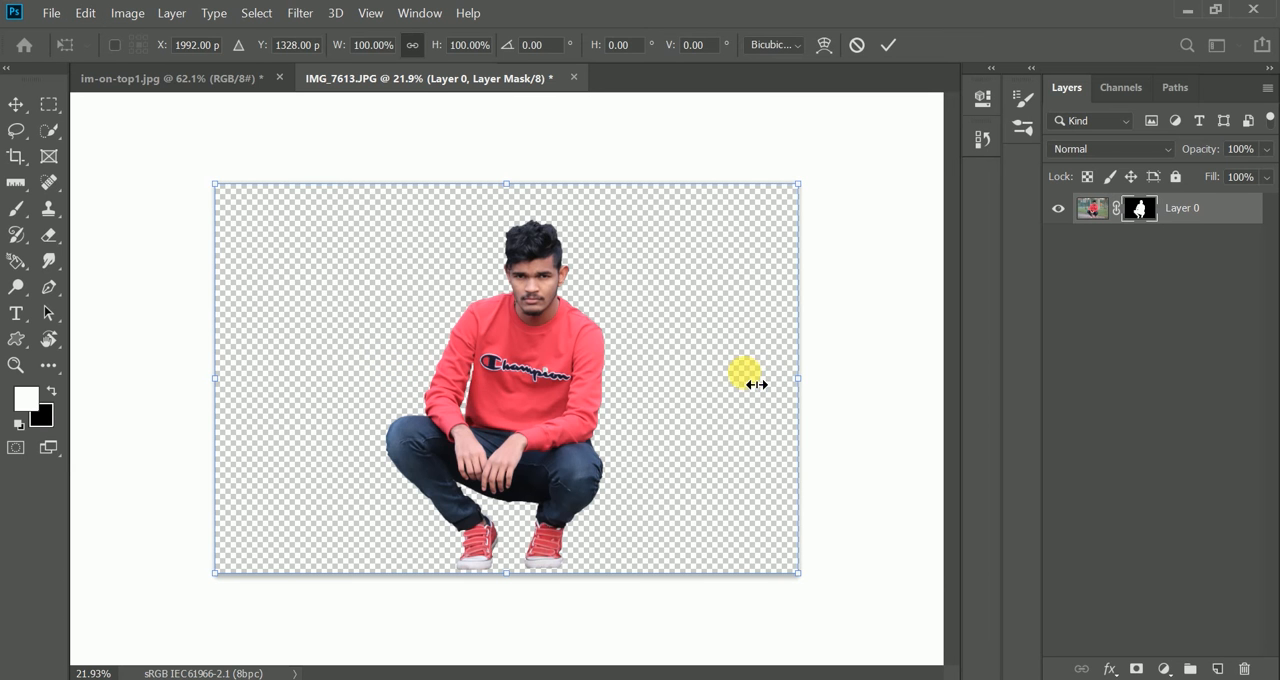
pyautogui.moveTo(710, 384)
pyautogui.mouseDown()
pyautogui.moveTo(694, 390)
pyautogui.moveTo(703, 380)
pyautogui.mouseUp()
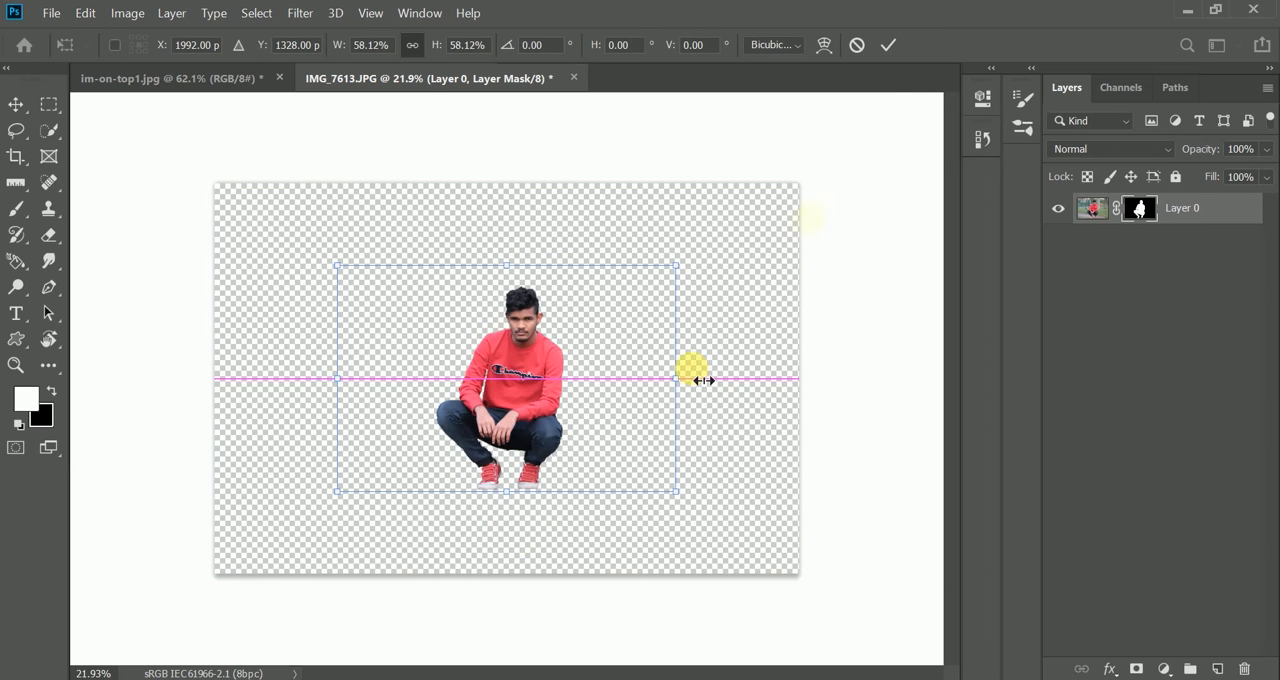
pyautogui.press('Return')
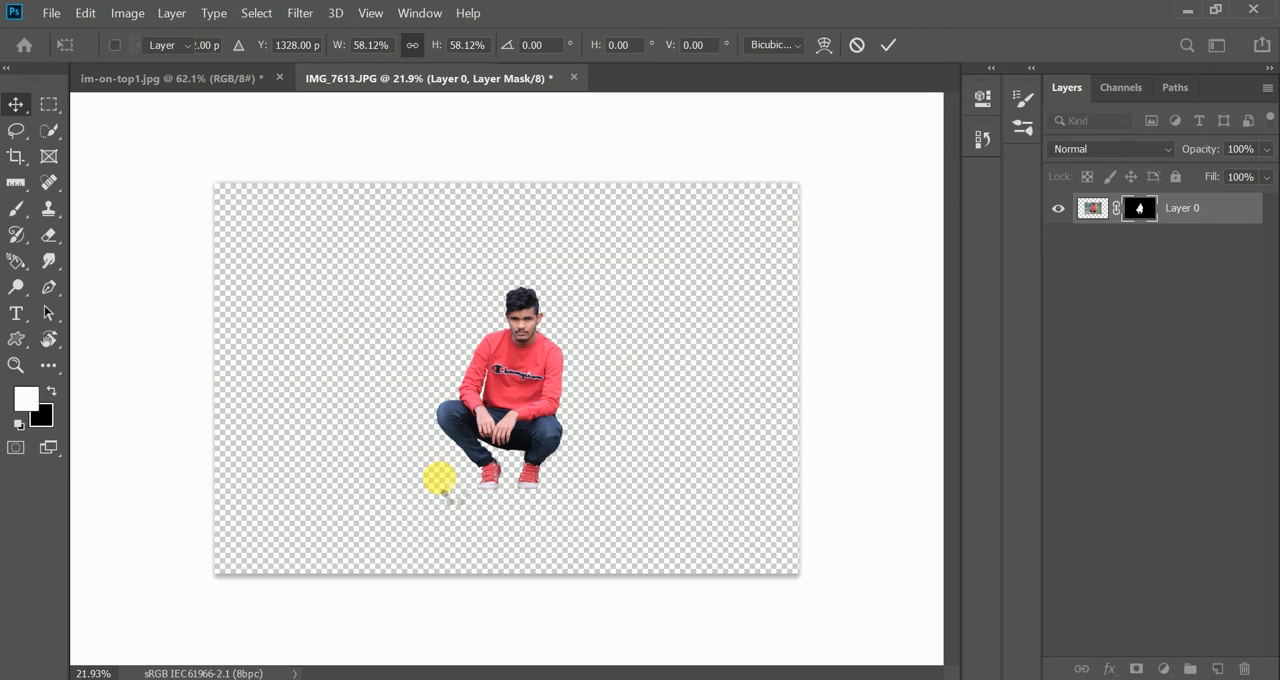
pyautogui.hotkey('ctrl', '0')
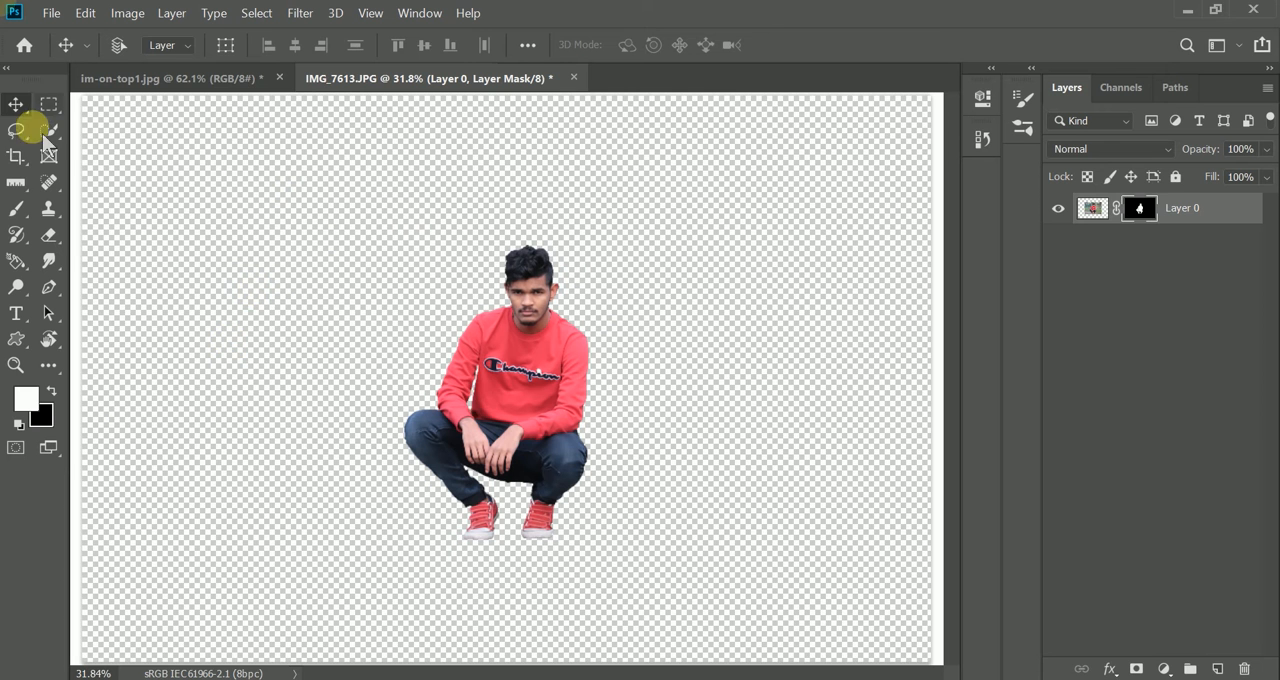
# - Crop the canvas to a 4:5 portrait ratio around the man
pyautogui.click(477, 368)
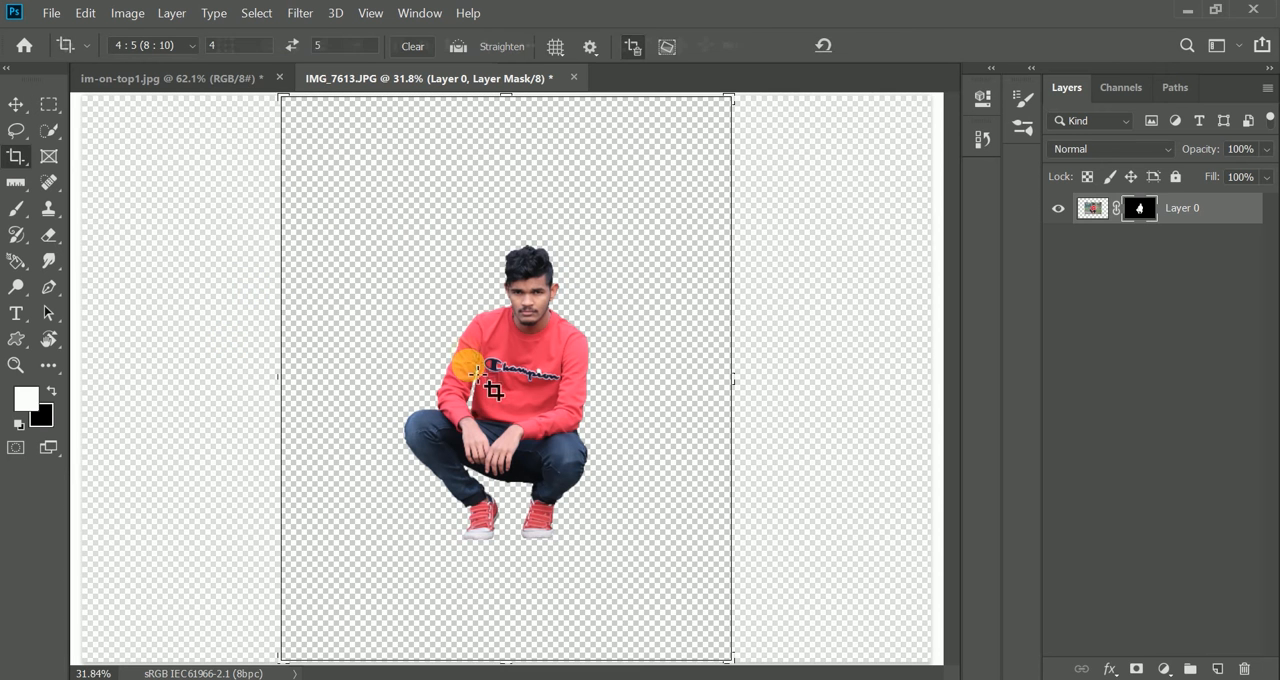
pyautogui.click(328, 47)
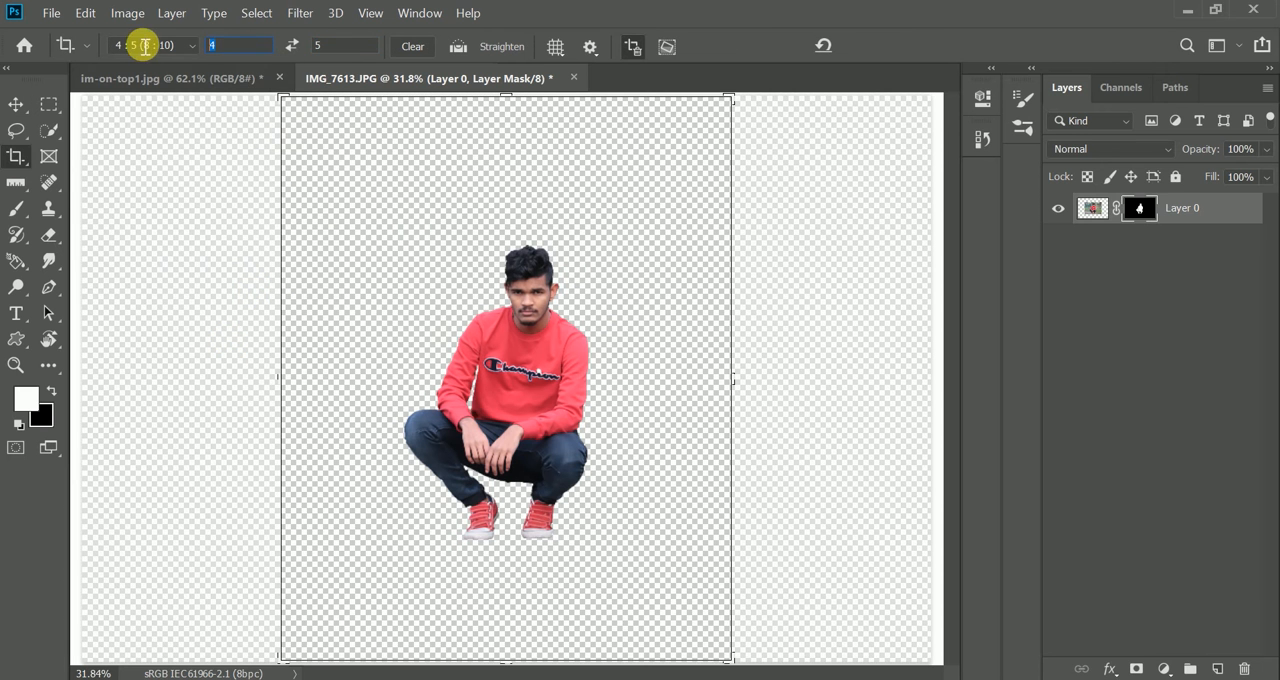
pyautogui.click(522, 388)
pyautogui.click(891, 46)
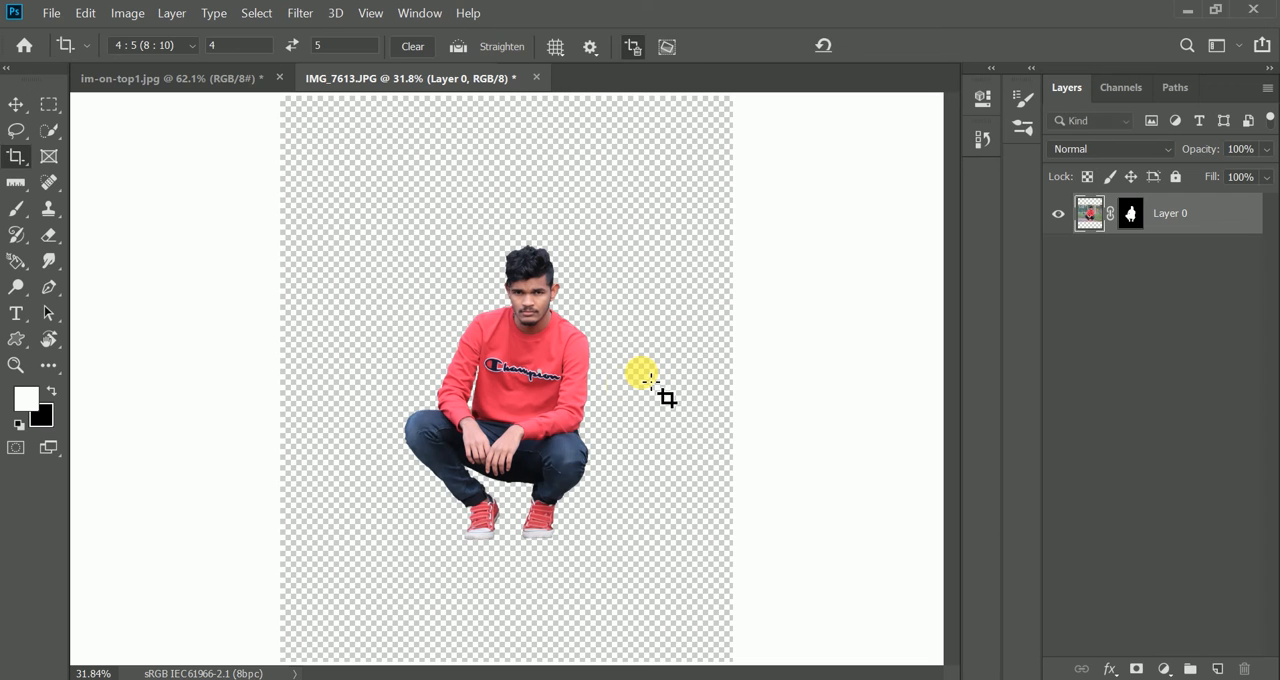
# - Enlarge the man layer to about 134% with Free Transform
pyautogui.press('v')
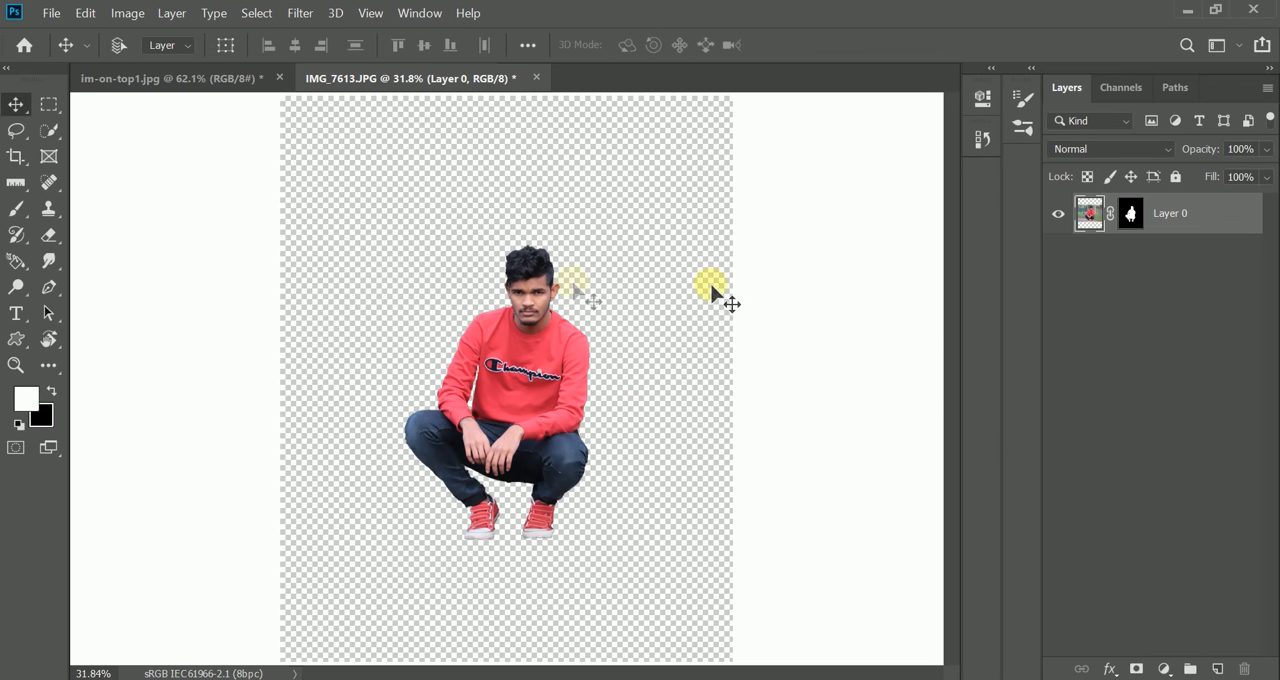
pyautogui.rightClick(849, 272)
pyautogui.click(629, 296)
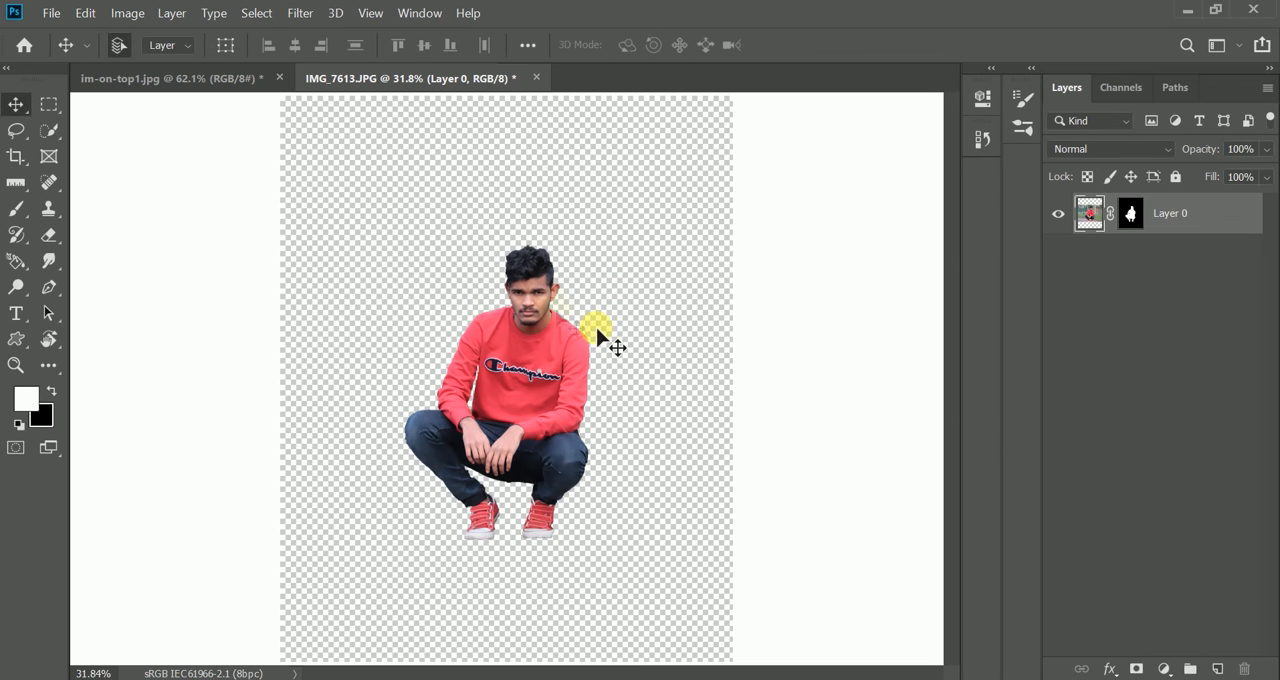
pyautogui.hotkey('ctrl', 't')
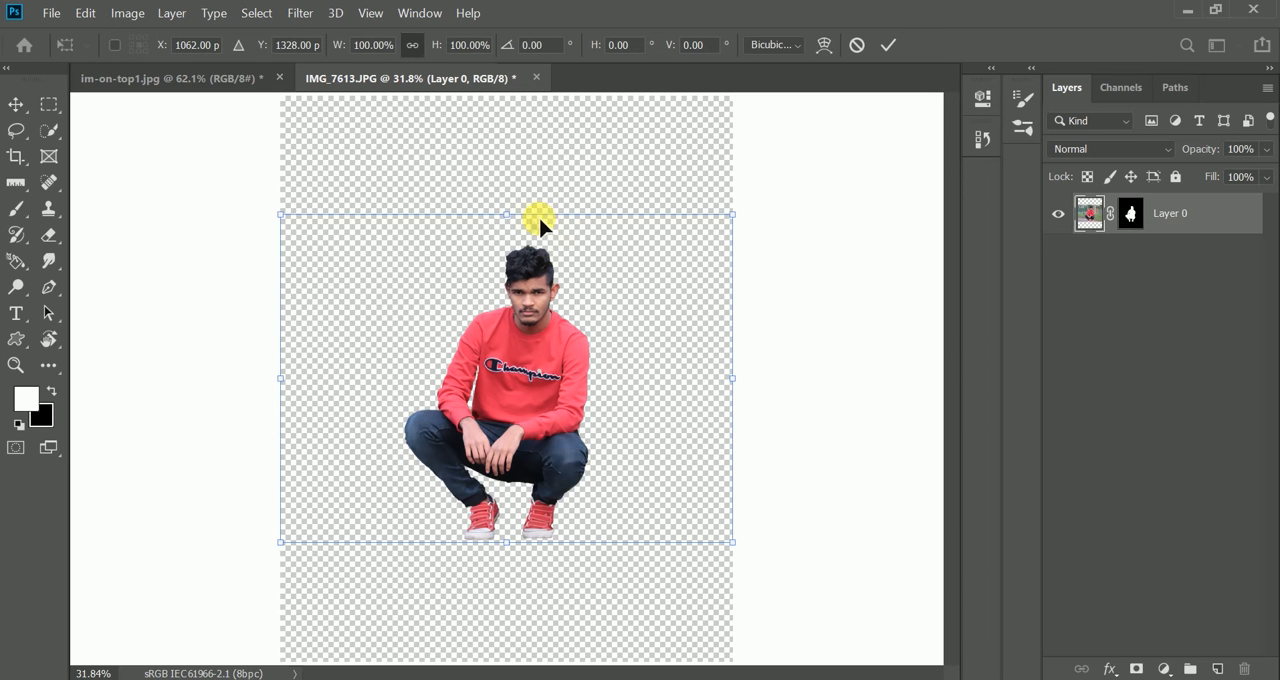
pyautogui.moveTo(522, 148); pyautogui.dragTo(666, 166)
pyautogui.click(886, 45)
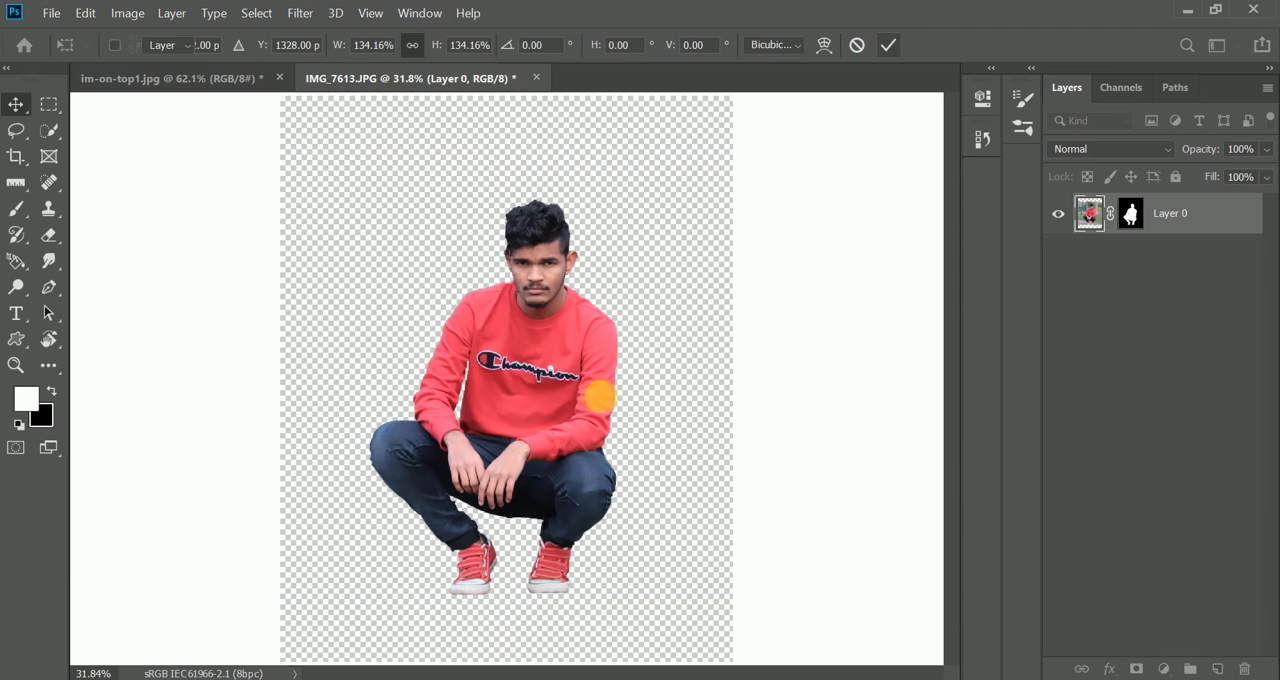
# - Place seat.jpg from the backgrounds folder in File Explorer into the IMG_7613.JPG document in Photoshop
pyautogui.hotkey('ctrl', '-')
pyautogui.click(166, 13)
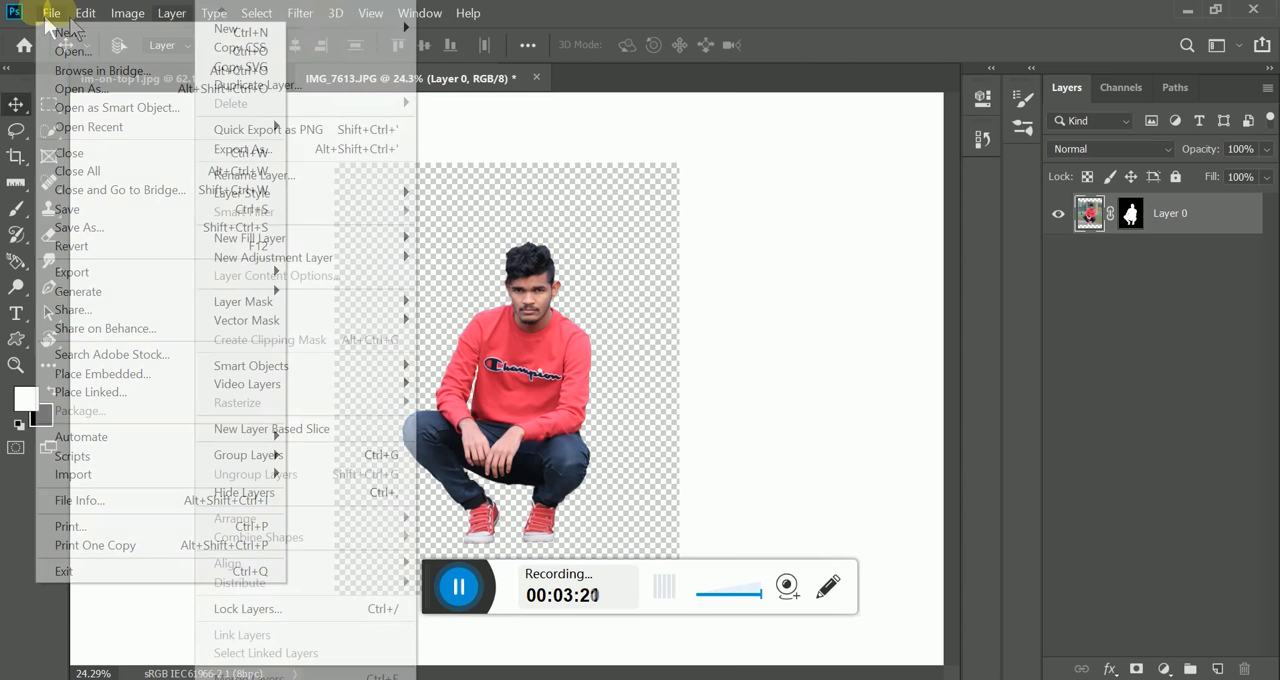
pyautogui.hotkey('alt', 'Tab')
pyautogui.click(314, 342)
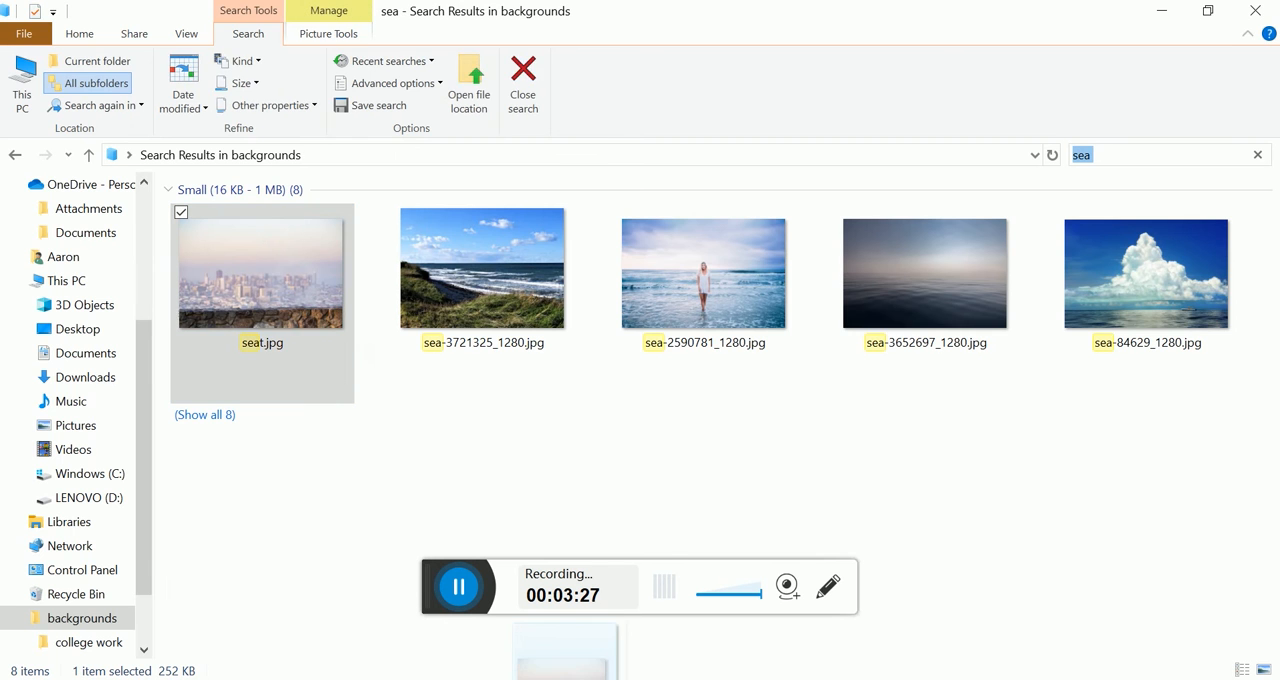
pyautogui.hotkey('alt', 'Tab')
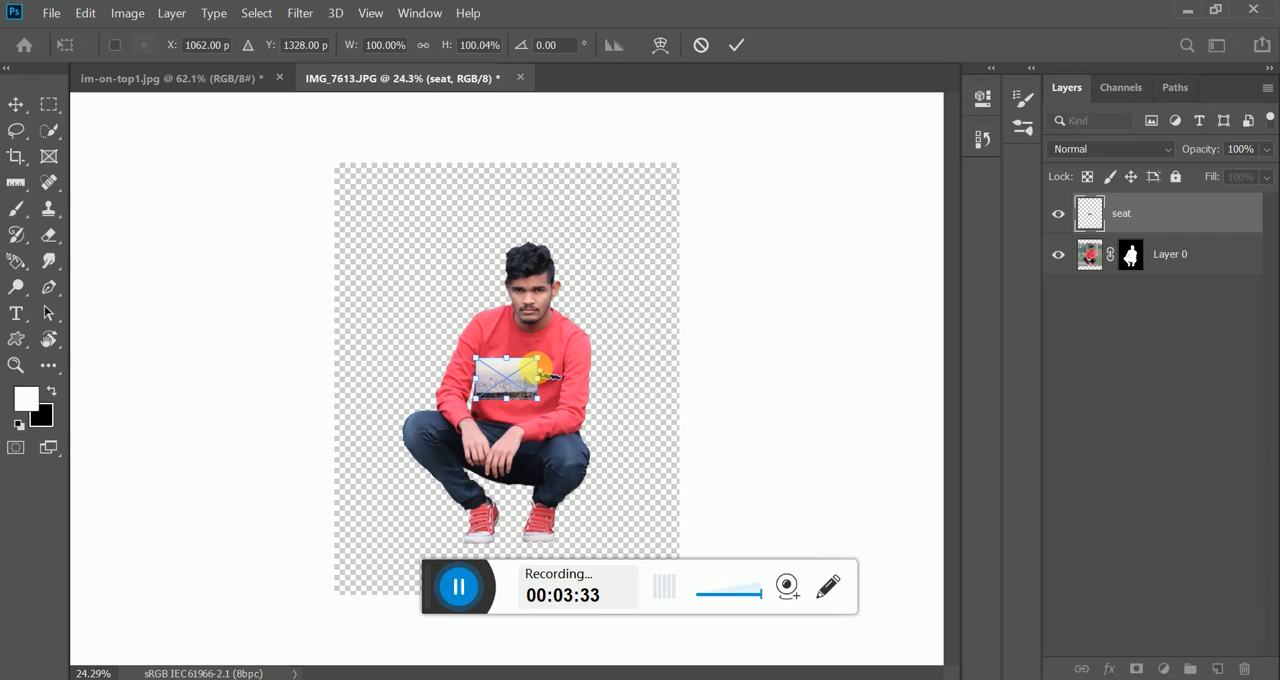
# - Scale the placed seat image to about 642% and align it with the canvas's lower edge, spanning the full width
pyautogui.moveTo(546, 393); pyautogui.dragTo(760, 357)
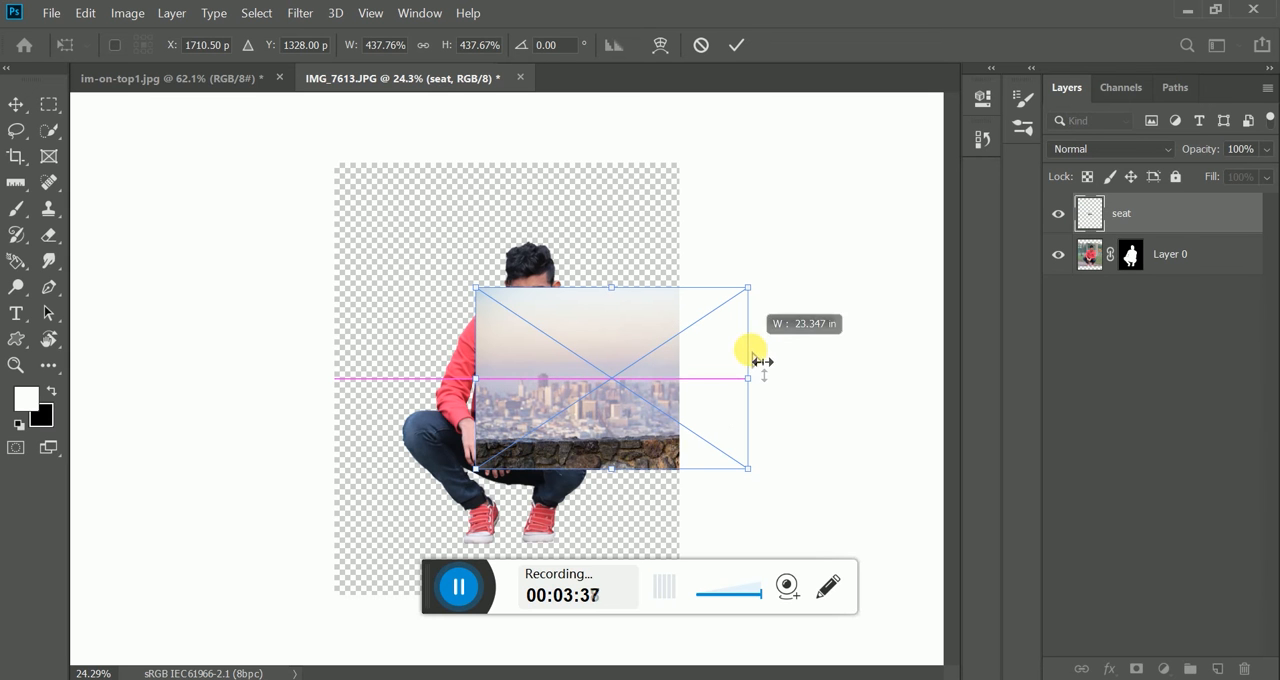
pyautogui.moveTo(614, 478); pyautogui.dragTo(534, 511)
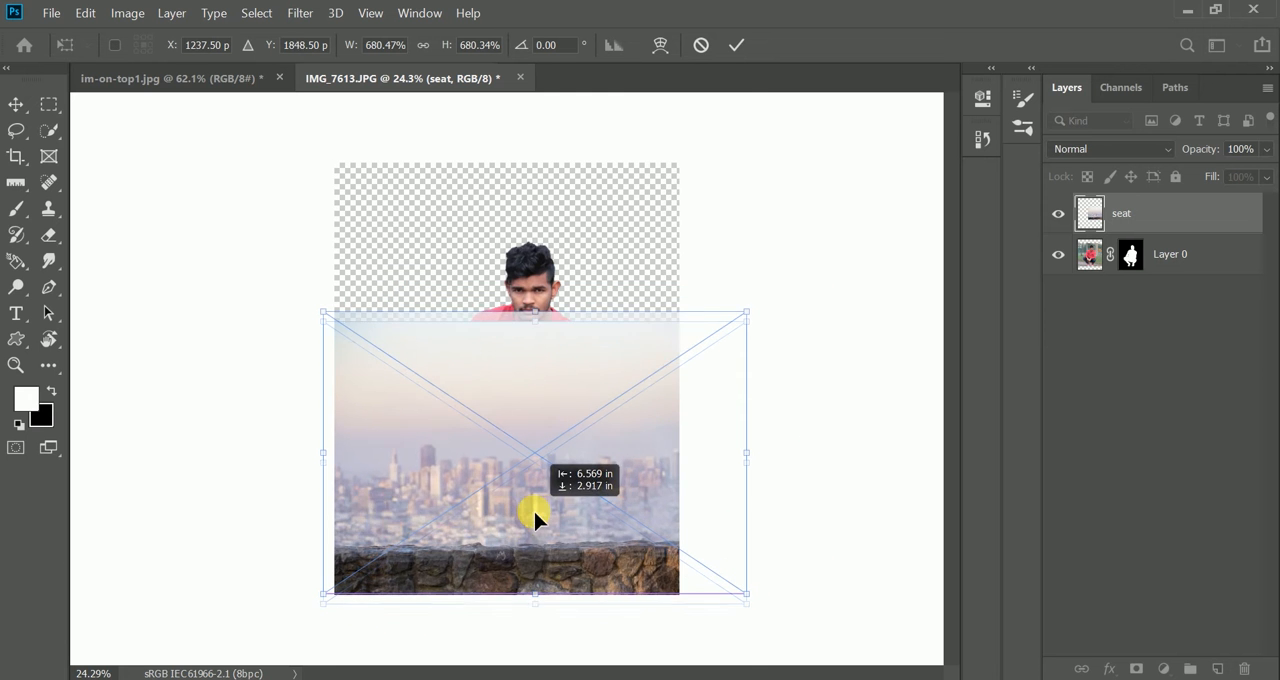
pyautogui.scroll(2, 521, 547)
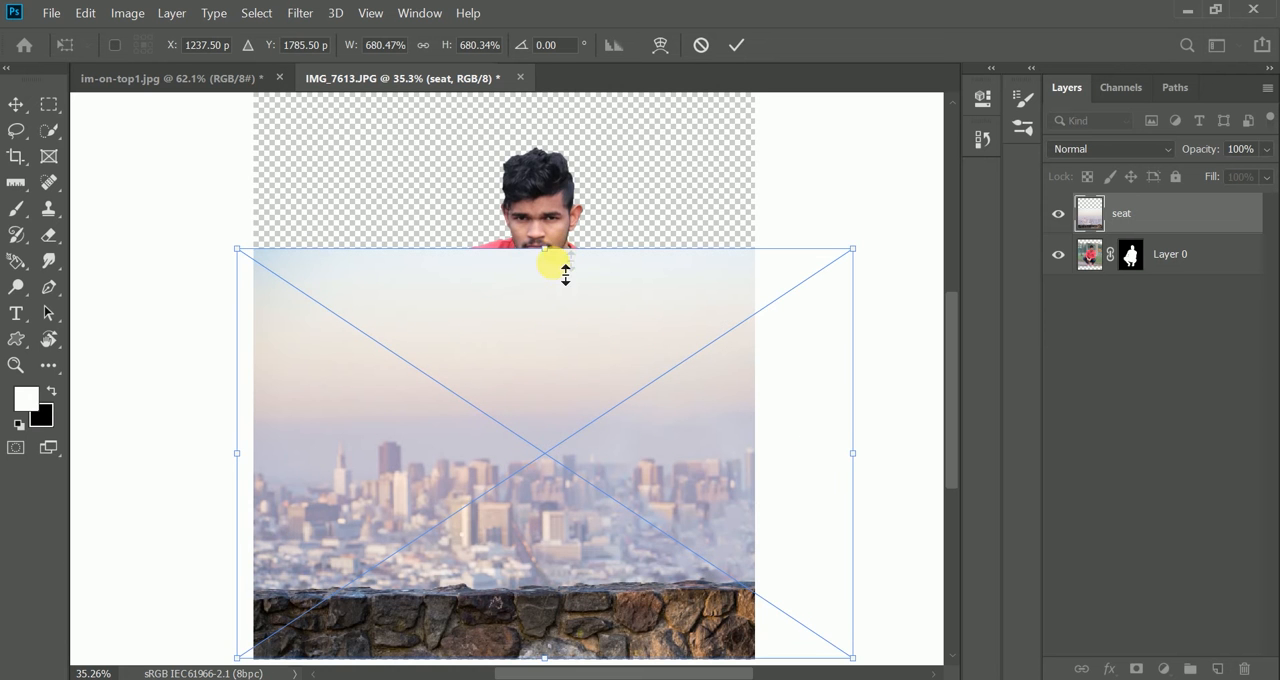
pyautogui.moveTo(565, 274); pyautogui.dragTo(564, 285)
pyautogui.moveTo(494, 460); pyautogui.dragTo(523, 414)
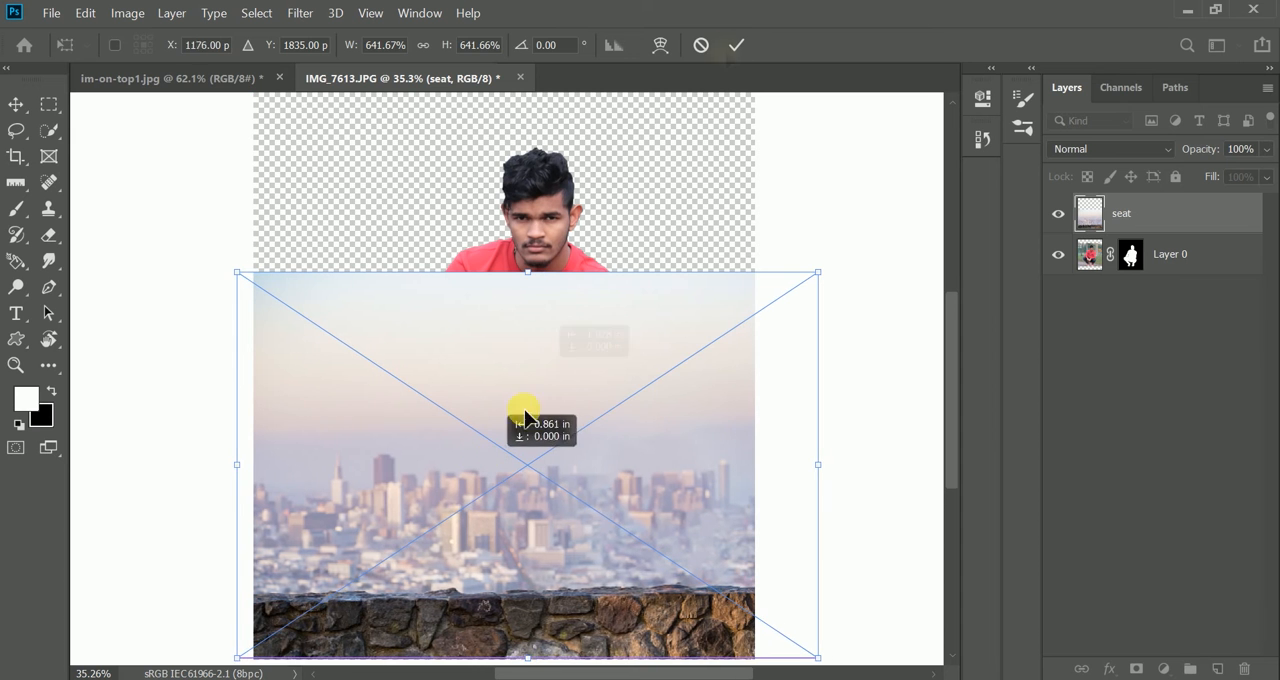
pyautogui.scroll(-1, 597, 504)
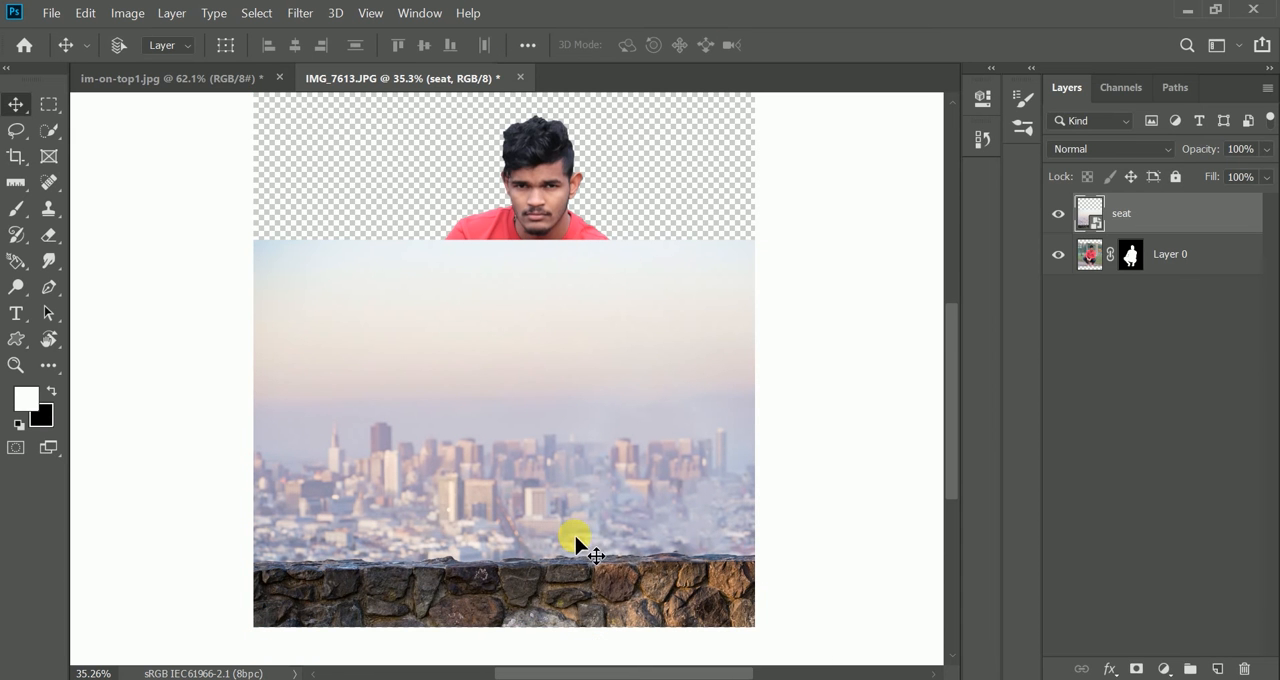
# - Rasterize the seat layer and mask it down to the stone wall using a Quick Selection with brush size 218
pyautogui.rightClick(1200, 230)
pyautogui.click(960, 363)
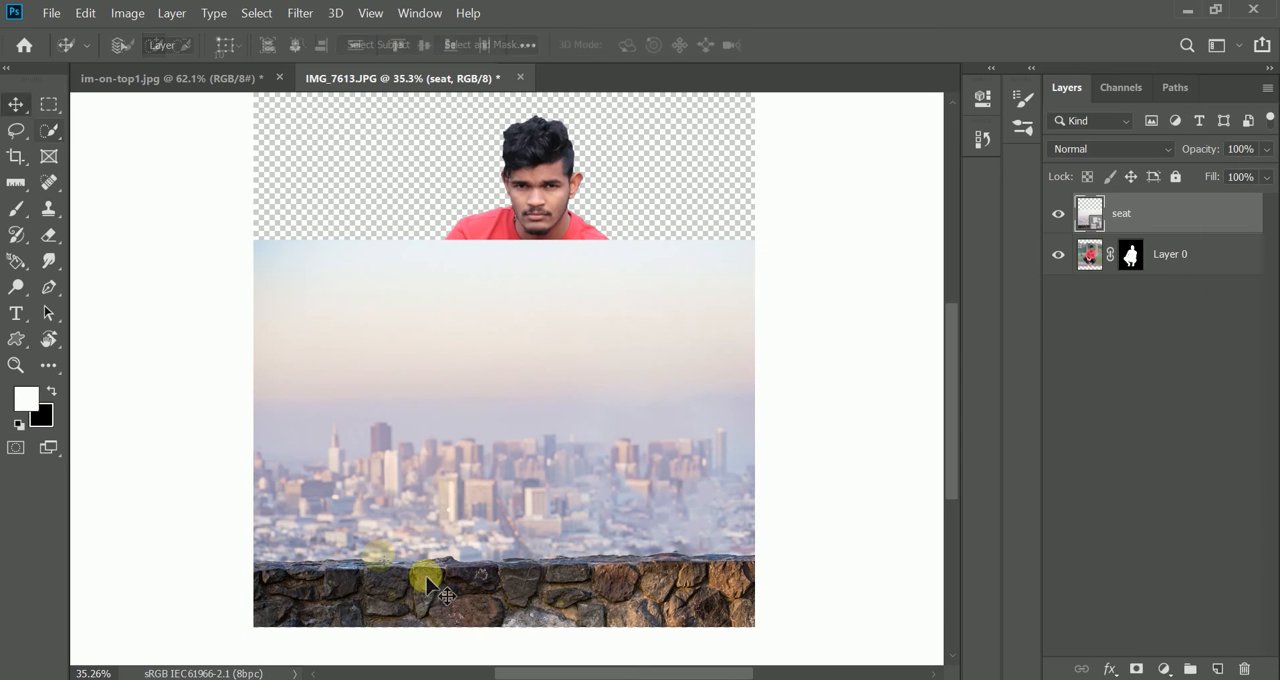
pyautogui.press('w')
pyautogui.moveTo(268, 573); pyautogui.dragTo(320, 586)
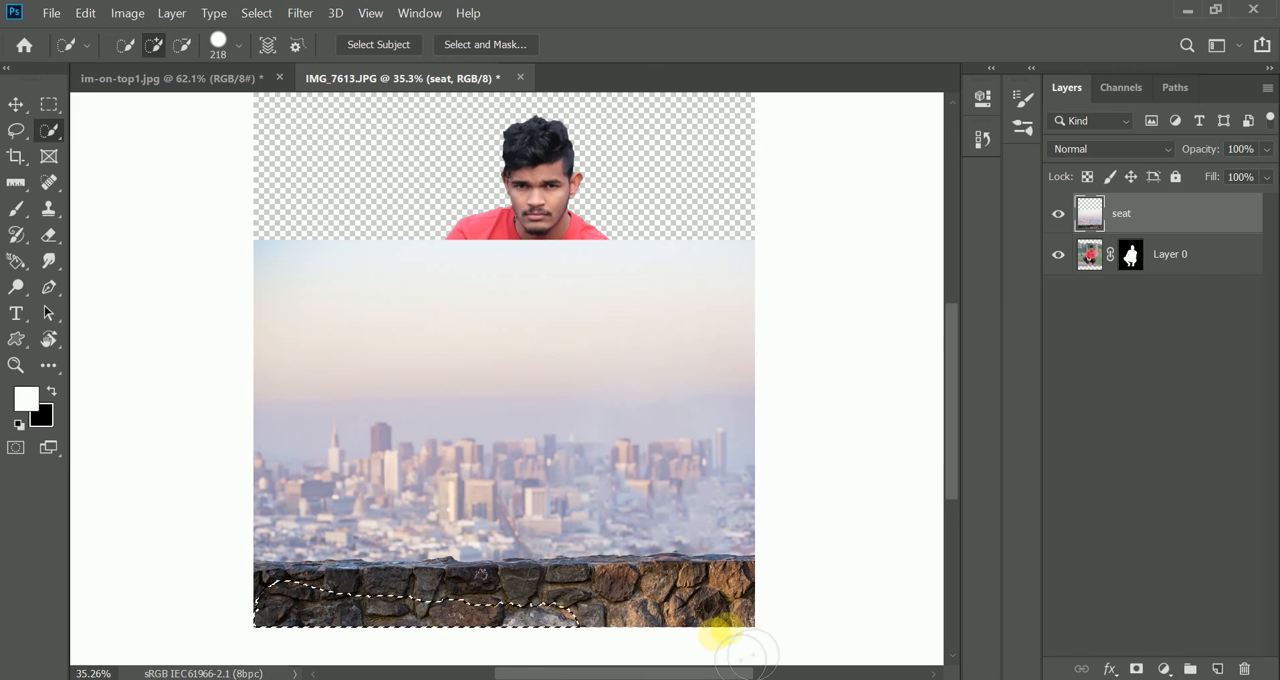
pyautogui.moveTo(718, 632)
pyautogui.mouseDown()
pyautogui.moveTo(558, 639)
pyautogui.moveTo(463, 634)
pyautogui.moveTo(453, 619)
pyautogui.moveTo(243, 592)
pyautogui.mouseUp()
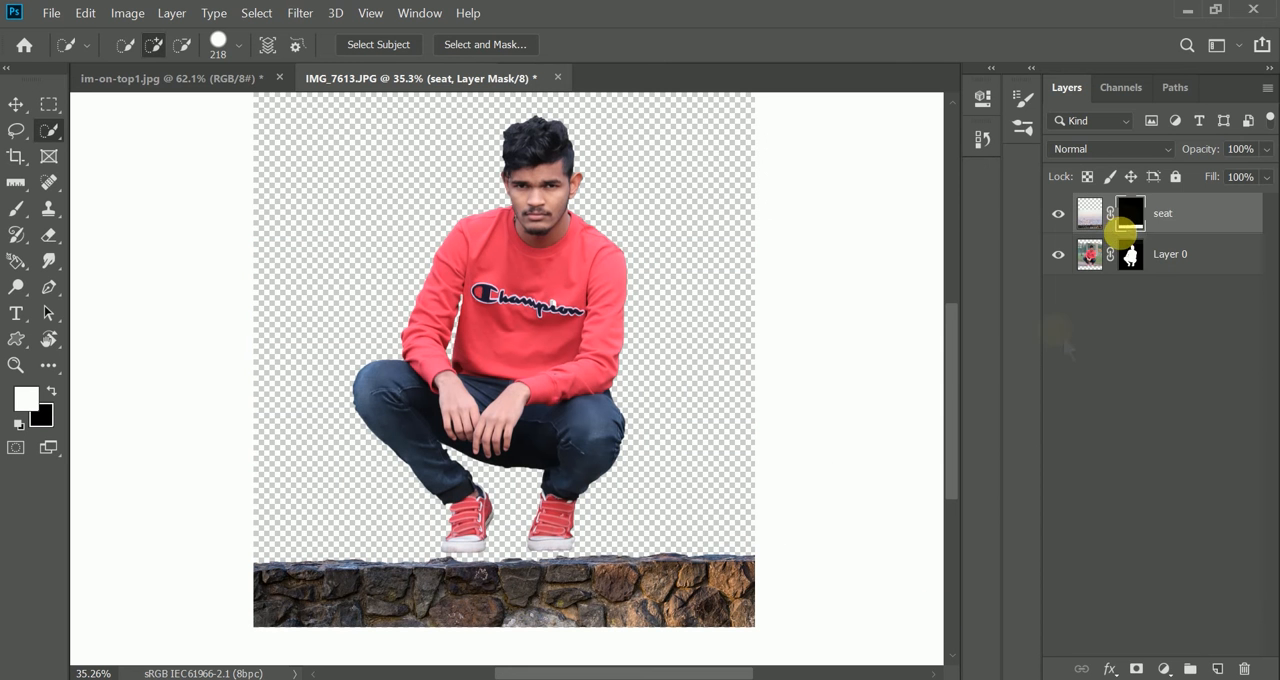
# - Apply the layer mask on the seat layer so only the stone wall's pixels are kept
pyautogui.rightClick(1124, 226)
pyautogui.click(1100, 278)
pyautogui.press('v')
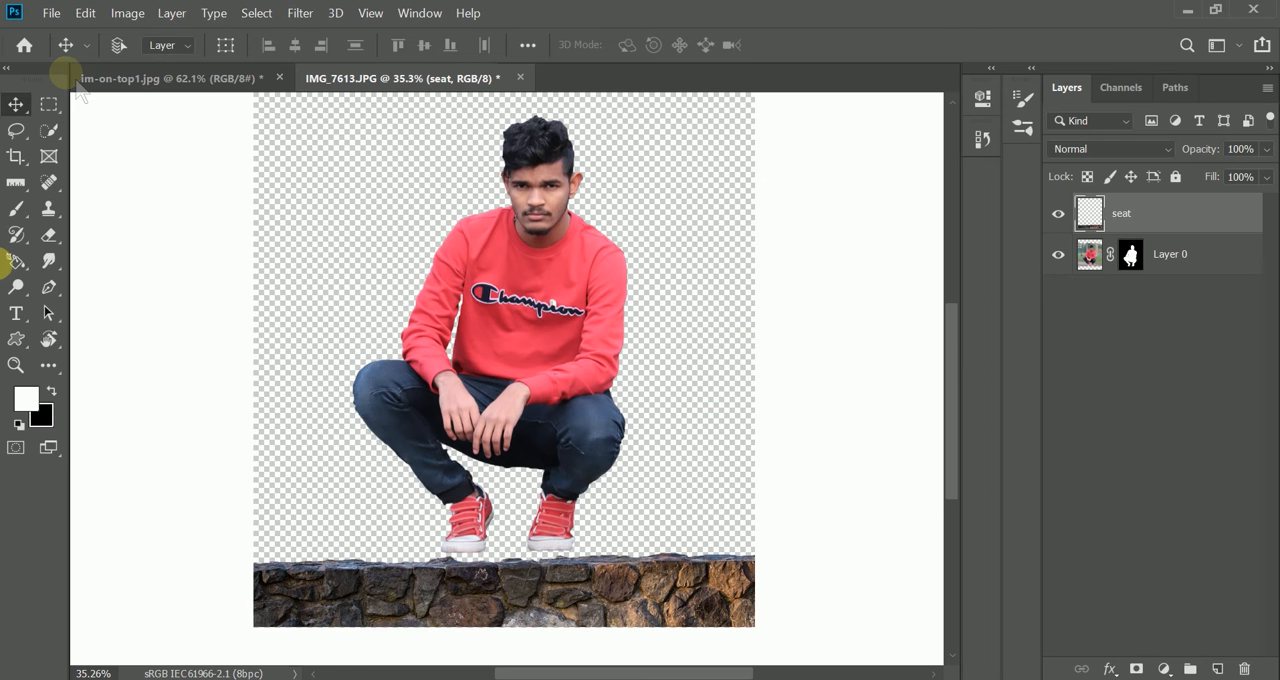
# - Slightly enlarge the stone wall with Free Transform and lower it a little beneath the man's shoes
pyautogui.click(85, 13)
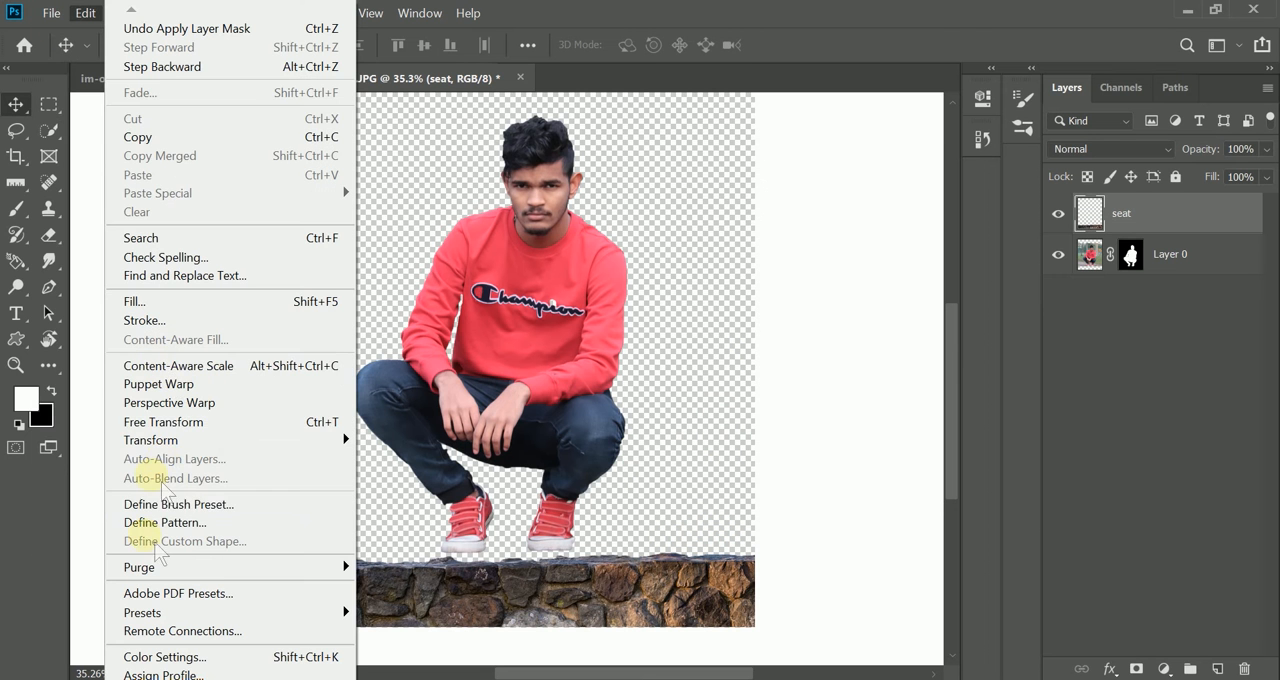
pyautogui.click(165, 421)
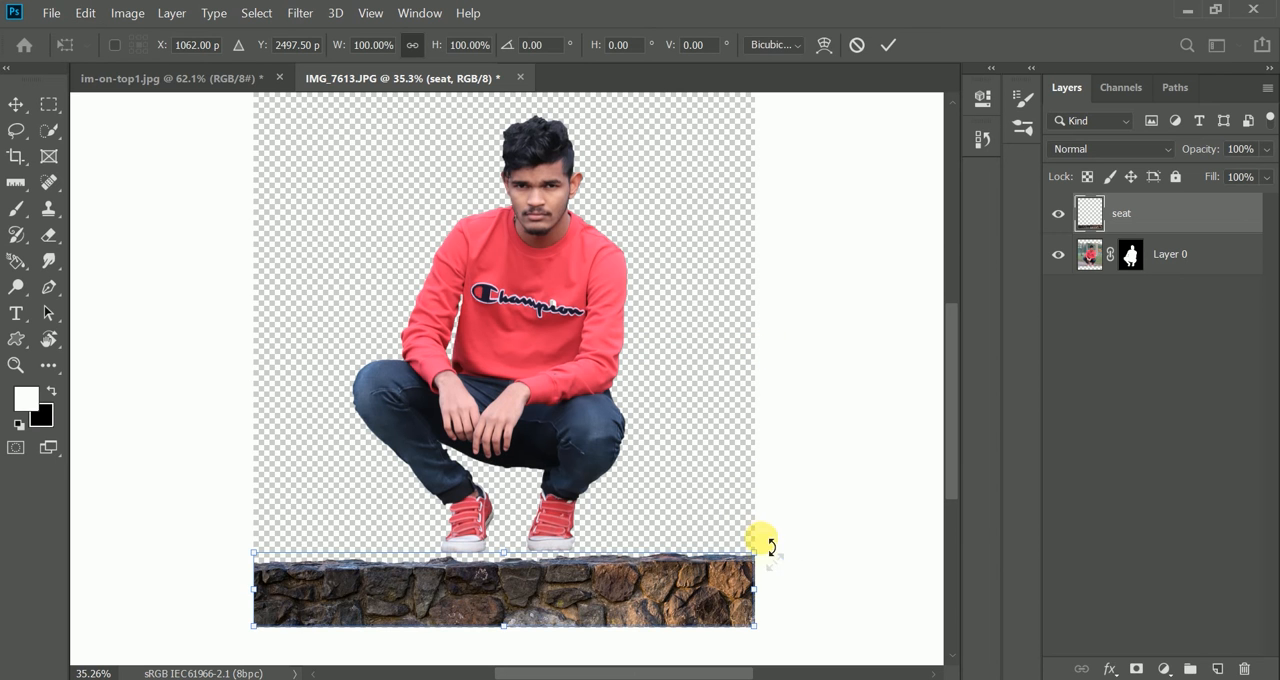
pyautogui.moveTo(773, 562); pyautogui.dragTo(745, 556)
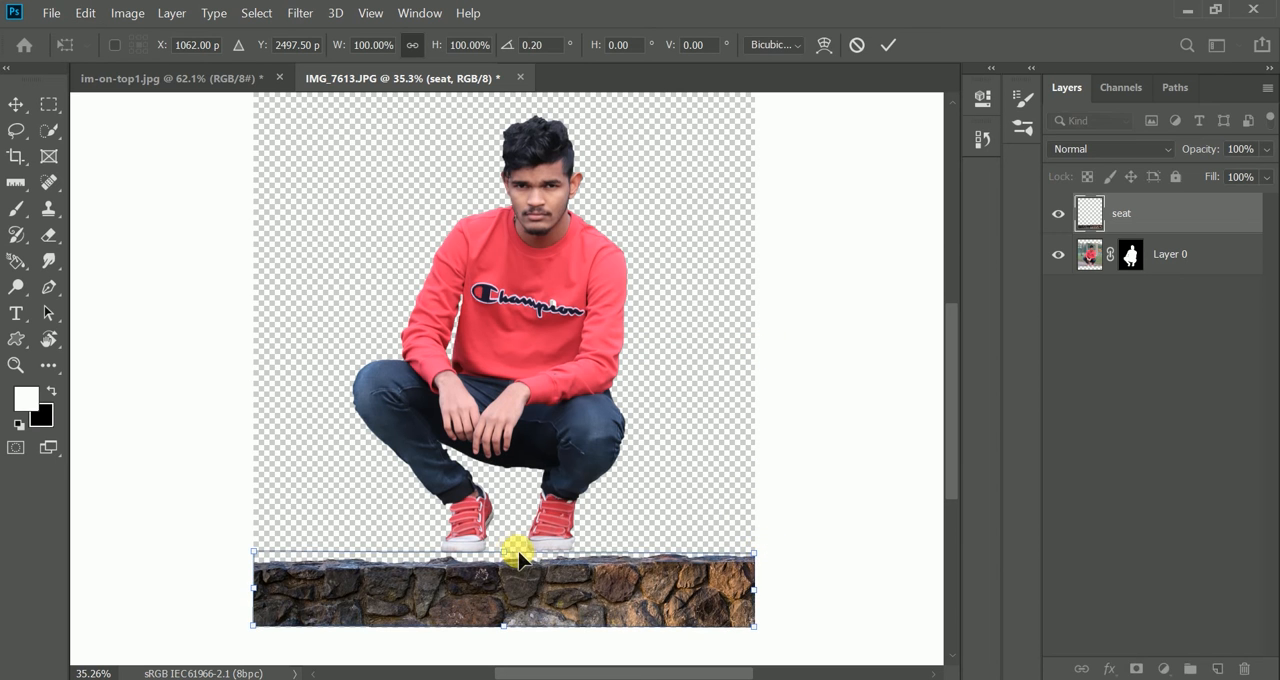
pyautogui.moveTo(520, 572)
pyautogui.mouseDown()
pyautogui.moveTo(503, 537)
pyautogui.moveTo(505, 590)
pyautogui.mouseUp()
pyautogui.press('Return')
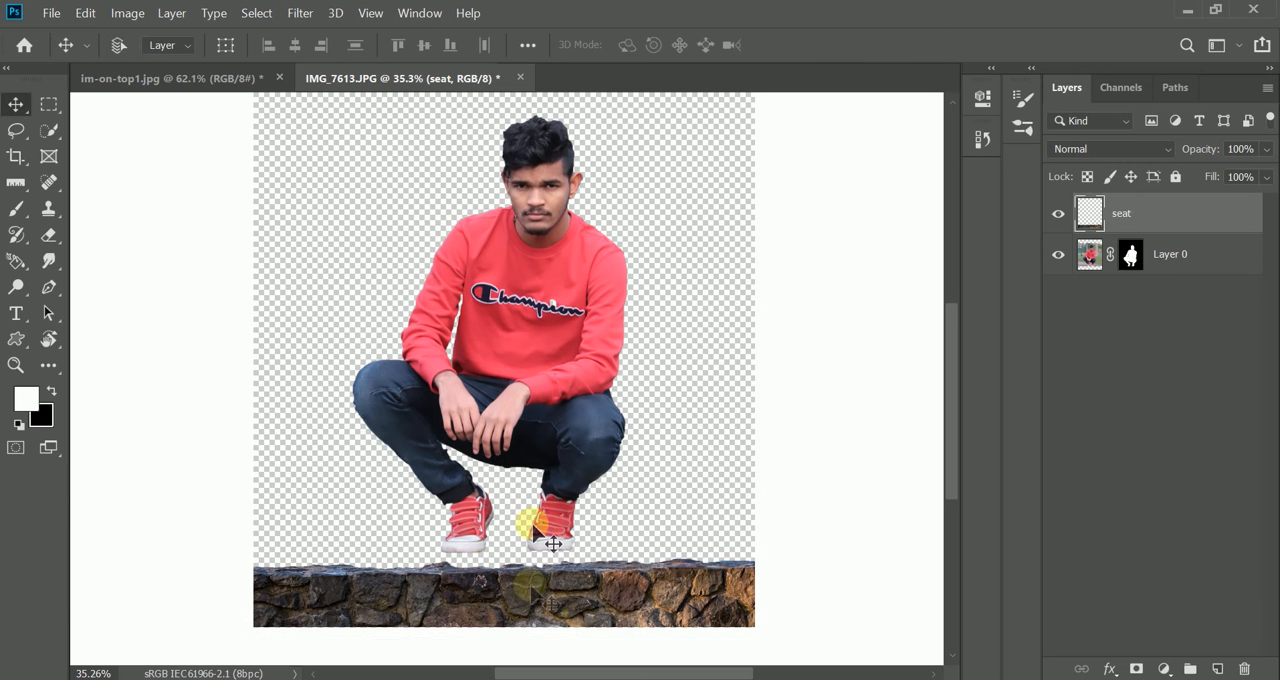
# - Flip the stone wall horizontally with Free Transform and tilt it slightly counterclockwise
pyautogui.hotkey('ctrl', 't')
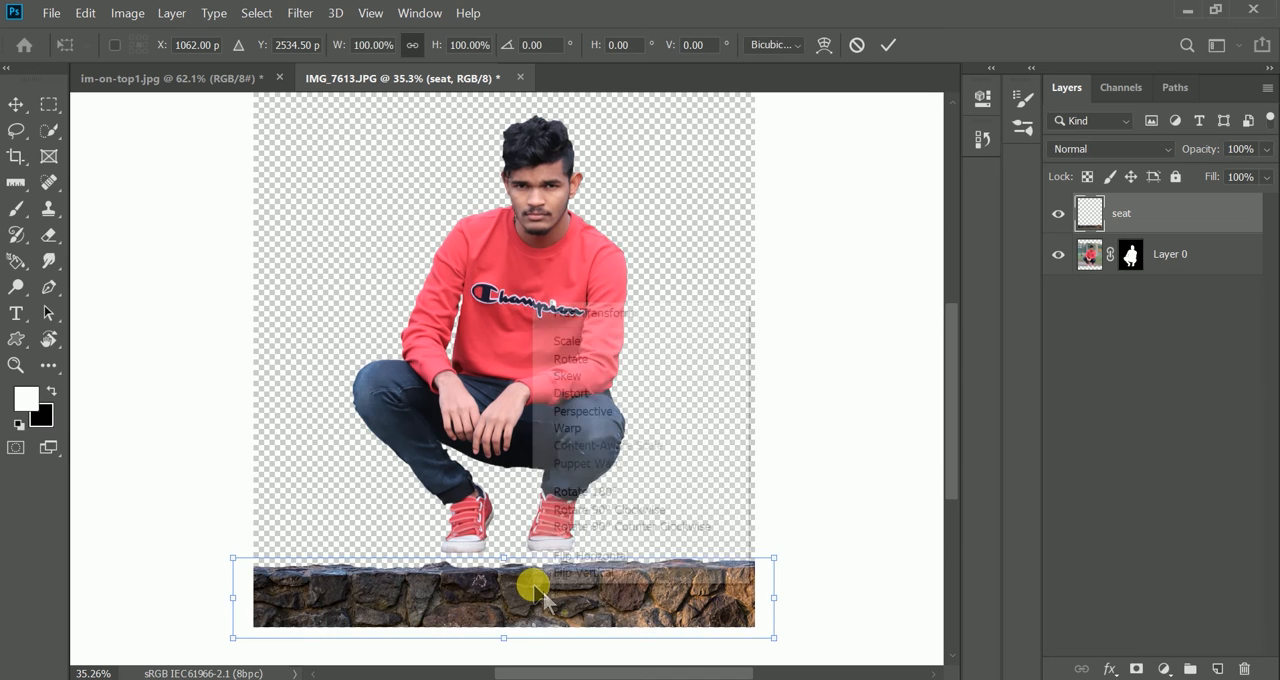
pyautogui.rightClick(535, 590)
pyautogui.click(578, 557)
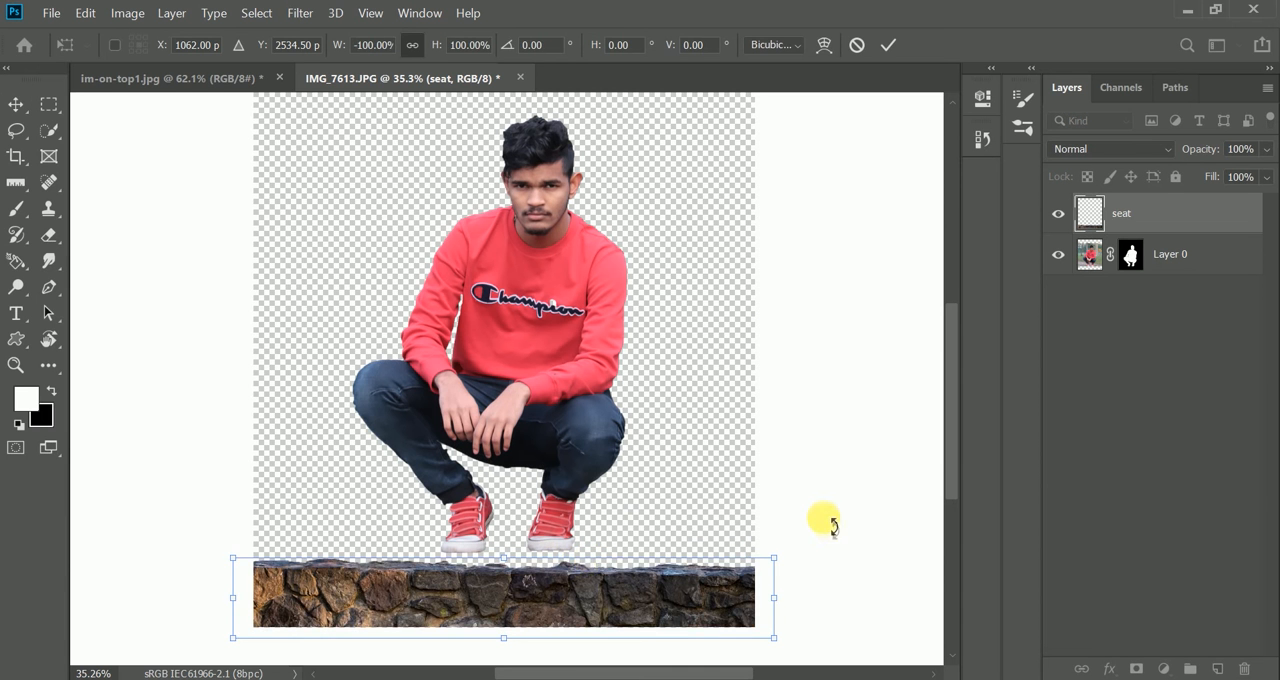
pyautogui.moveTo(828, 538); pyautogui.dragTo(825, 526)
pyautogui.click(887, 45)
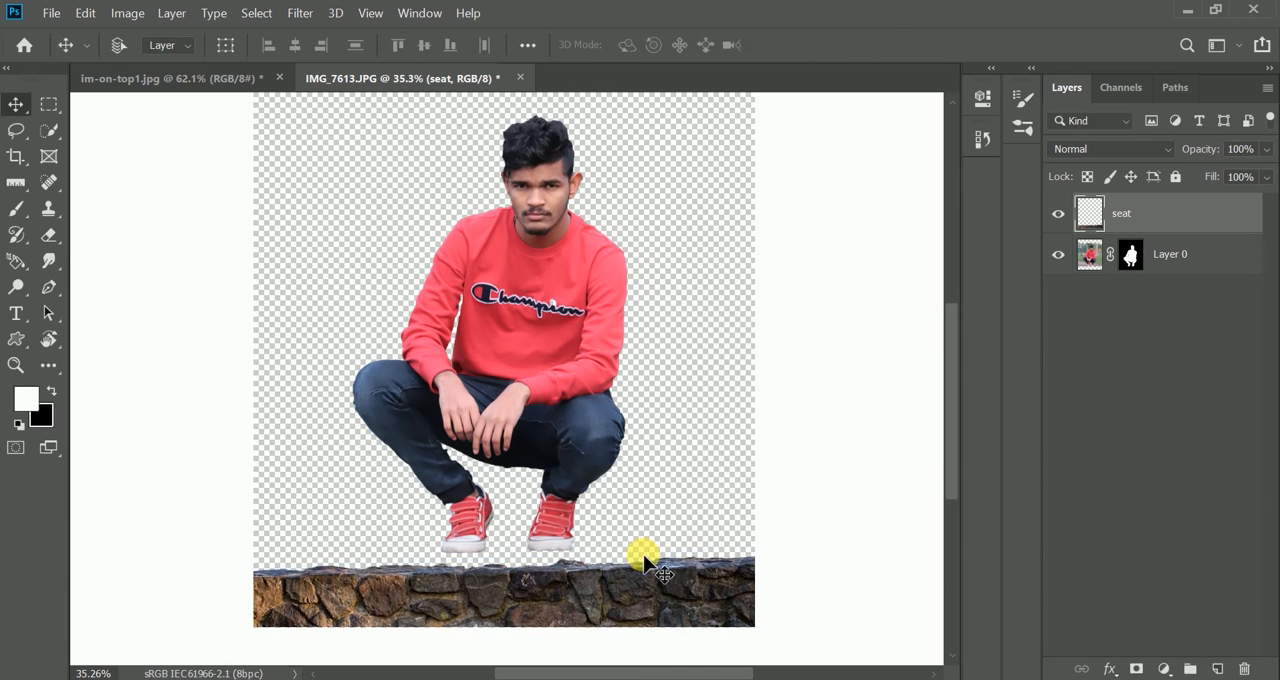
# - Rotate the stone wall slightly clockwise with Free Transform to level its upper edge
pyautogui.scroll(-3, 638, 550)
pyautogui.scroll(3, 634, 549)
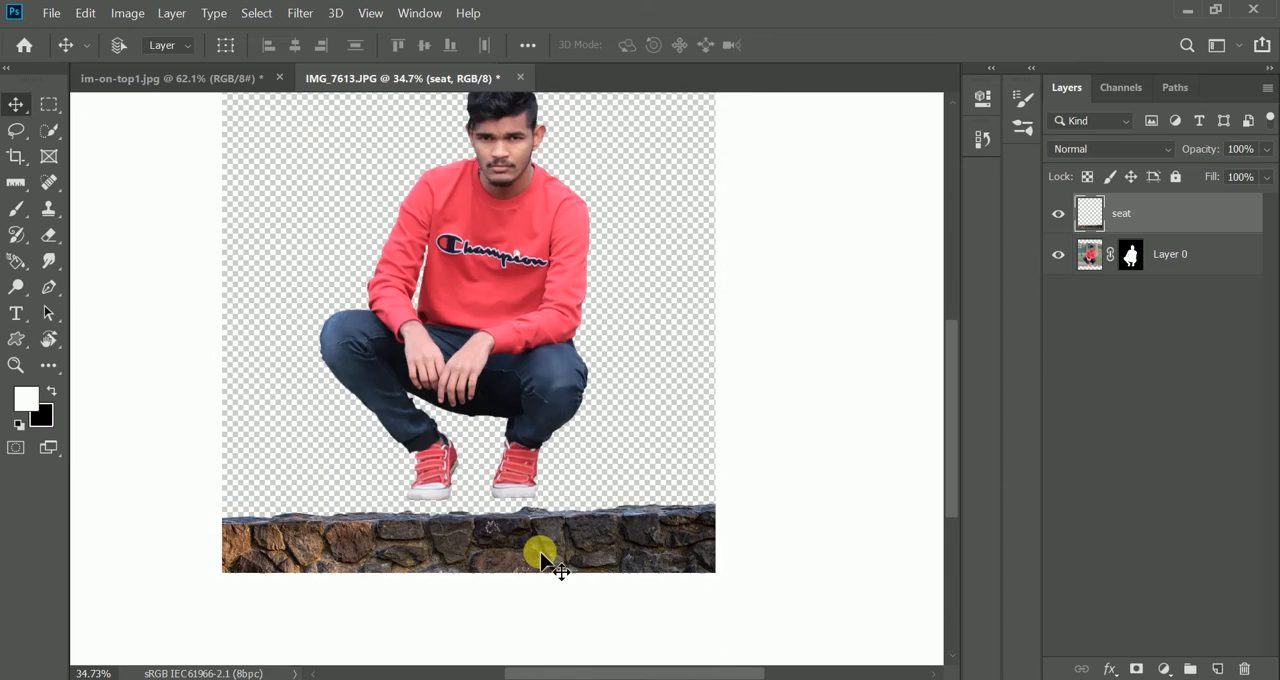
pyautogui.scroll(4, 540, 551)
pyautogui.moveTo(452, 586); pyautogui.dragTo(479, 519)
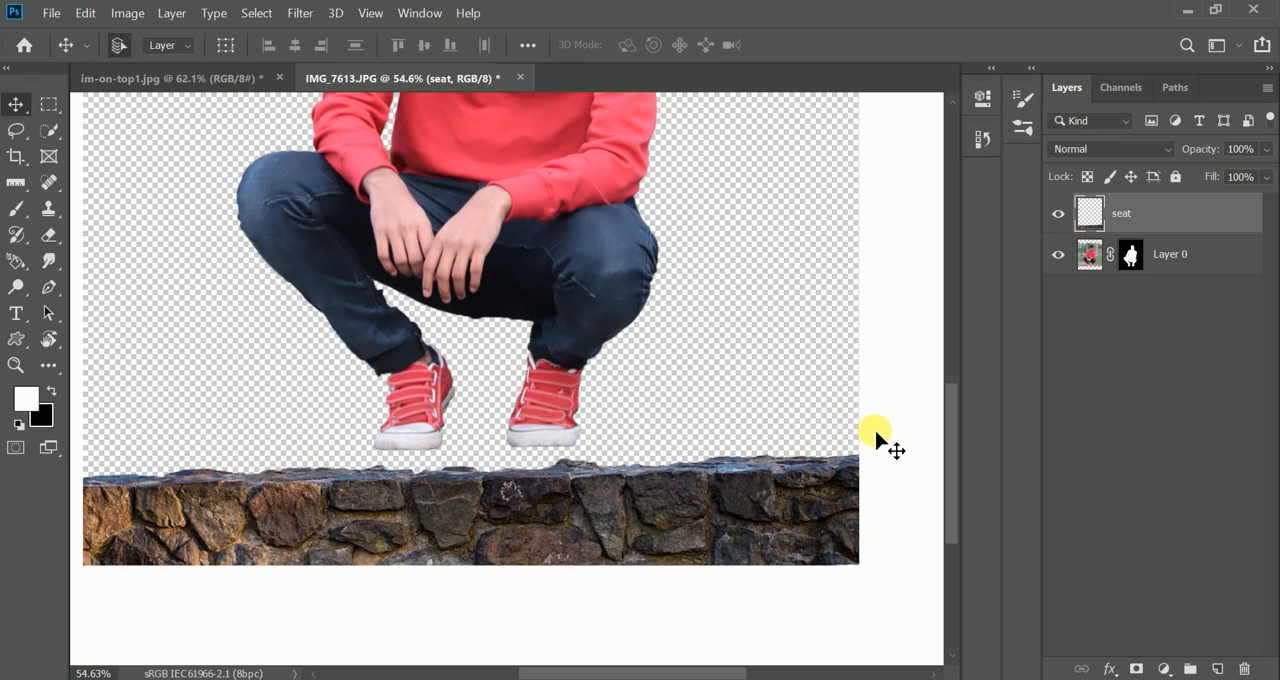
pyautogui.hotkey('ctrl', 't')
pyautogui.moveTo(912, 447); pyautogui.dragTo(908, 446)
pyautogui.click(888, 45)
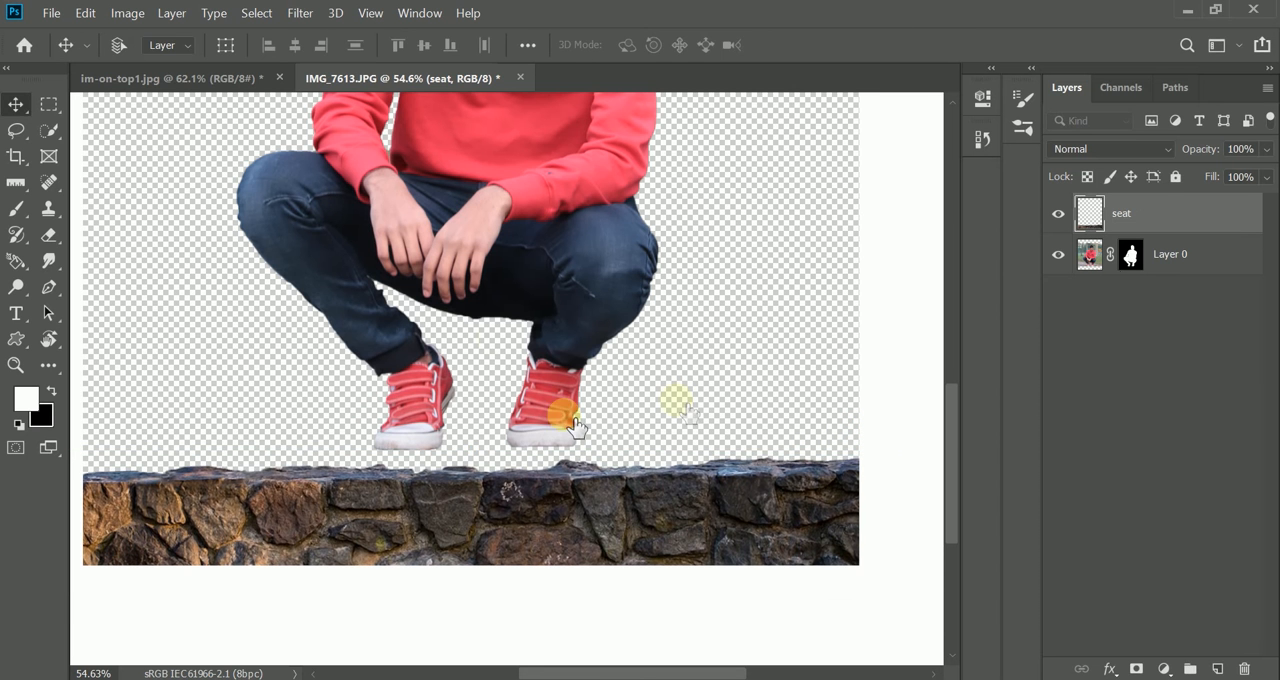
# - Place the seat layer beneath the man's layer and position the man so his shoes rest on the wall
pyautogui.click(1137, 254)
pyautogui.moveTo(1130, 290); pyautogui.dragTo(1110, 300)
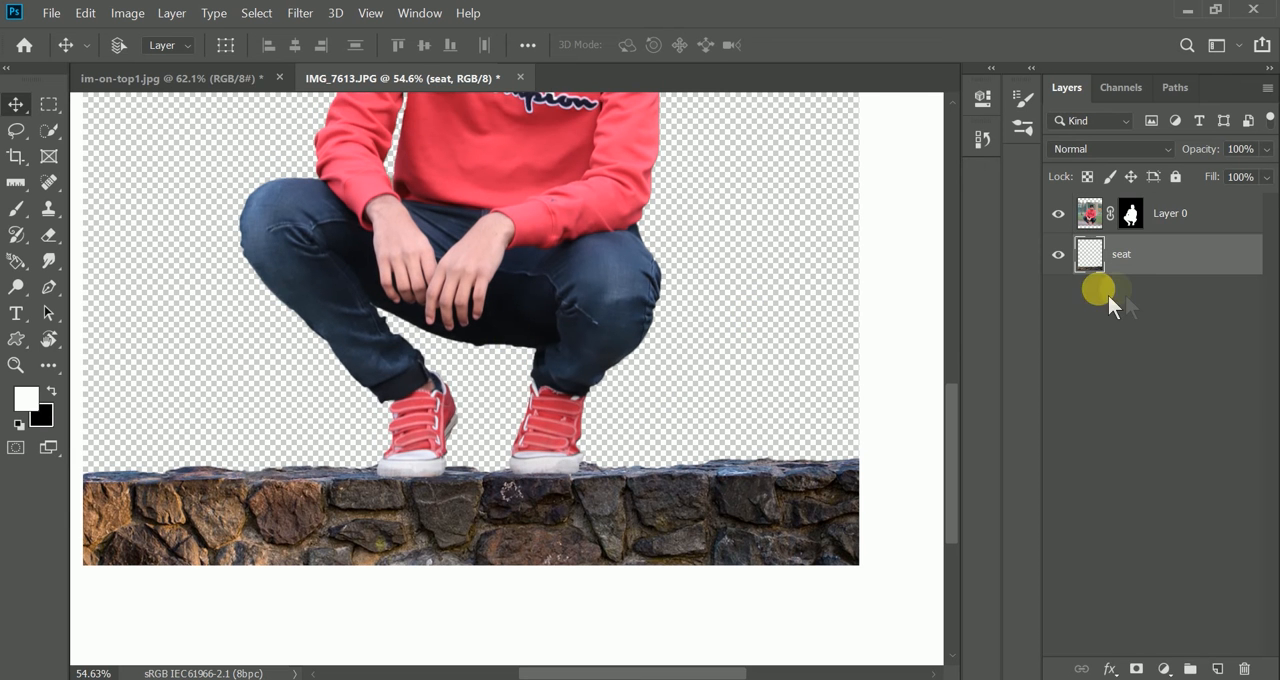
pyautogui.click(1090, 213)
pyautogui.scroll(-3, 445, 392)
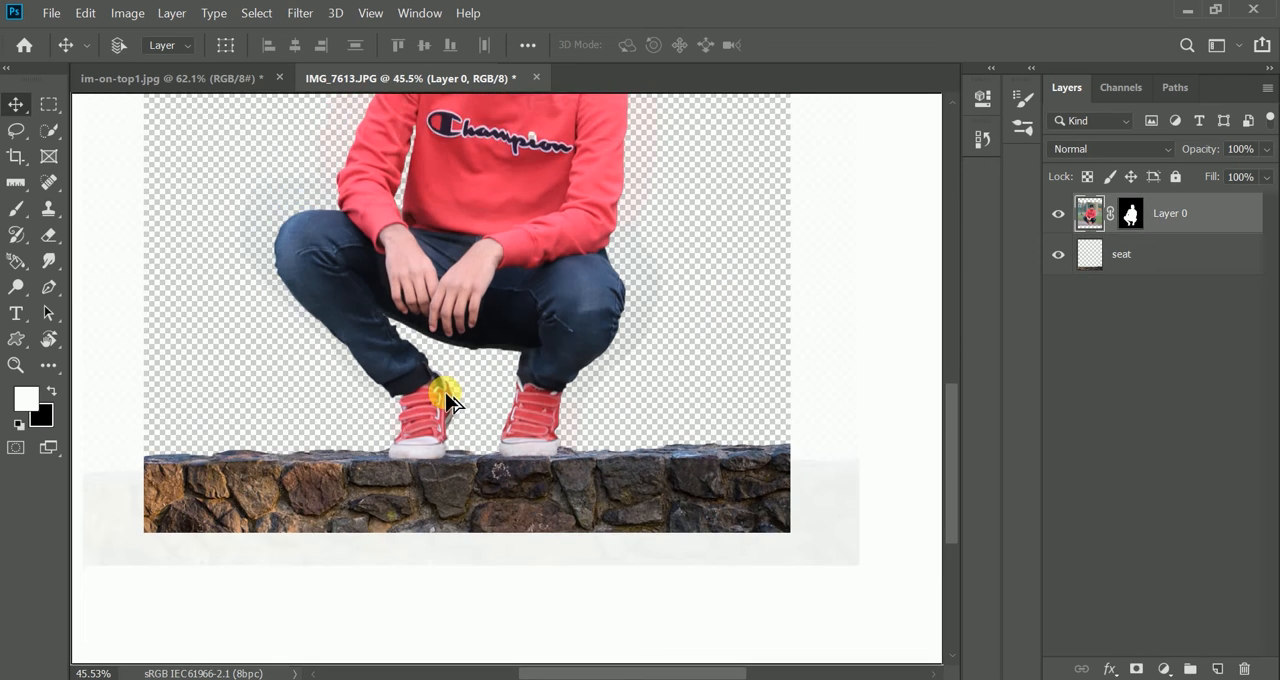
pyautogui.scroll(2, 497, 510)
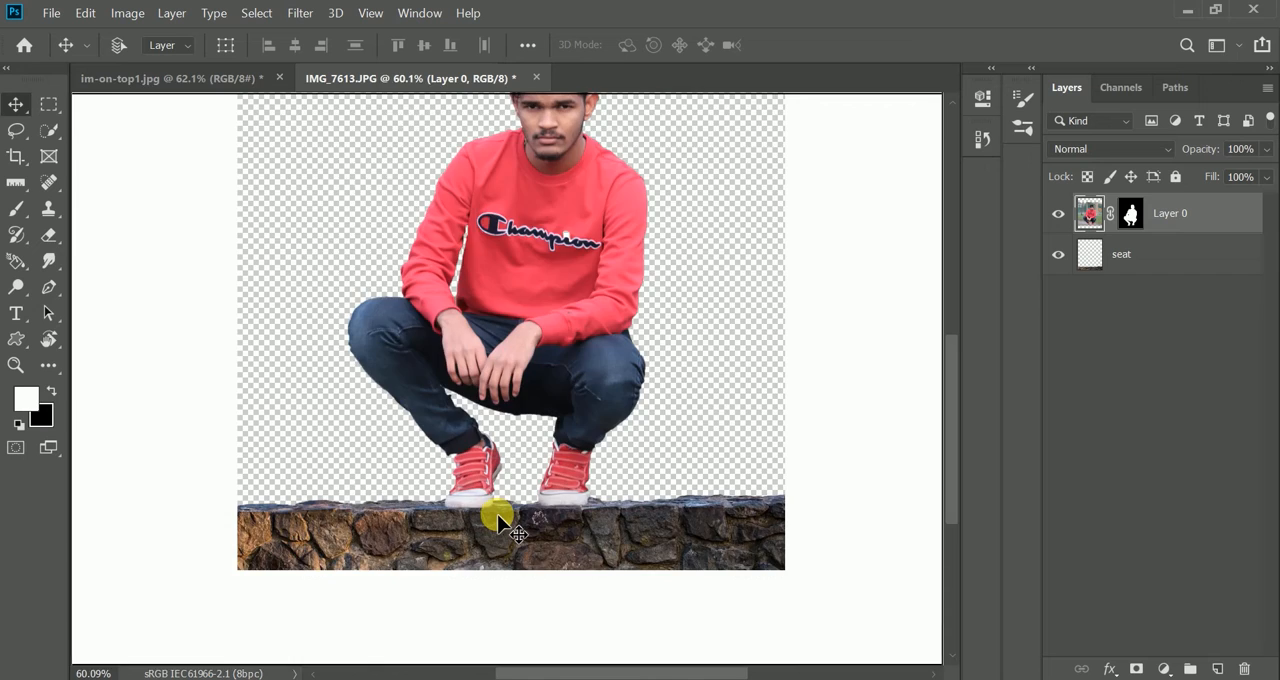
pyautogui.scroll(2, 497, 514)
pyautogui.moveTo(456, 510); pyautogui.dragTo(457, 491)
pyautogui.scroll(-4, 465, 492)
pyautogui.scroll(2, 465, 490)
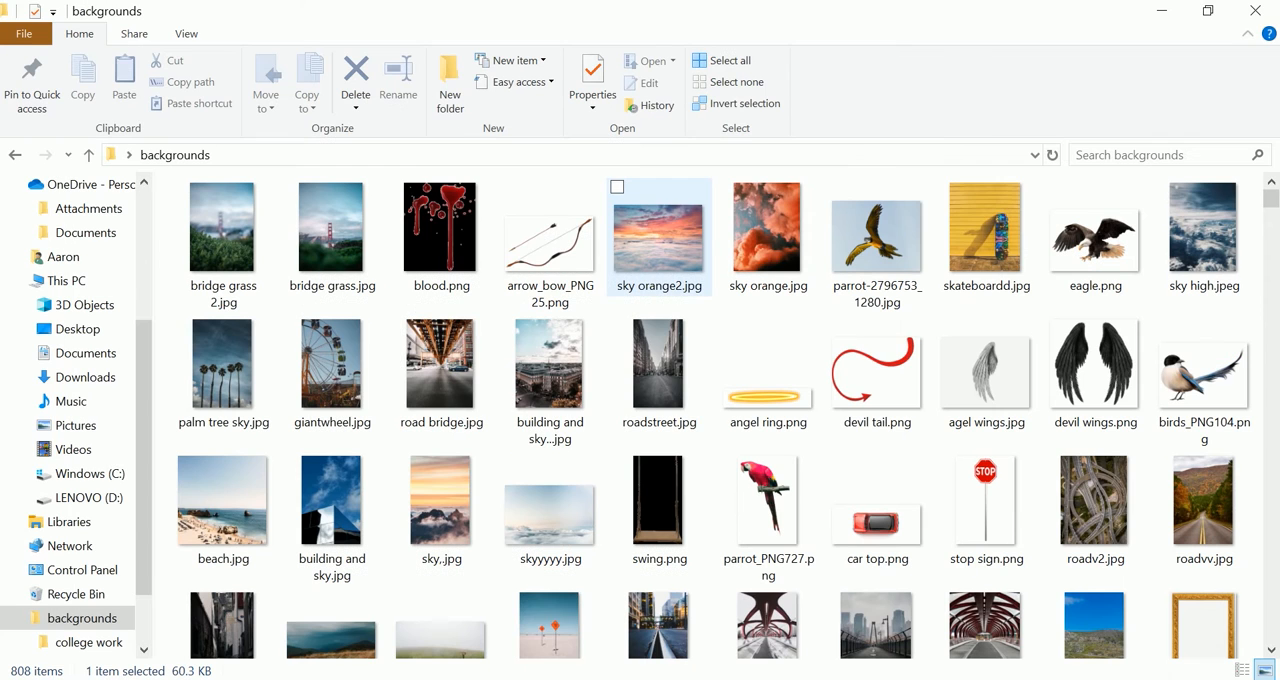
# - Place sky orange2.jpg from the backgrounds folder into the composite, enlarging and shifting it to cover the canvas
pyautogui.moveTo(658, 241); pyautogui.dragTo(571, 464)
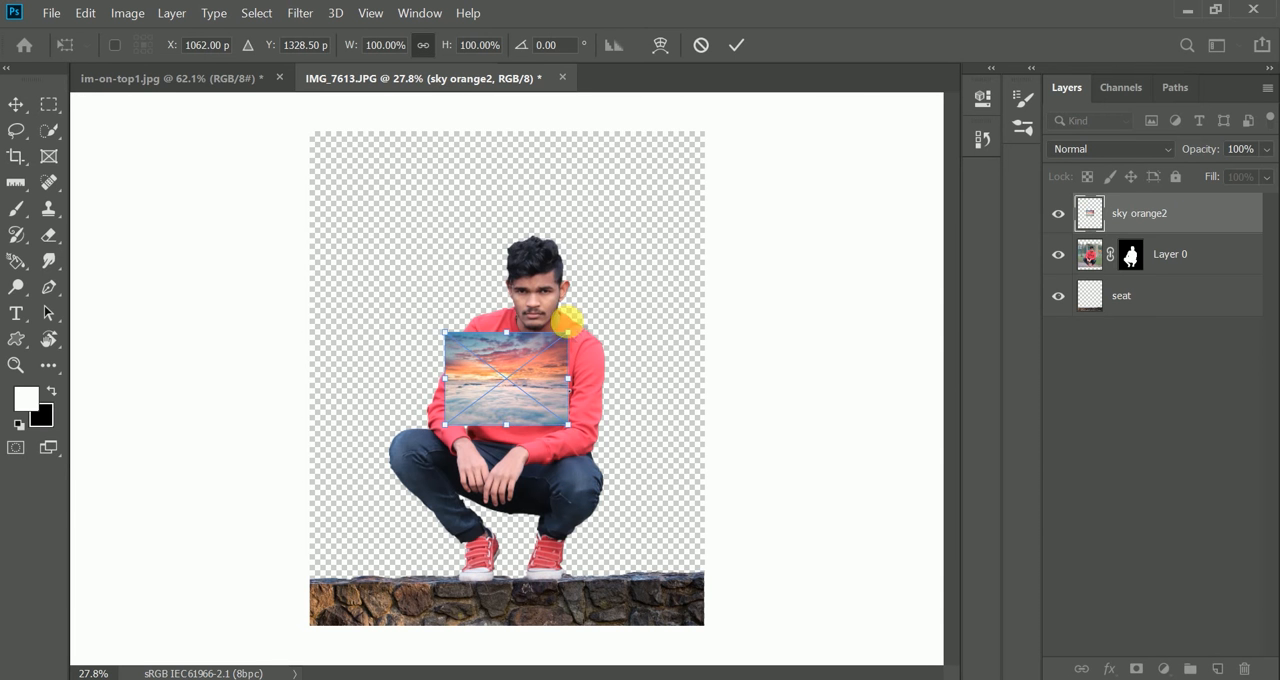
pyautogui.moveTo(567, 322); pyautogui.dragTo(823, 149)
pyautogui.click(736, 44)
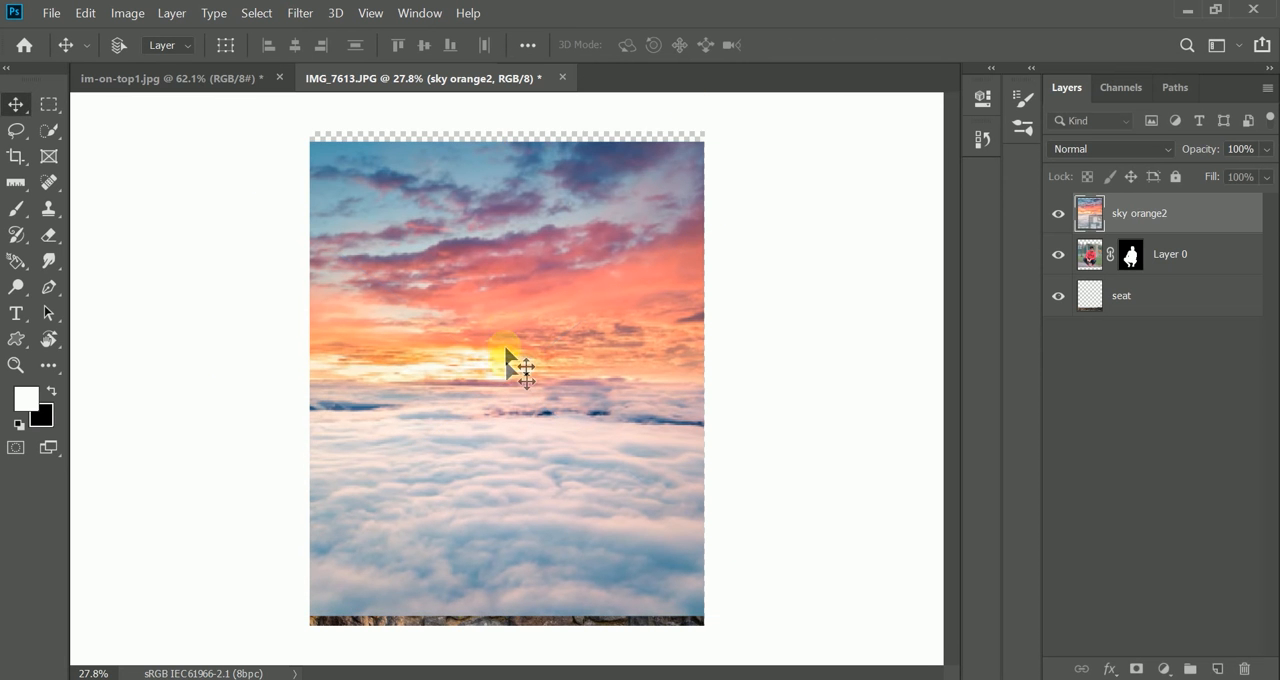
pyautogui.moveTo(506, 354); pyautogui.dragTo(507, 323)
# - Send the sky orange2 layer to the bottom of the layer stack, rasterize it and shift the sky slightly downward
pyautogui.moveTo(1112, 219); pyautogui.dragTo(1123, 308)
pyautogui.rightClick(1171, 296)
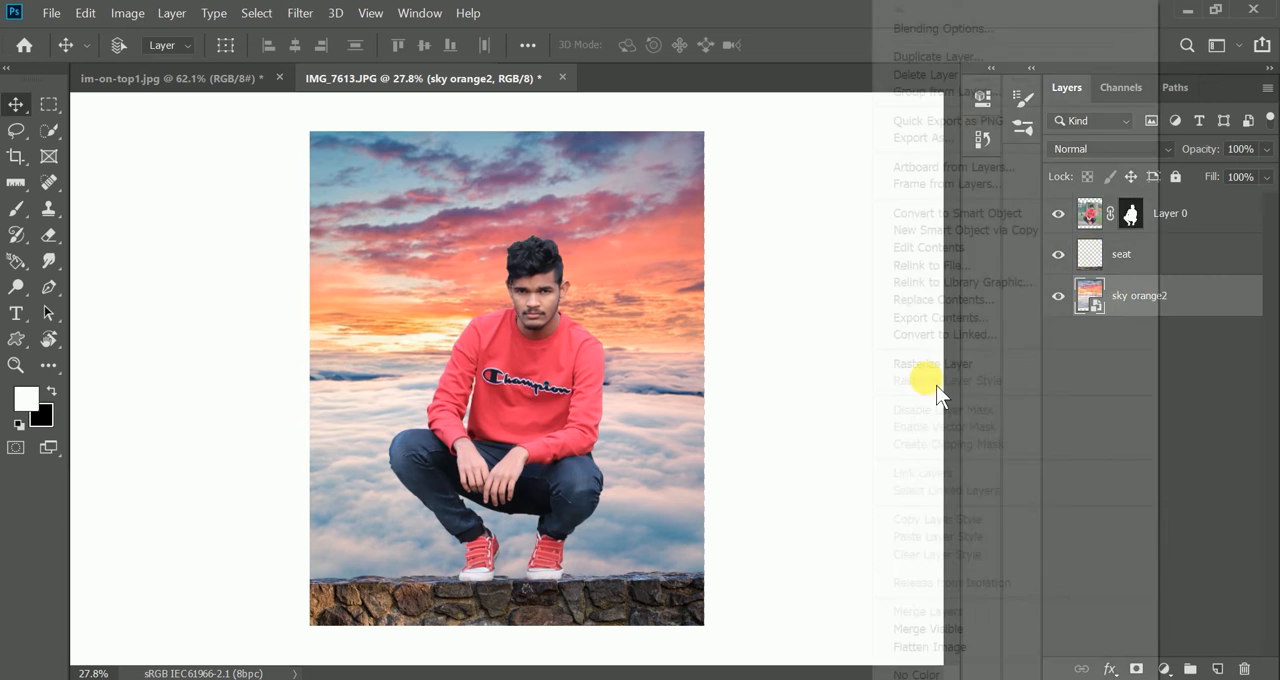
pyautogui.click(930, 360)
pyautogui.scroll(-2, 612, 386)
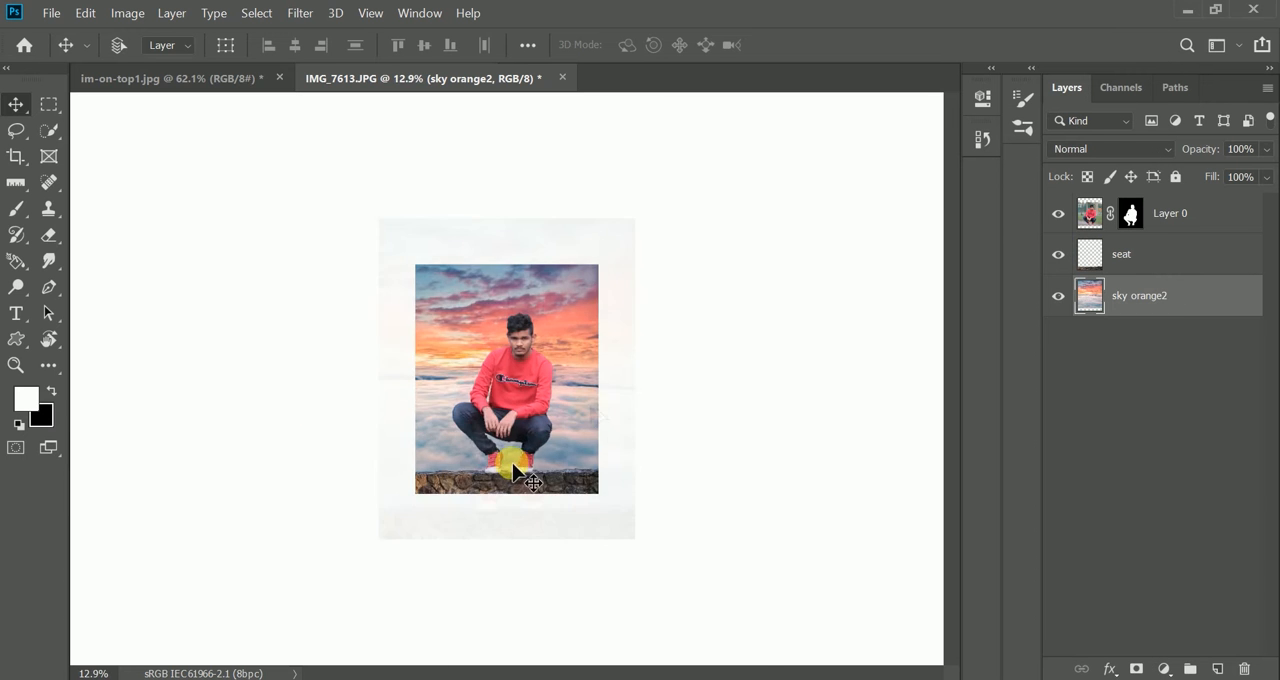
pyautogui.scroll(4, 521, 401)
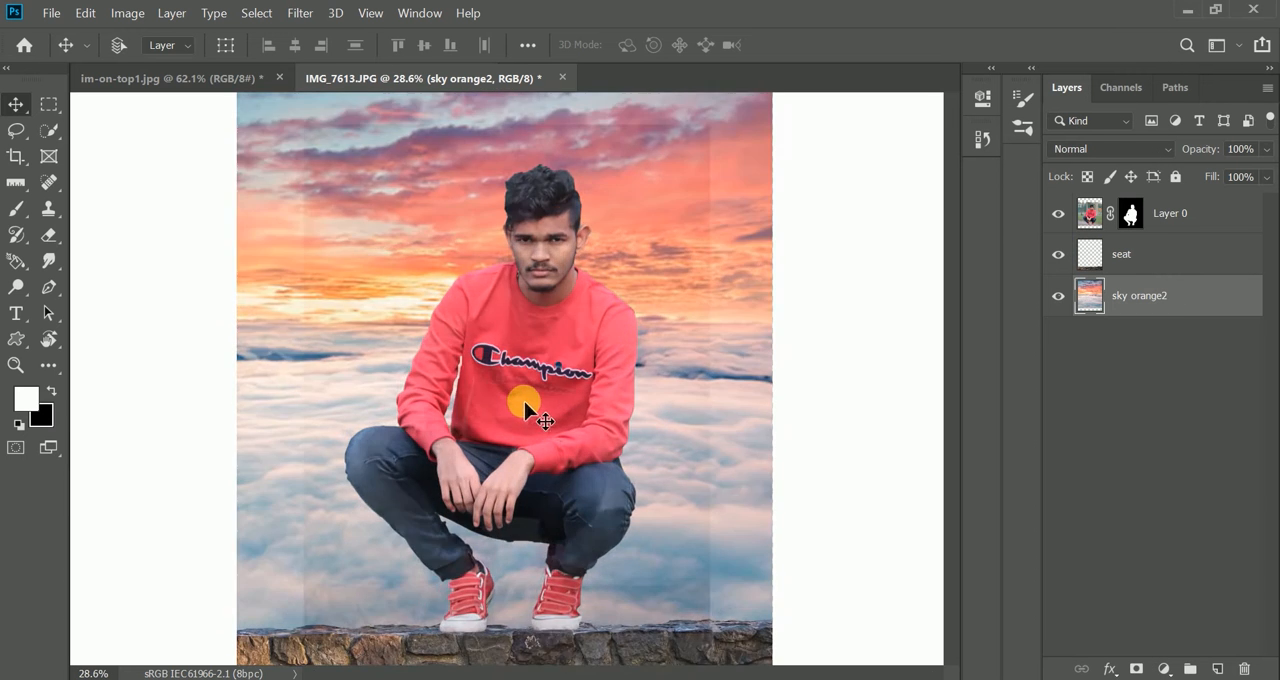
pyautogui.moveTo(524, 401)
pyautogui.mouseDown()
pyautogui.moveTo(523, 451)
pyautogui.moveTo(527, 420)
pyautogui.mouseUp()
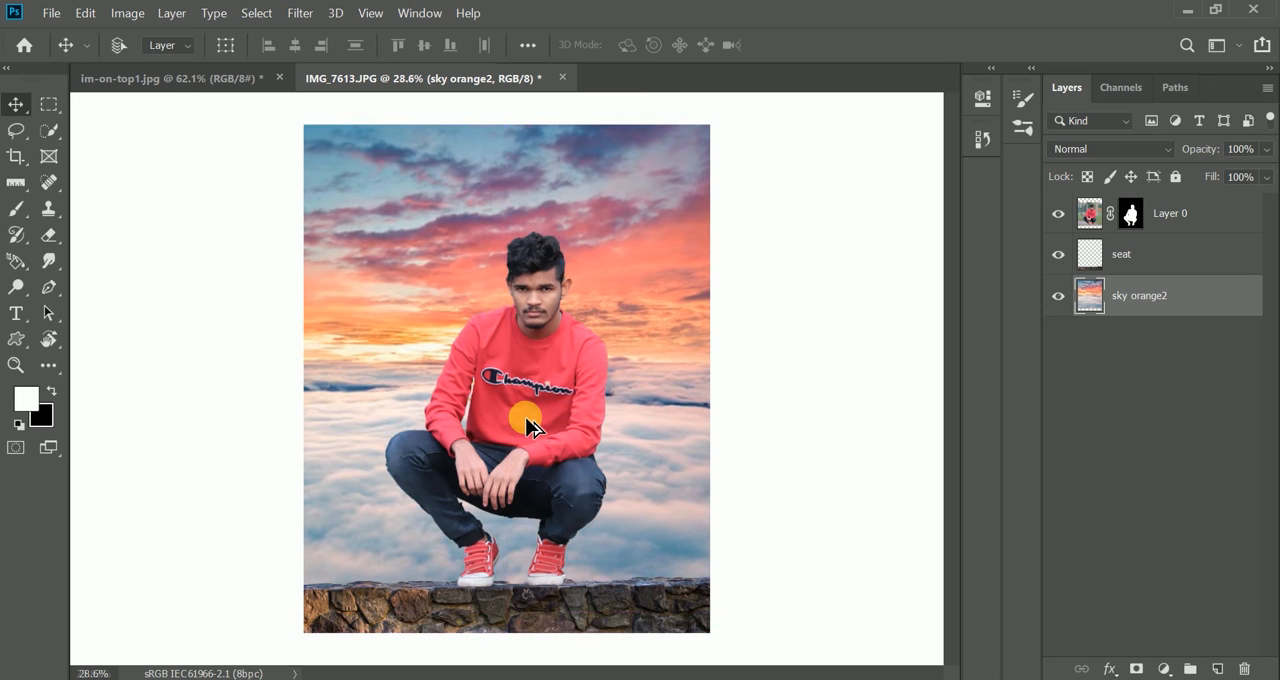
pyautogui.scroll(-2, 514, 428)
pyautogui.scroll(3, 514, 428)
pyautogui.scroll(-1, 560, 470)
pyautogui.scroll(1, 600, 570)
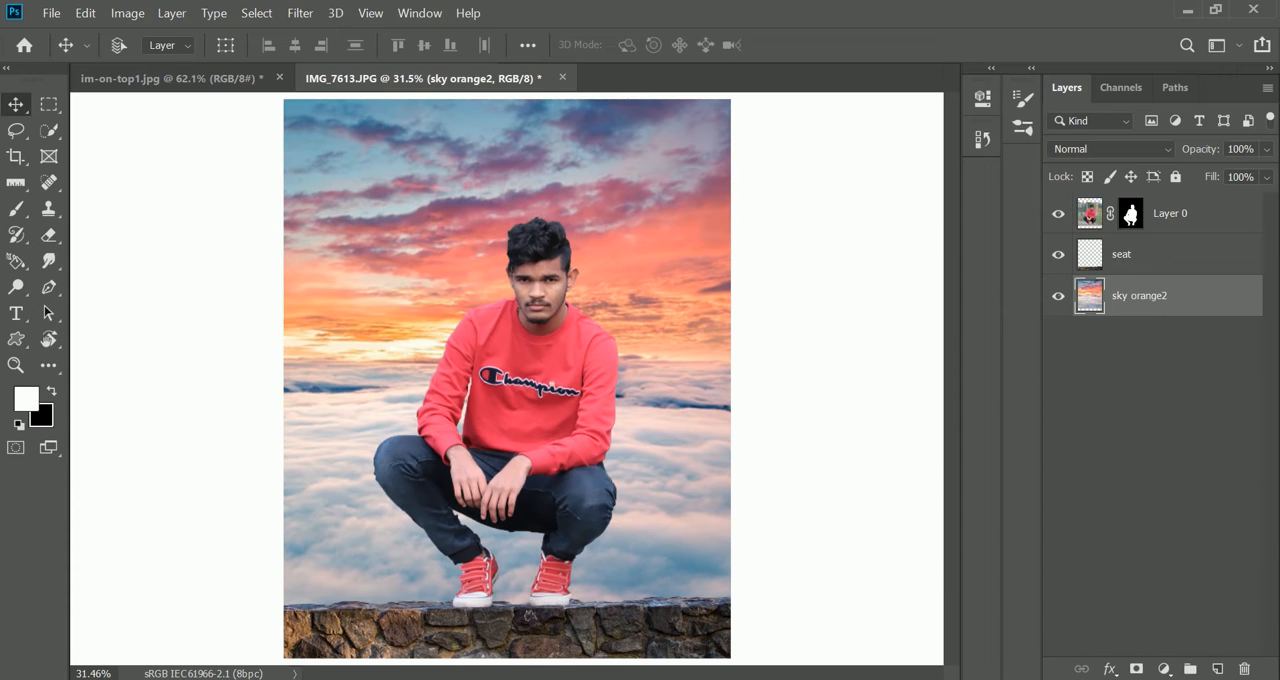
# - Place skateboardd.jpg from the backgrounds folder into the composite and bring its layer to the top of the stack
pyautogui.hotkey('alt', 'Tab')
pyautogui.click(989, 252)
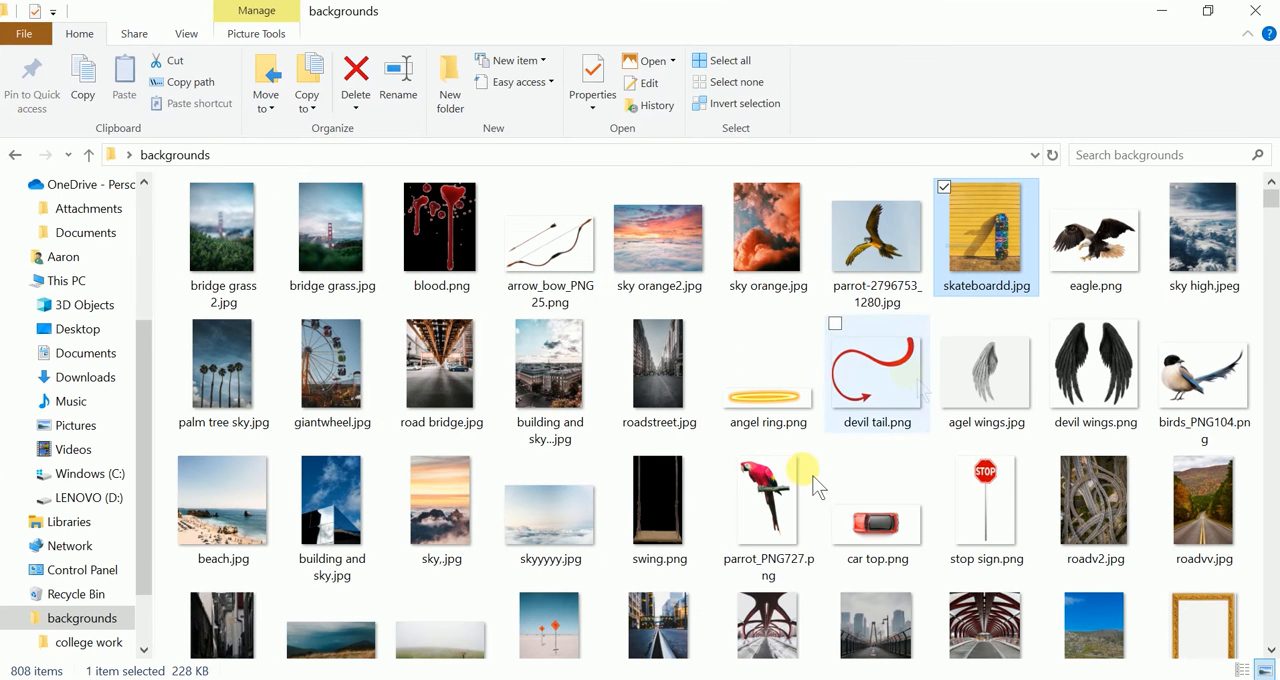
pyautogui.moveTo(737, 488); pyautogui.dragTo(632, 590)
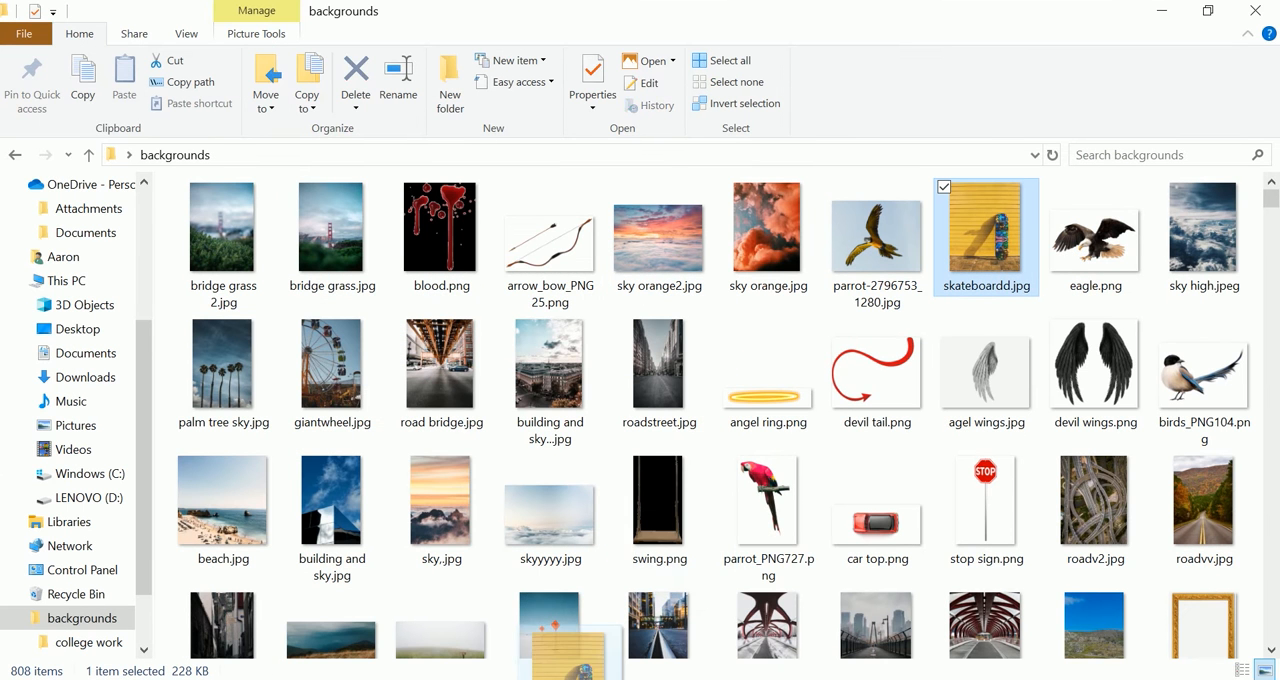
pyautogui.hotkey('alt', 'Tab')
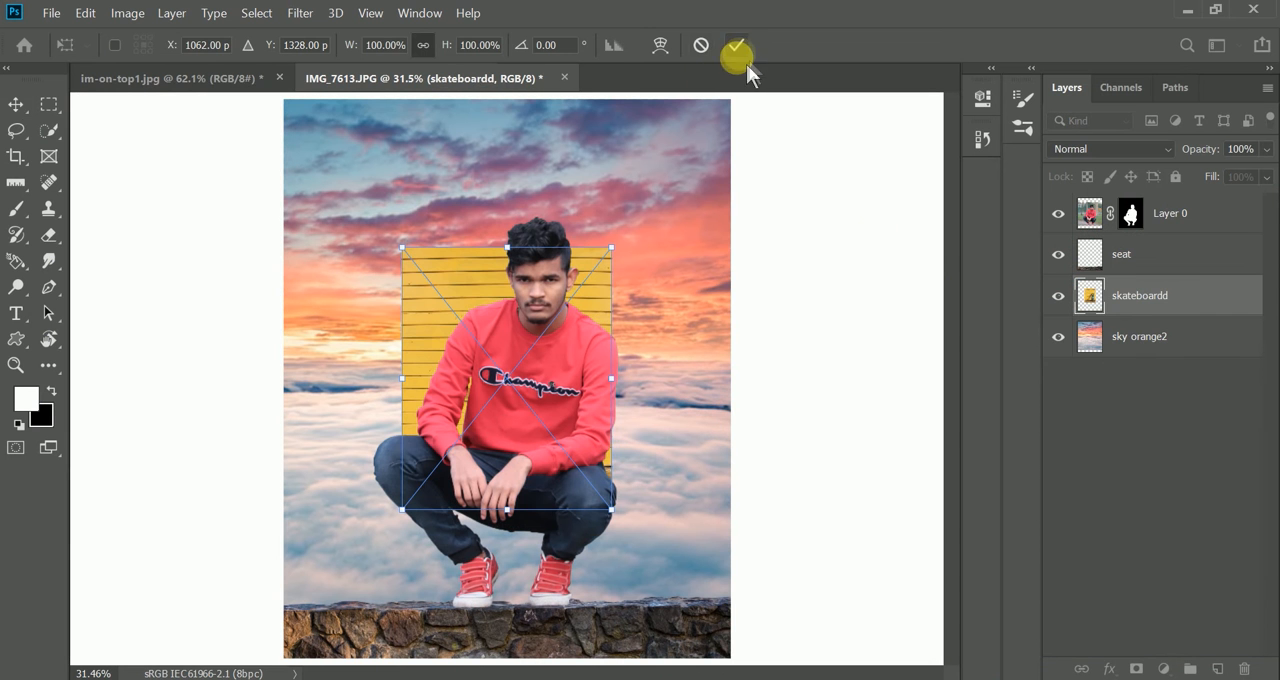
pyautogui.click(1168, 306)
pyautogui.moveTo(1152, 297); pyautogui.dragTo(1150, 200)
pyautogui.moveTo(1107, 293); pyautogui.dragTo(1112, 200)
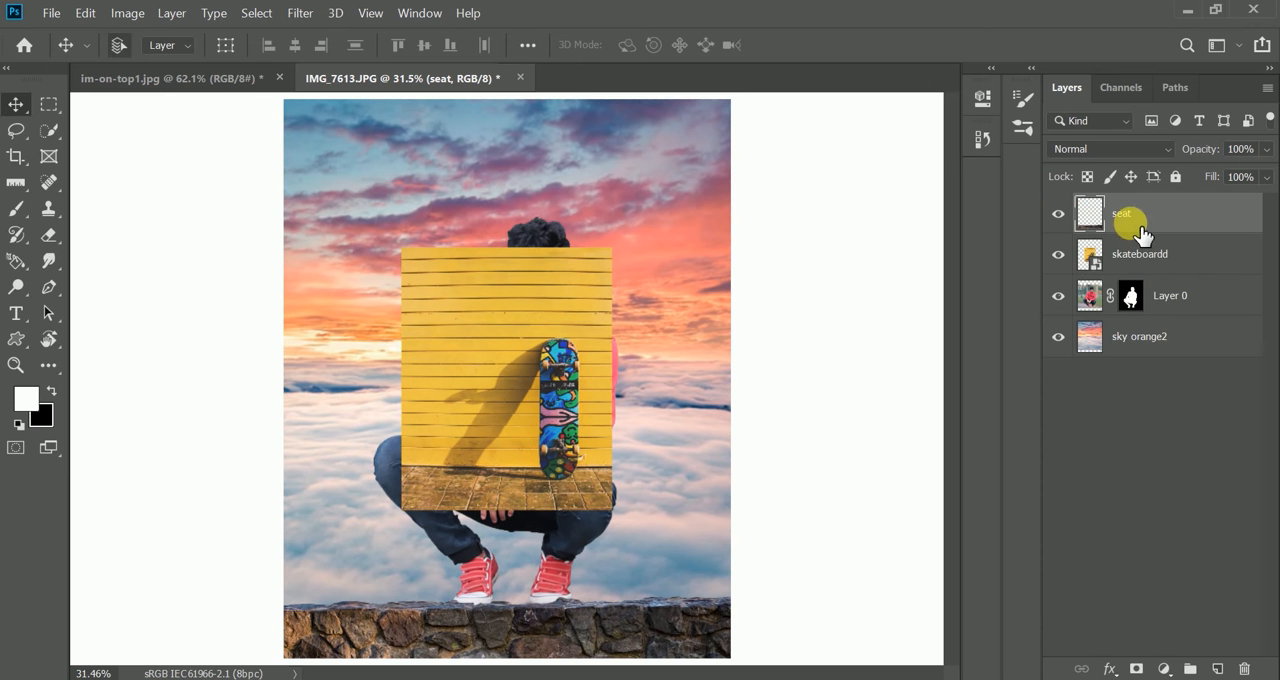
pyautogui.hotkey('ctrl', 'z')
# - Select the skateboard with Quick Selection at brush size 78 and mask out its yellow wall background
pyautogui.press('w')
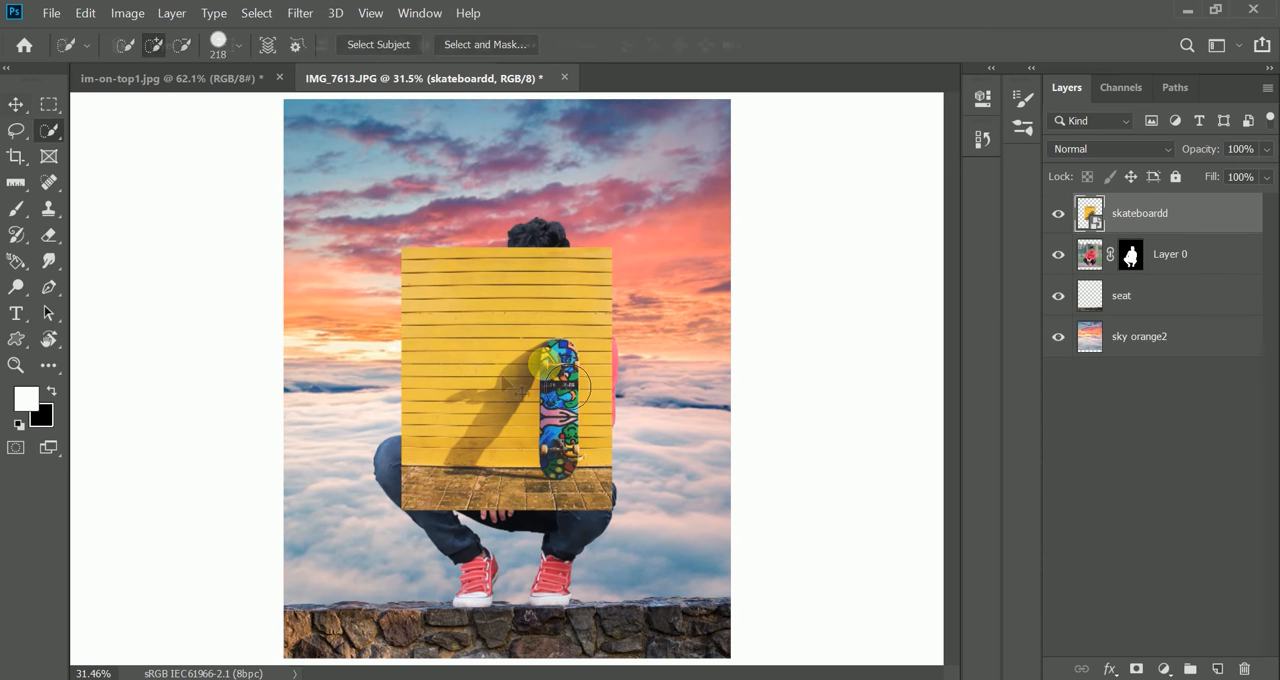
pyautogui.press('[')
pyautogui.press('[')
pyautogui.press('[')
pyautogui.press('[')
pyautogui.press('[')
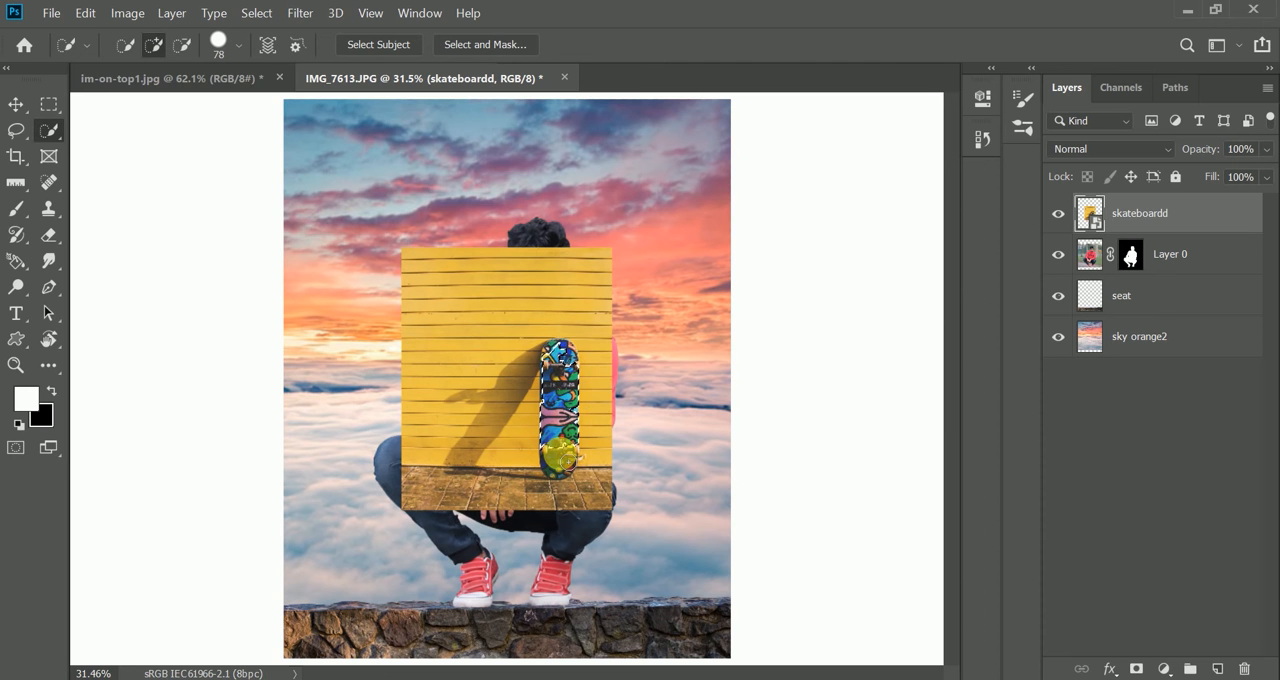
pyautogui.scroll(3, 540, 450)
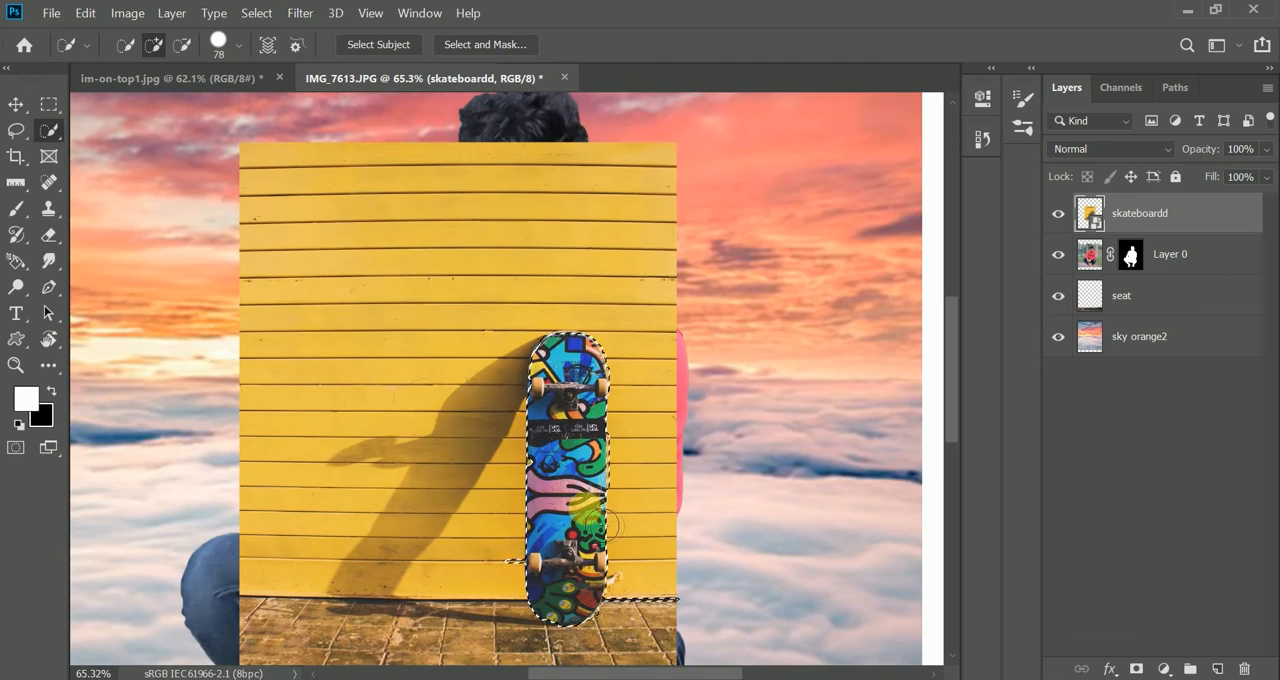
pyautogui.scroll(4, 608, 398)
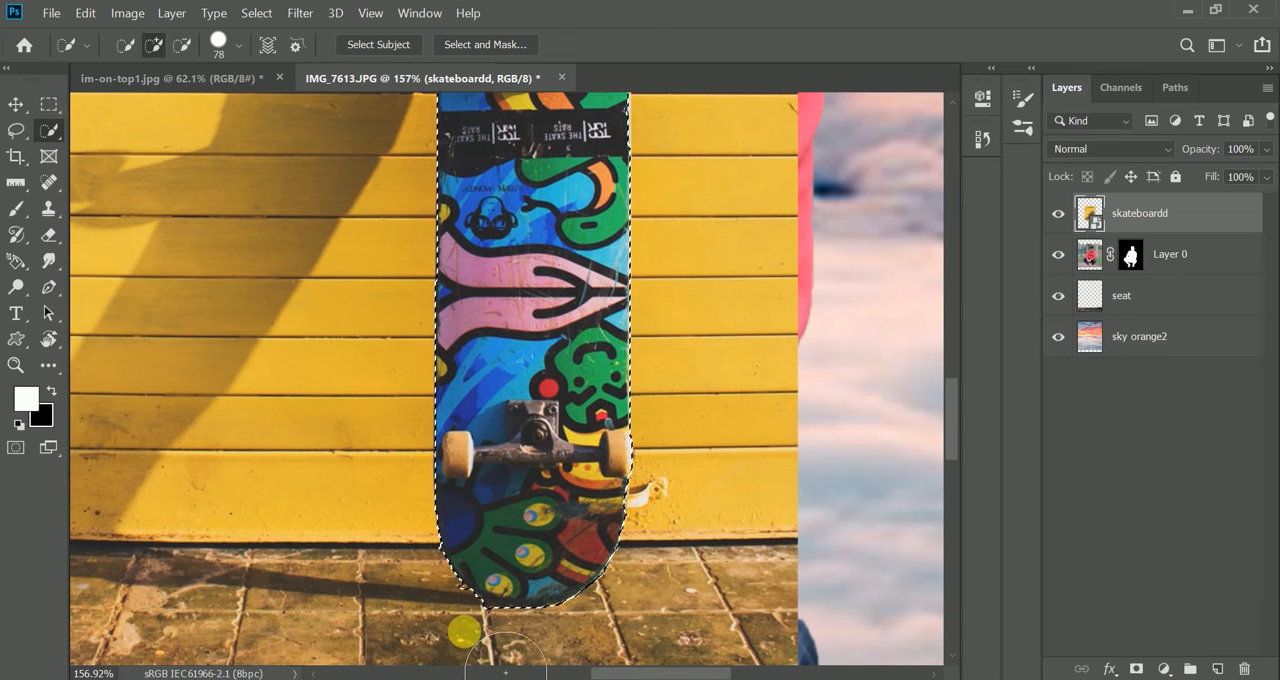
pyautogui.click(1136, 669)
# - Move the masked skateboard down in front of the stone wall, near the canvas's right edge
pyautogui.scroll(-10, 643, 466)
pyautogui.press('v')
pyautogui.moveTo(563, 400); pyautogui.dragTo(648, 570)
pyautogui.scroll(3, 646, 565)
# - Enlarge the skateboard with Free Transform, keeping it upright against the right end of the stone wall
pyautogui.hotkey('ctrl', 't')
pyautogui.moveTo(444, 536); pyautogui.dragTo(400, 531)
pyautogui.moveTo(612, 546); pyautogui.dragTo(608, 546)
pyautogui.moveTo(592, 311); pyautogui.dragTo(592, 274)
pyautogui.moveTo(386, 511); pyautogui.dragTo(368, 509)
pyautogui.moveTo(796, 274); pyautogui.dragTo(778, 312)
pyautogui.click(888, 45)
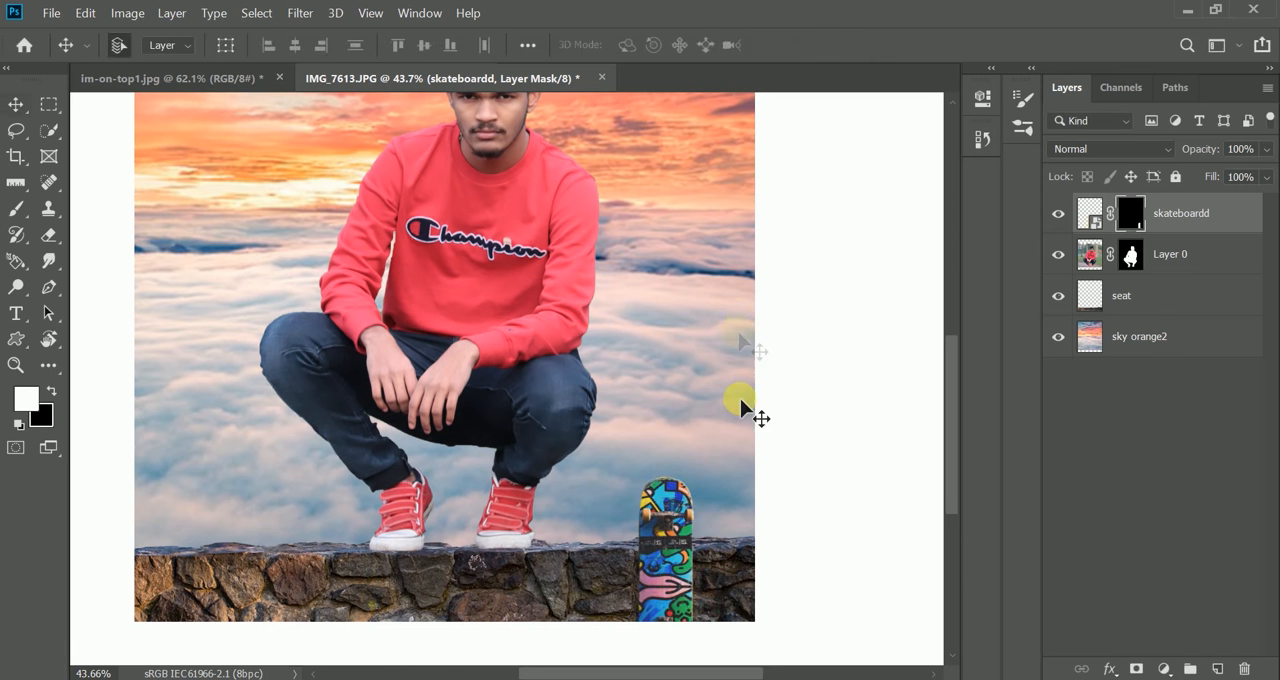
pyautogui.hotkey('ctrl', 't')
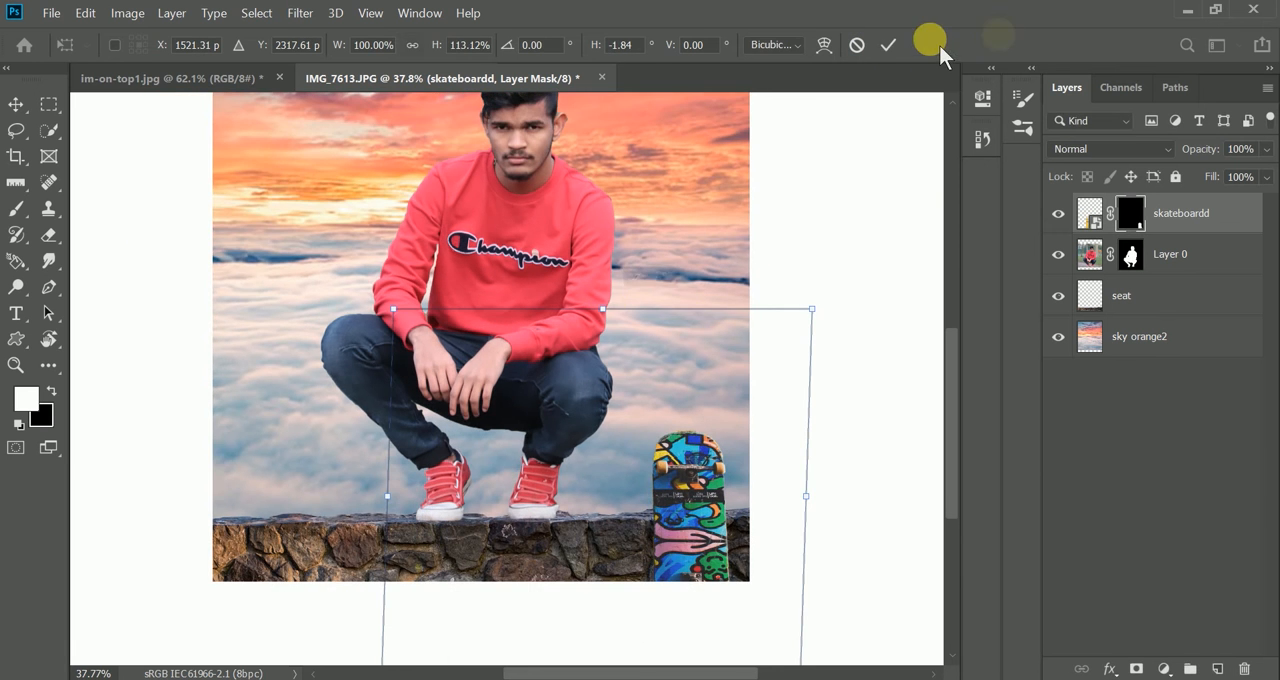
pyautogui.click(896, 46)
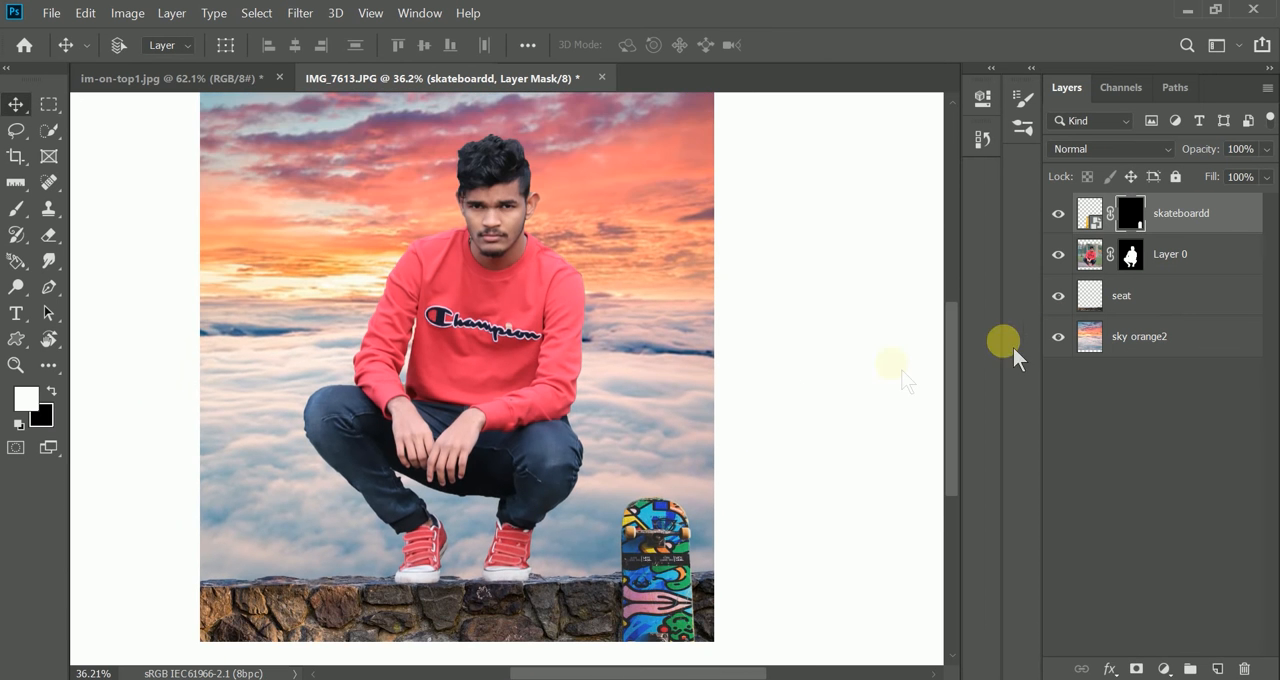
# - Rasterize the skateboardd layer and add a new layer named "skatebrd shadow" directly beneath it
pyautogui.rightClick(1062, 340)
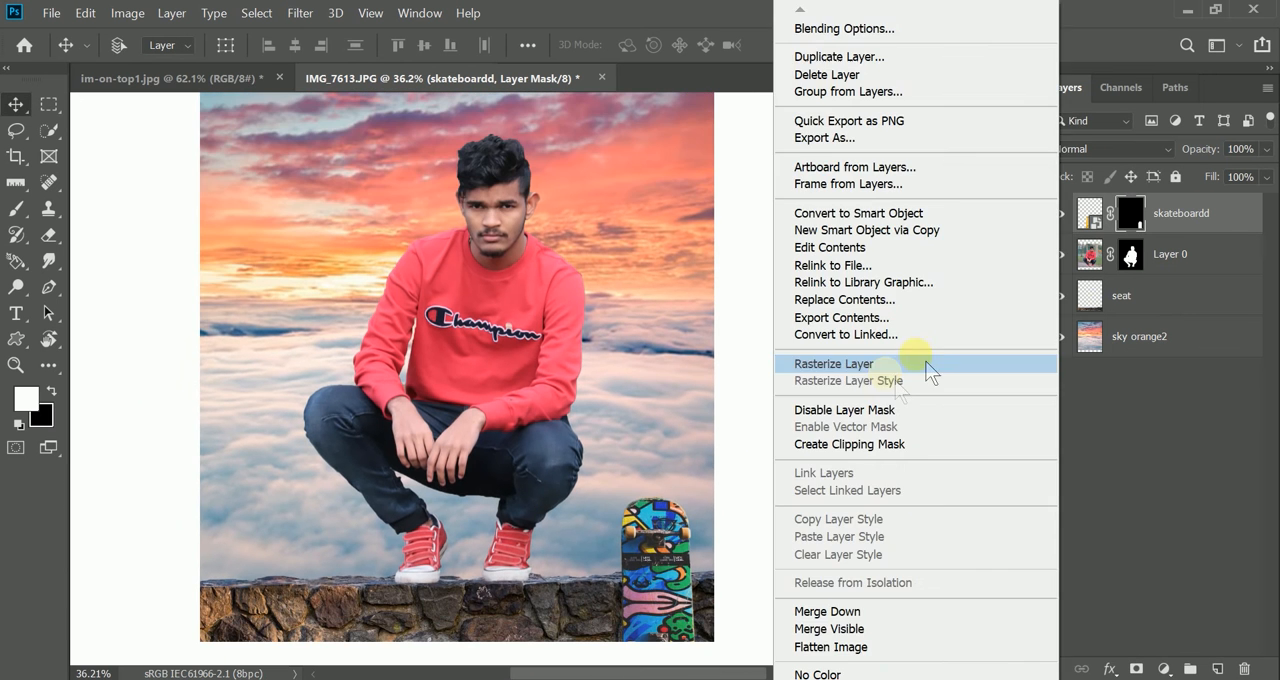
pyautogui.click(886, 366)
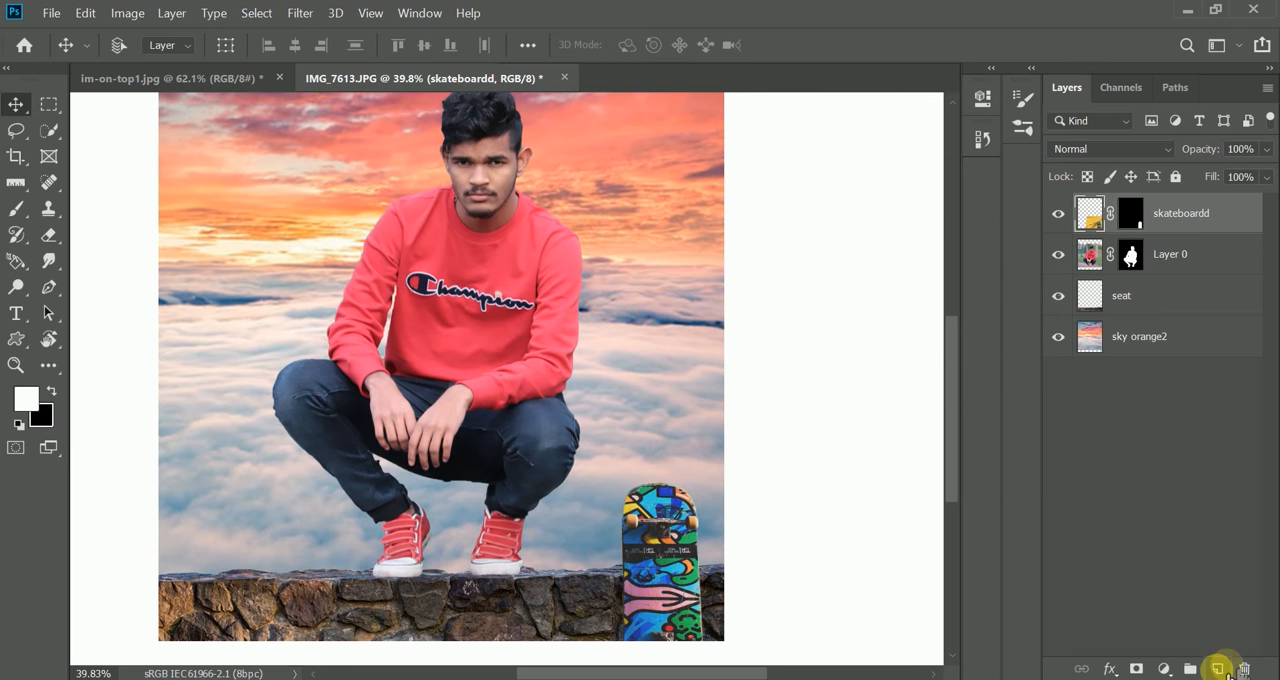
pyautogui.click(1217, 668)
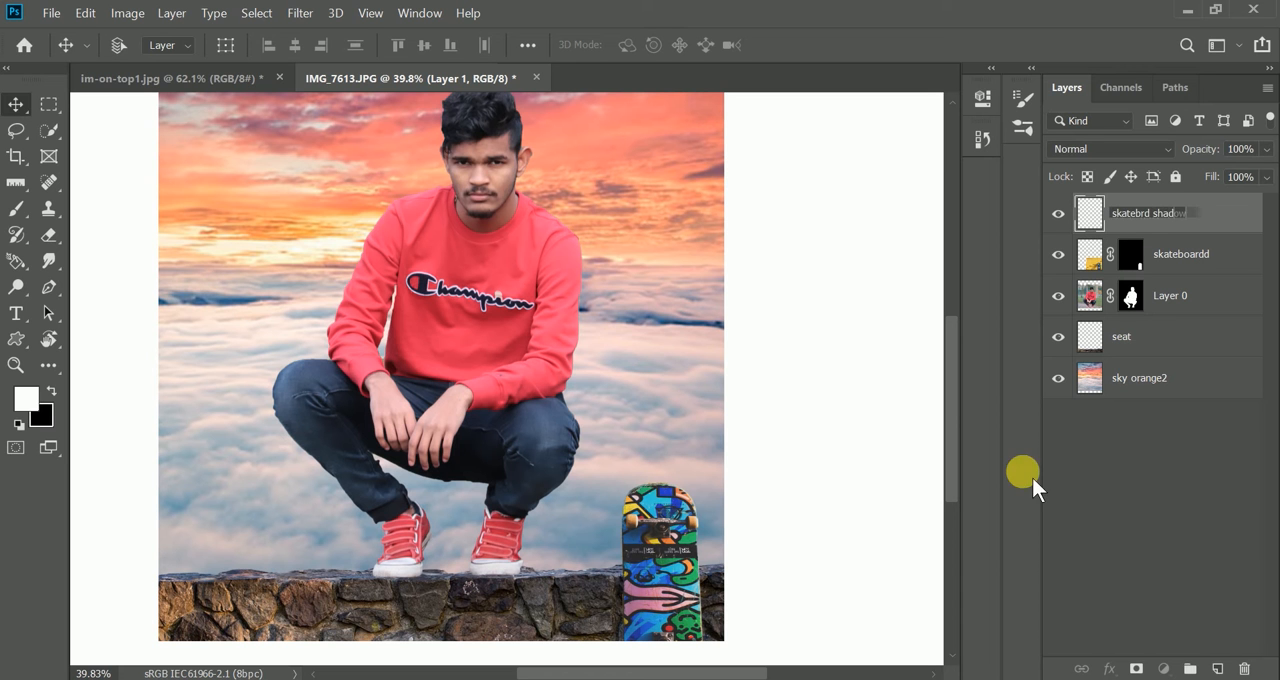
pyautogui.moveTo(1233, 235); pyautogui.dragTo(1094, 276)
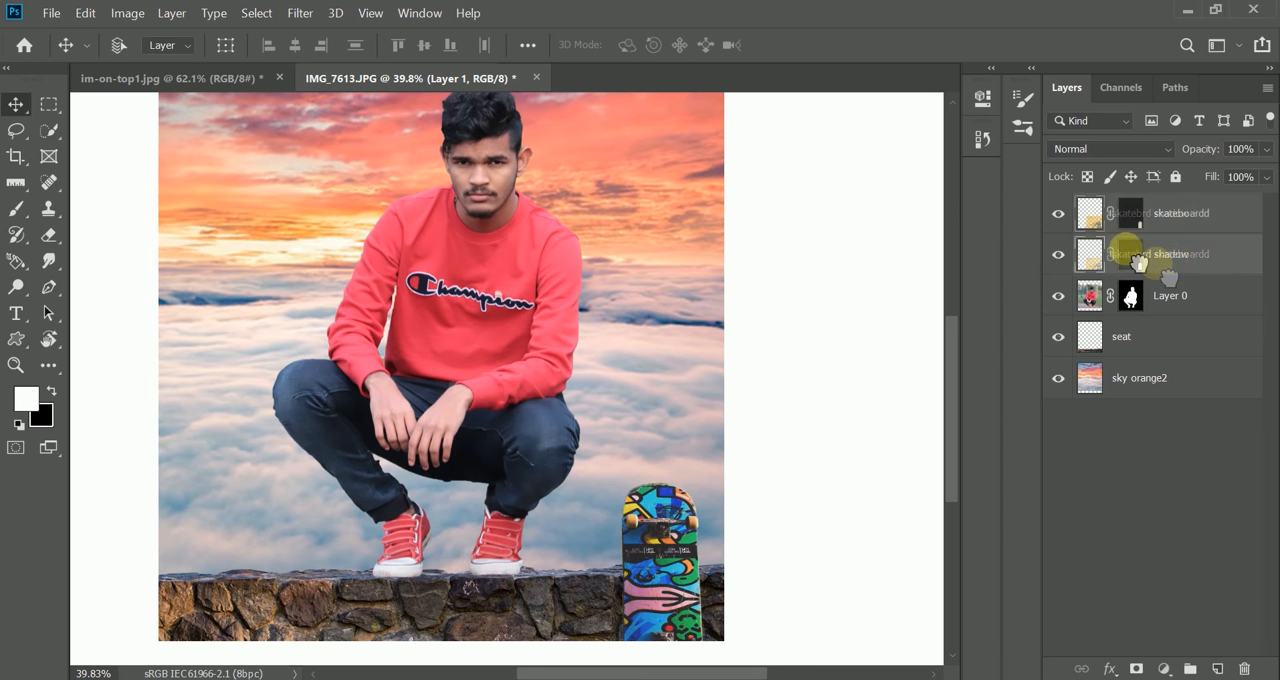
# - Paint the skateboard's shadow on the skatebrd shadow layer with a soft black 148 px brush and set the layer's opacity to 75%
pyautogui.click(30, 208)
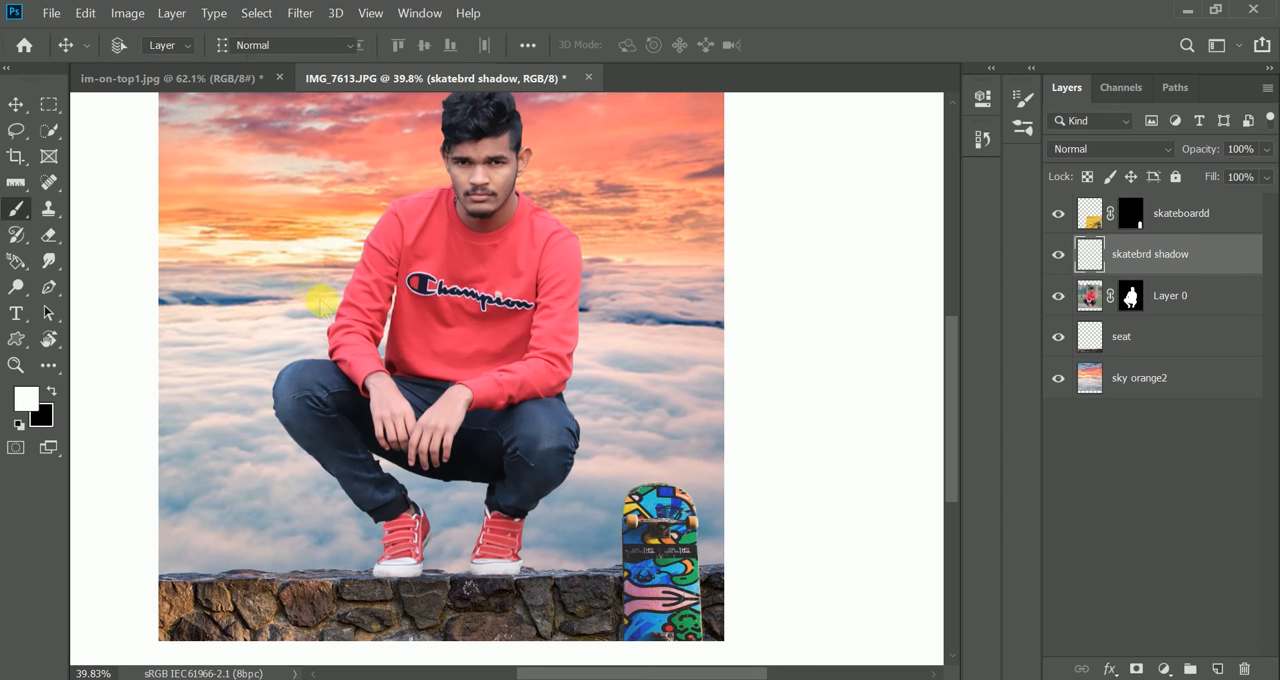
pyautogui.rightClick(457, 328)
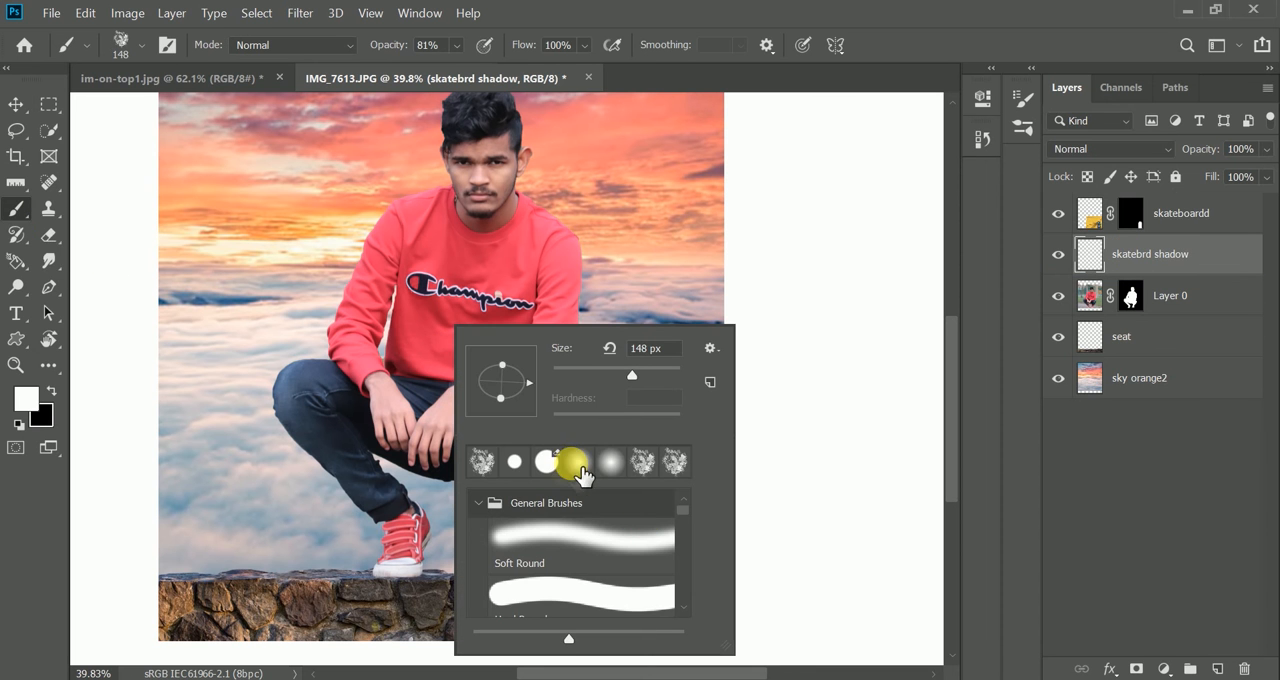
pyautogui.click(516, 460)
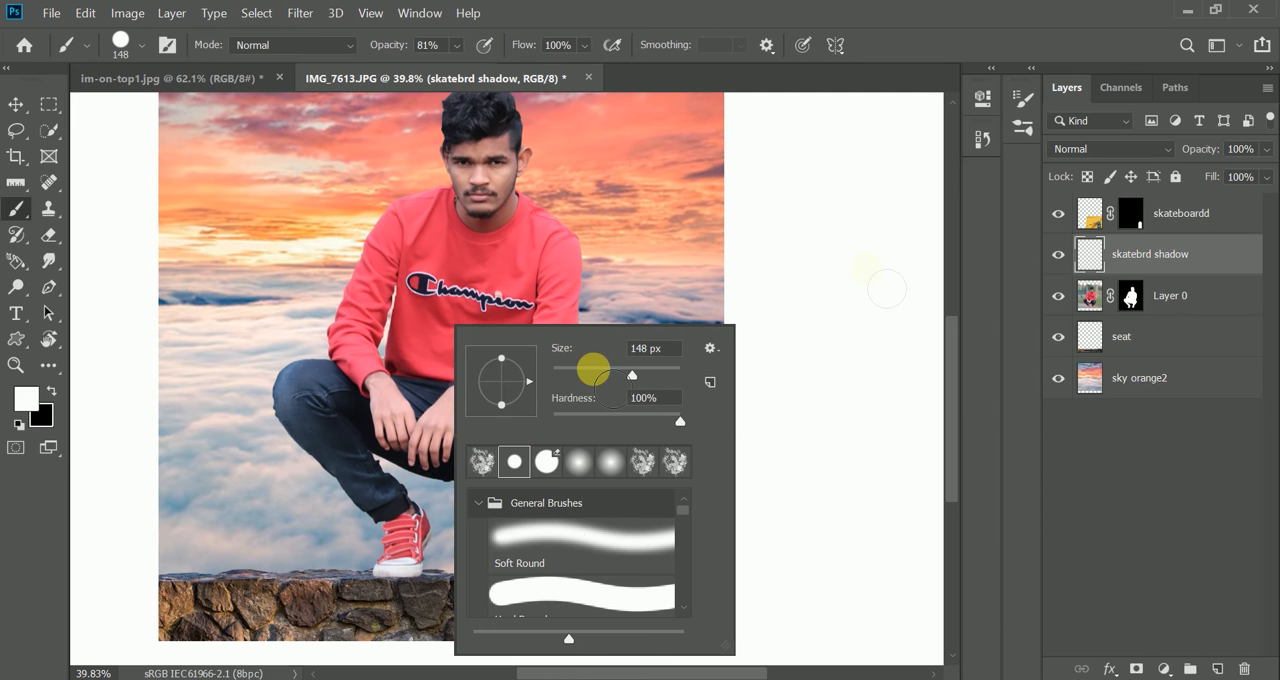
pyautogui.click(822, 262)
pyautogui.rightClick(527, 431)
pyautogui.click(89, 427)
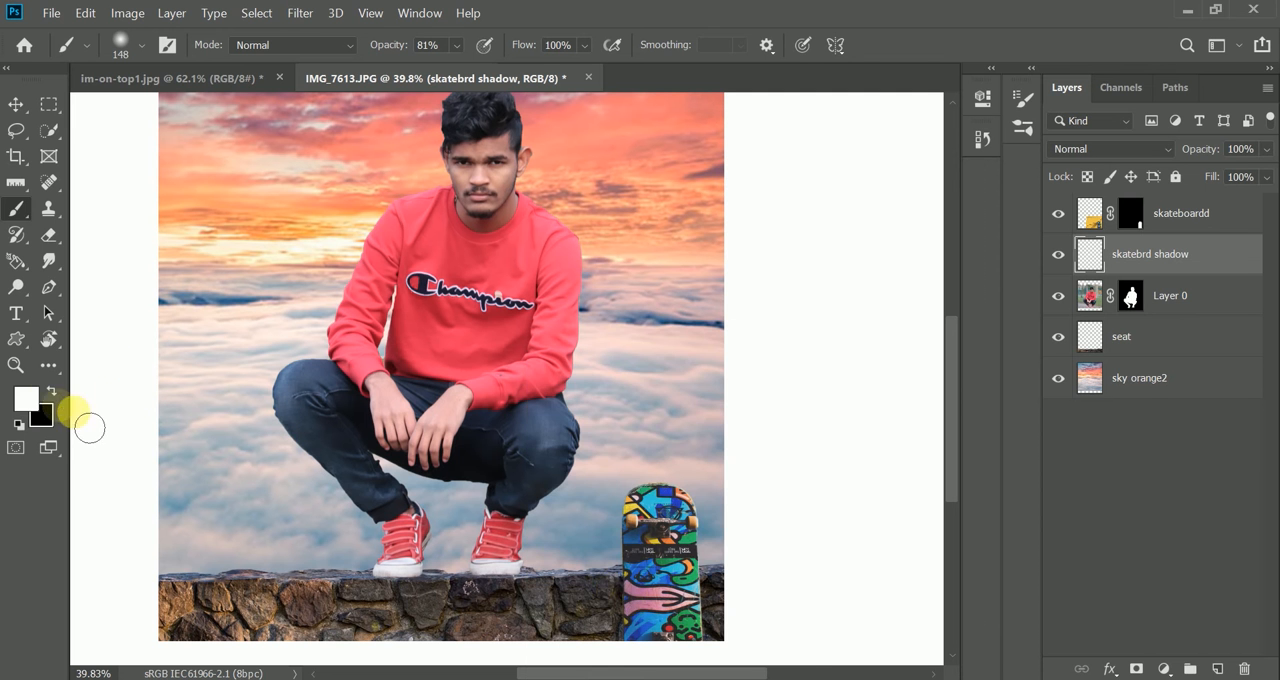
pyautogui.click(54, 391)
pyautogui.scroll(10, 625, 598)
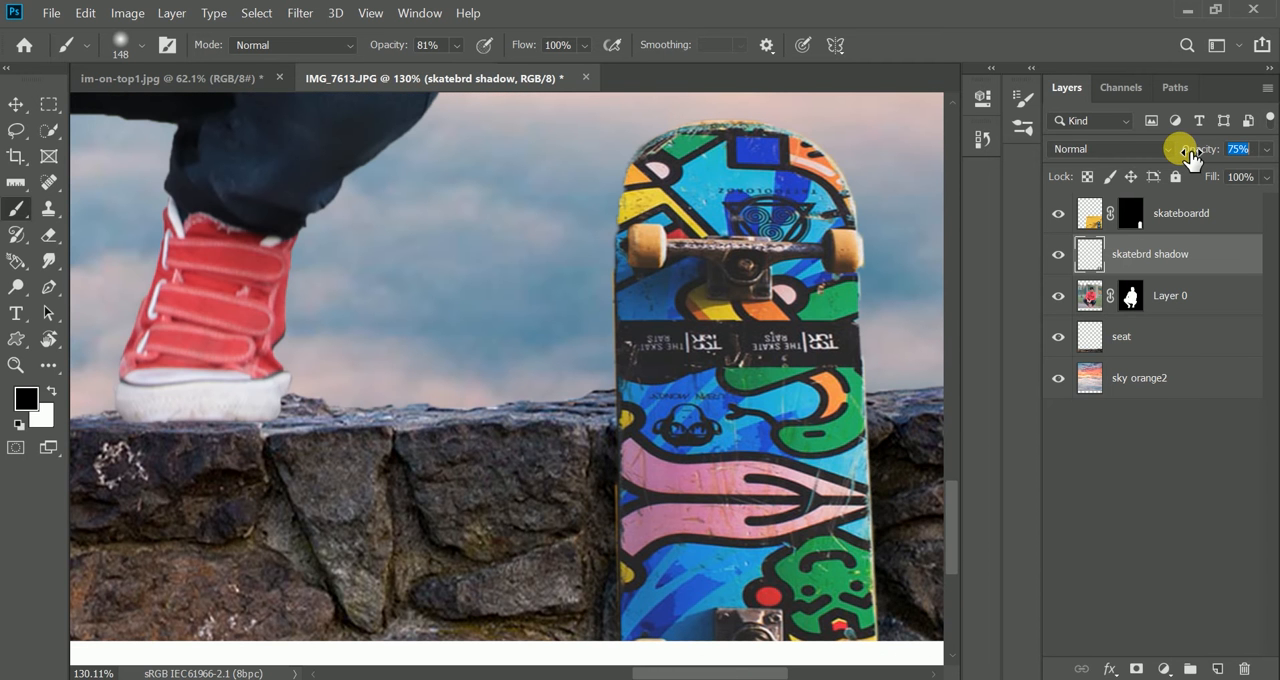
pyautogui.scroll(-5, 621, 298)
pyautogui.scroll(-3, 630, 289)
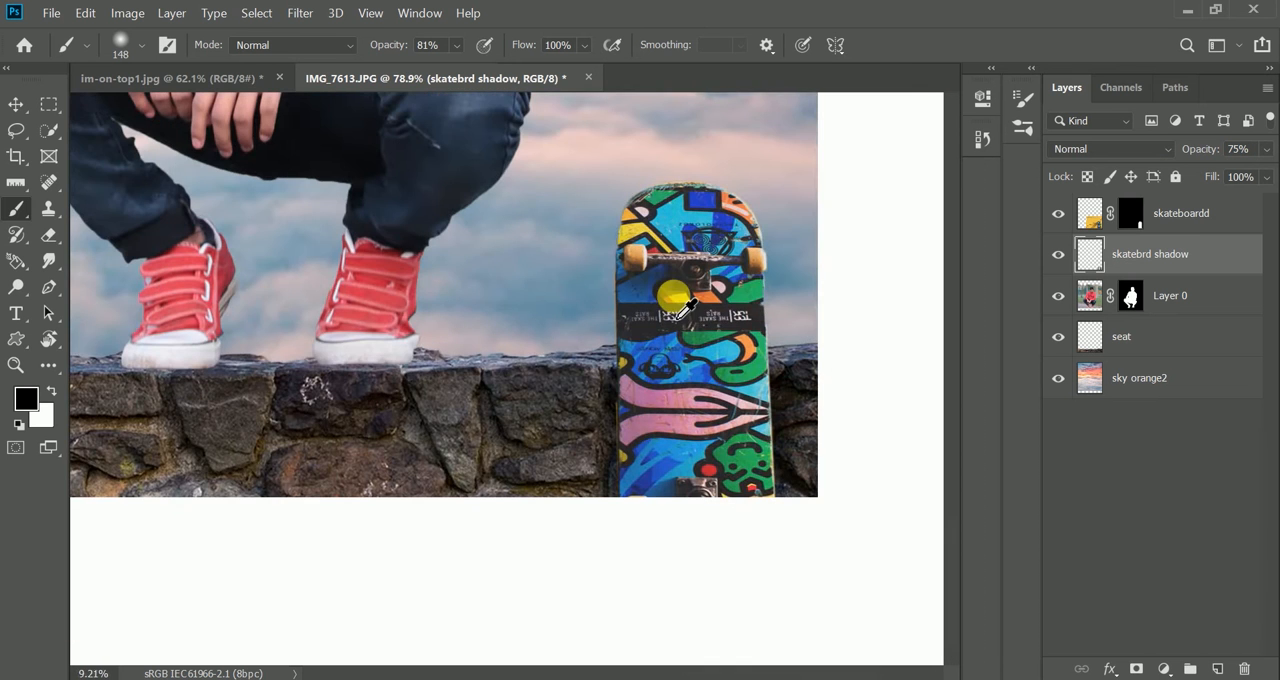
pyautogui.scroll(5, 651, 403)
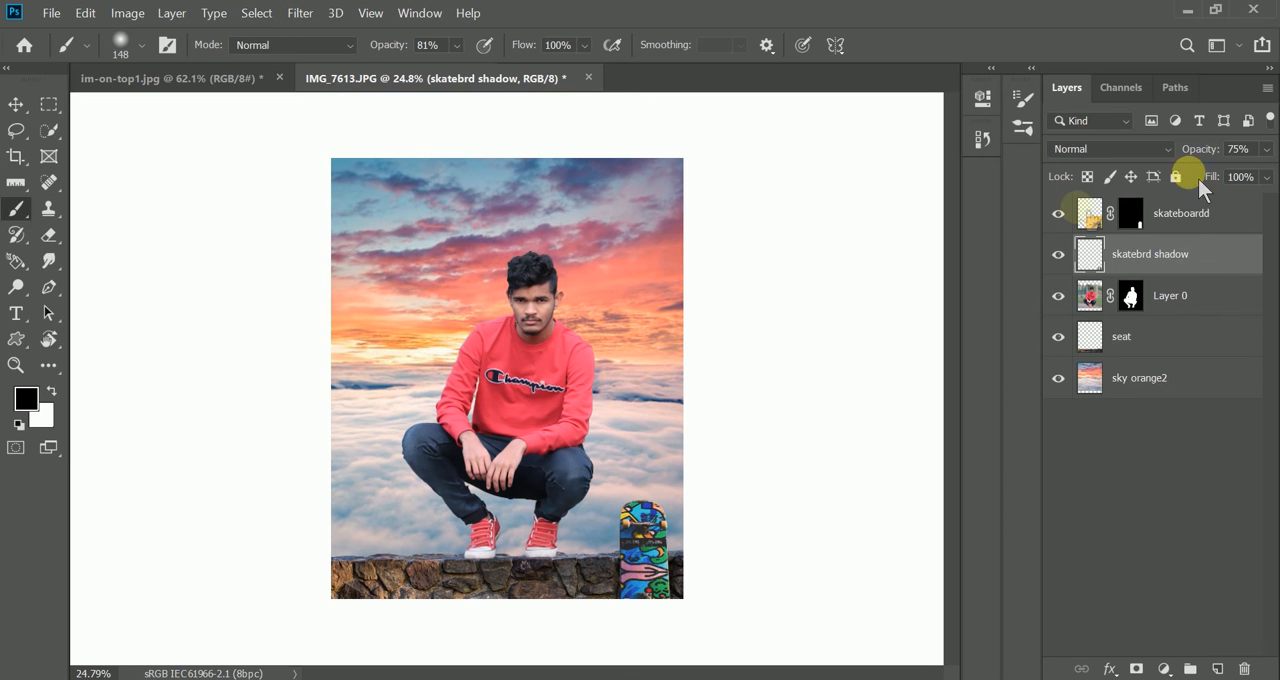
# - Add a new layer named "shadow" directly beneath Layer 0
pyautogui.click(1067, 265)
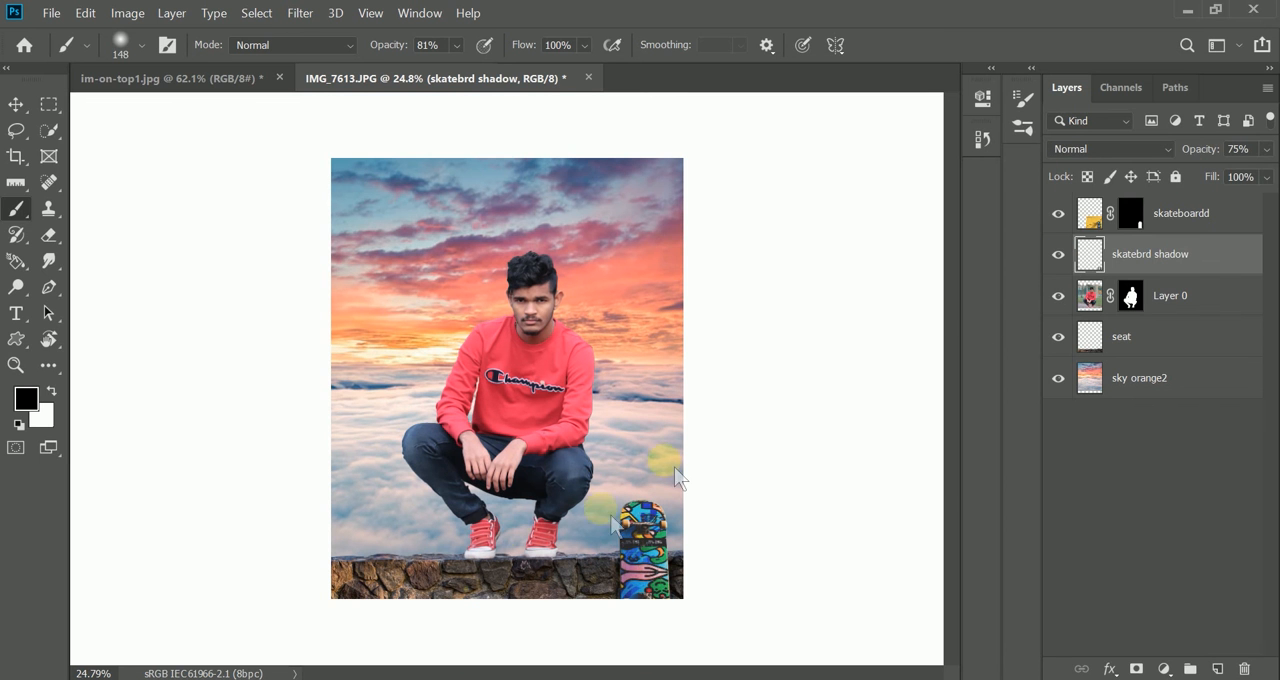
pyautogui.click(1160, 298)
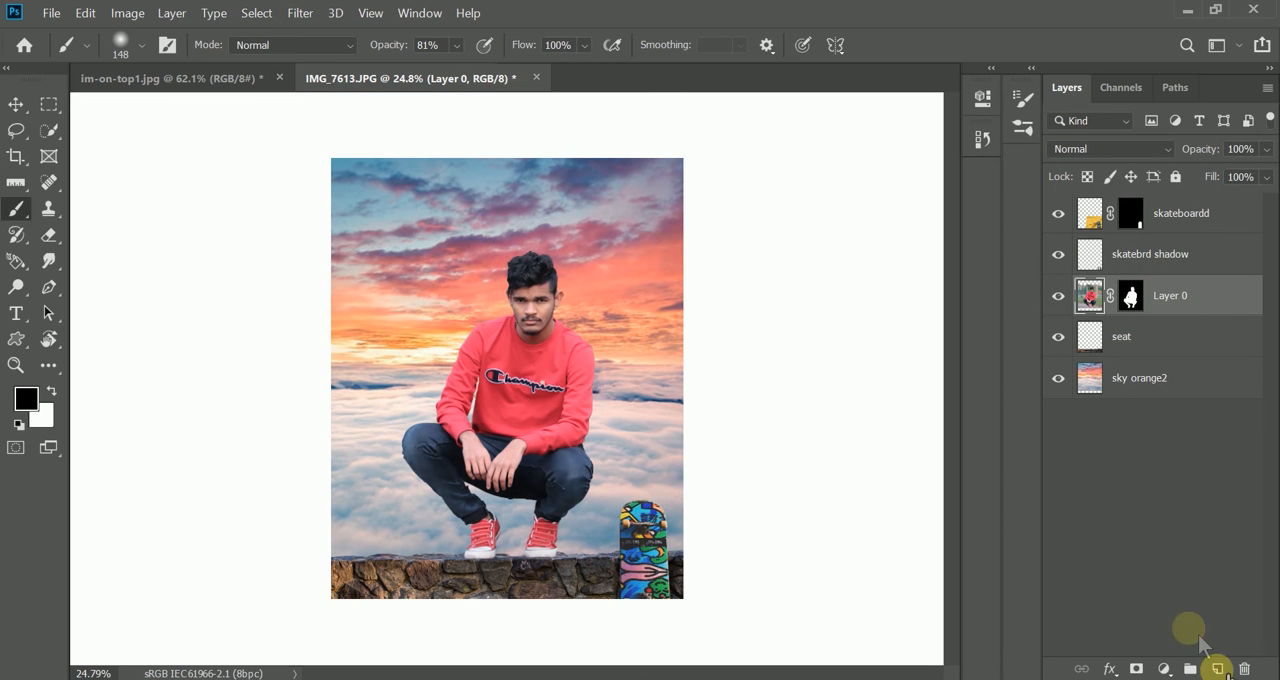
pyautogui.keyDown('ctrl'); pyautogui.click(1217, 668); pyautogui.keyUp('ctrl')
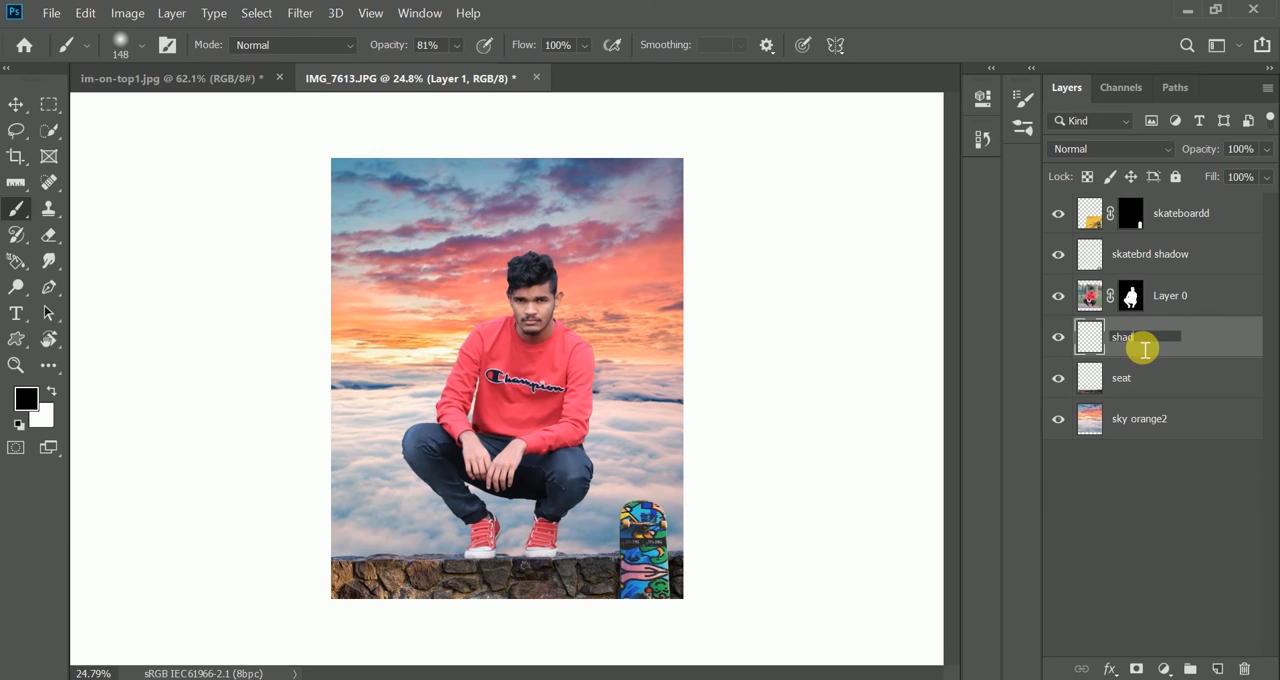
pyautogui.press('Return')
# - Paint contact shadows under both shoes with a soft black 65 px brush and set the shadow layer's opacity to 92%
pyautogui.scroll(5, 503, 547)
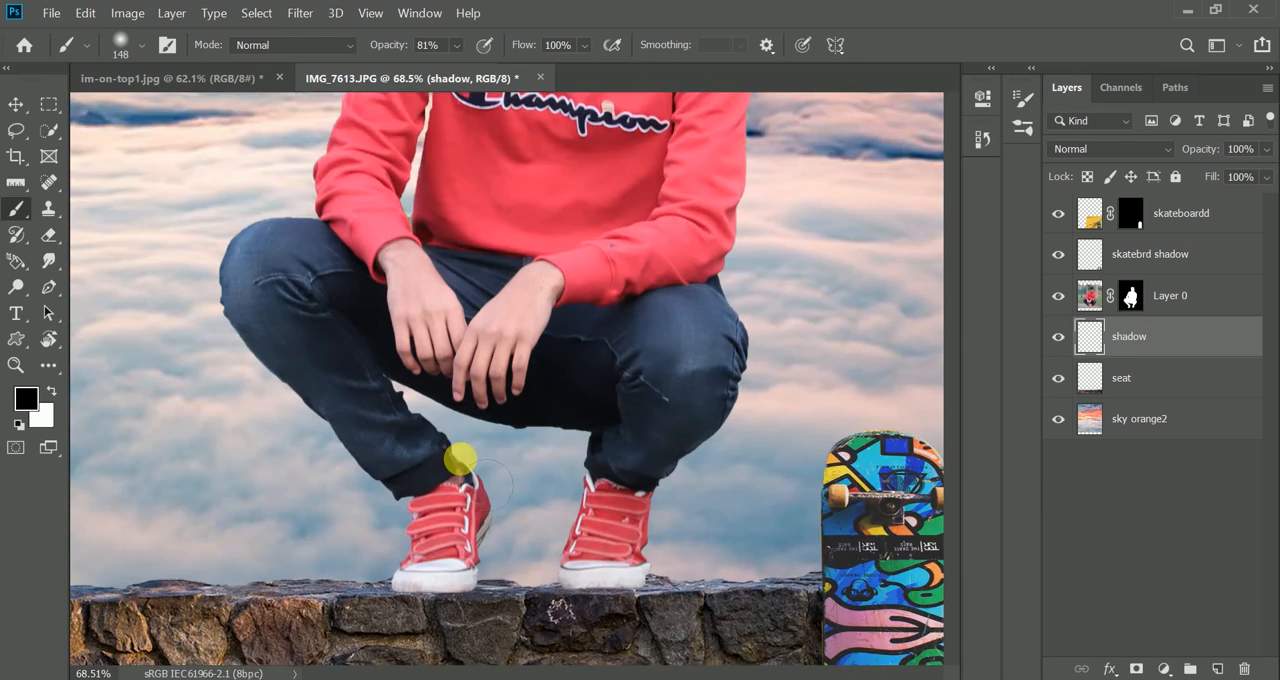
pyautogui.scroll(-3, 420, 430)
pyautogui.scroll(3, 421, 443)
pyautogui.moveTo(424, 583)
pyautogui.mouseDown()
pyautogui.moveTo(384, 585)
pyautogui.moveTo(406, 573)
pyautogui.mouseUp()
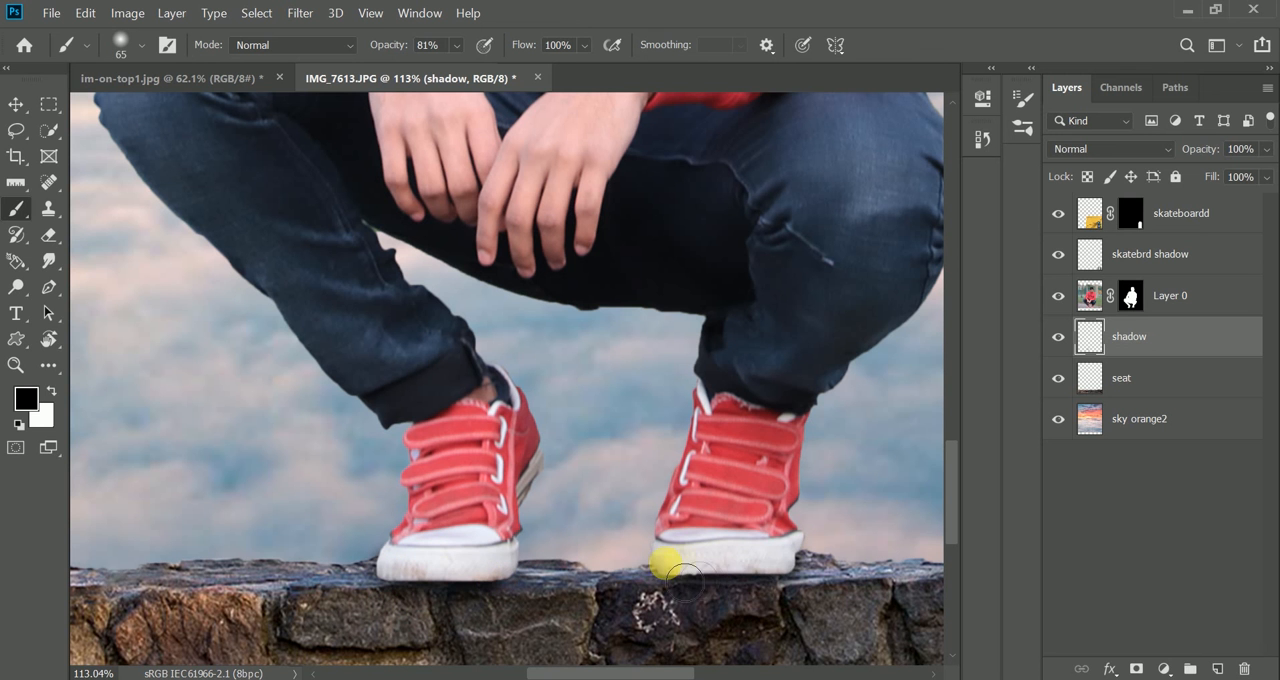
pyautogui.moveTo(1209, 148); pyautogui.dragTo(1180, 157)
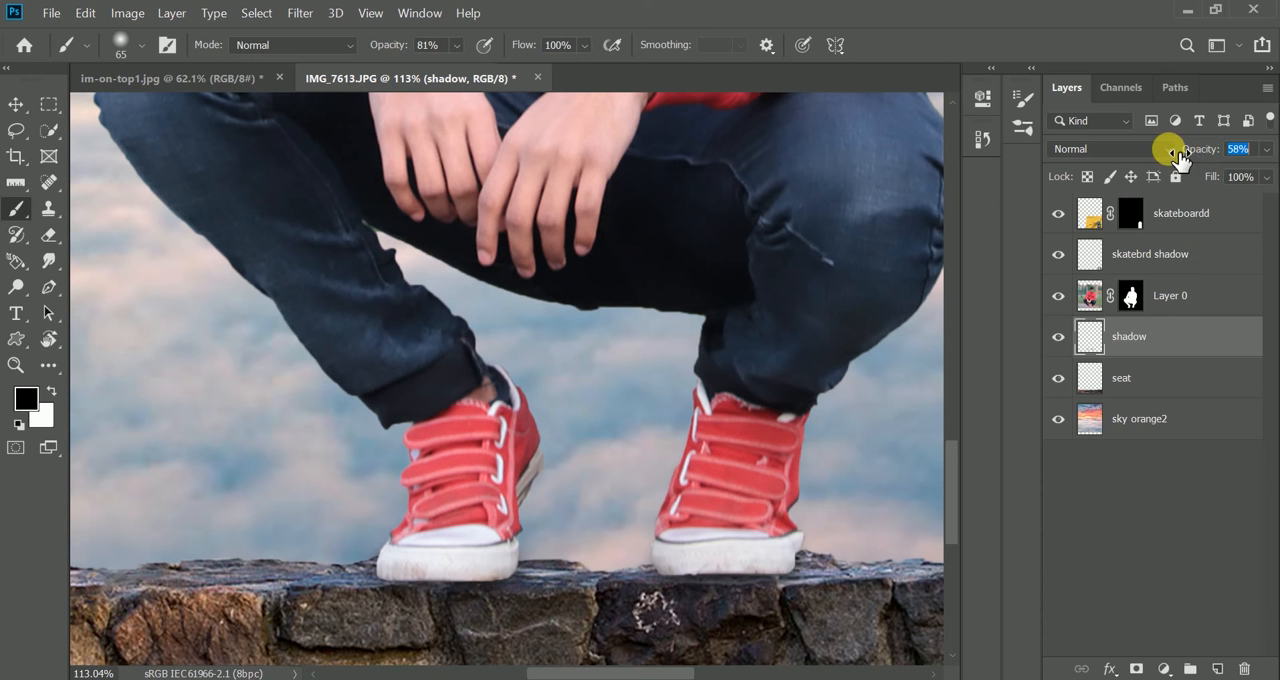
pyautogui.hotkey('ctrl', '0')
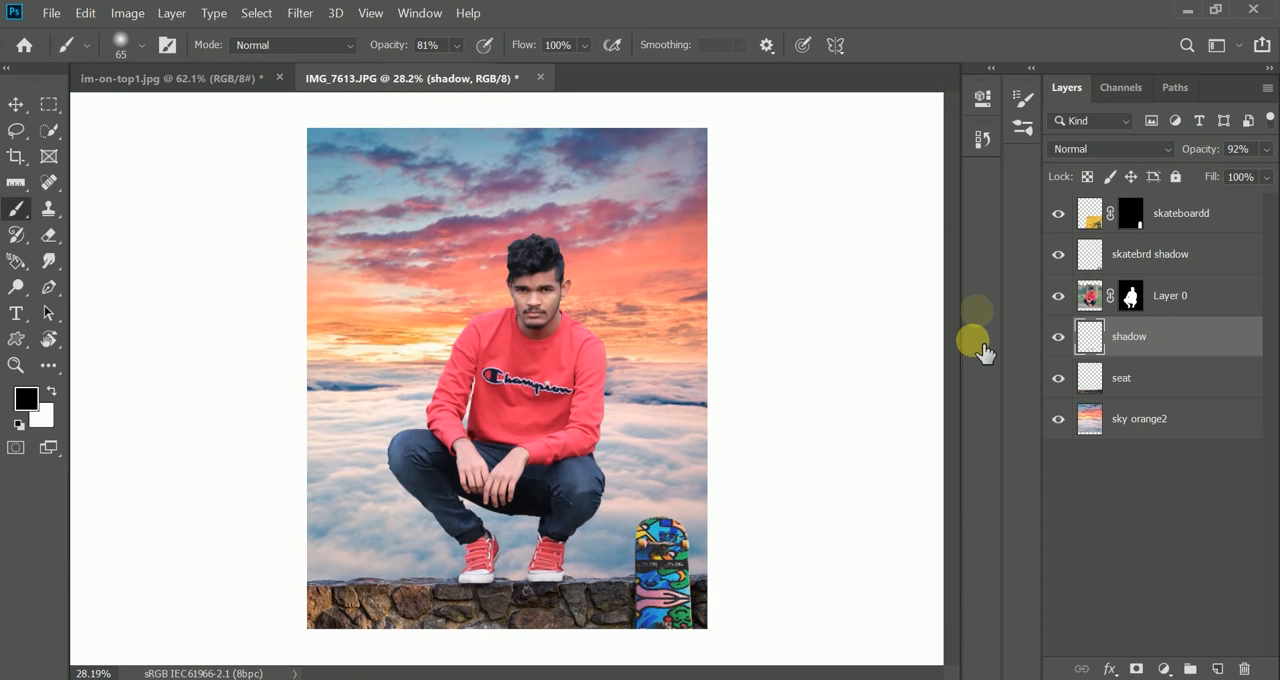
# - Add a new layer mask to Layer 0 and paint out the greenish fringe along the man's outer ear with a hard black 20 px brush
pyautogui.hotkey('alt', ']')
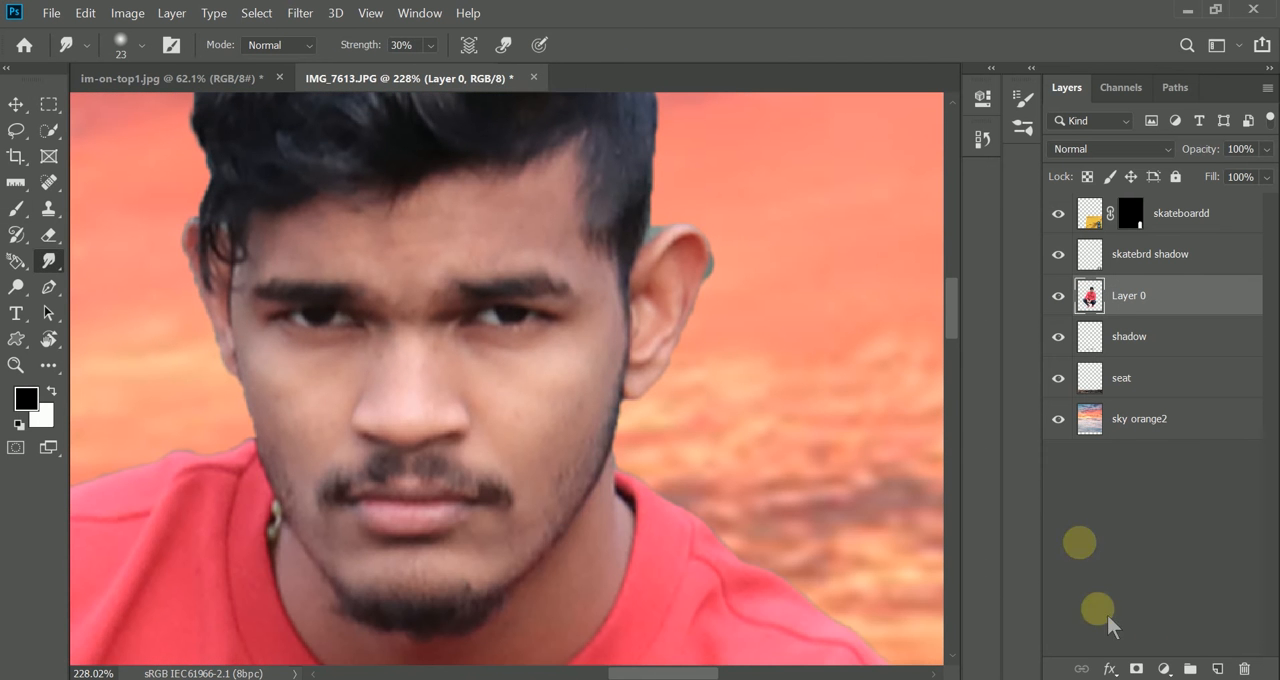
pyautogui.click(1136, 668)
pyautogui.click(16, 208)
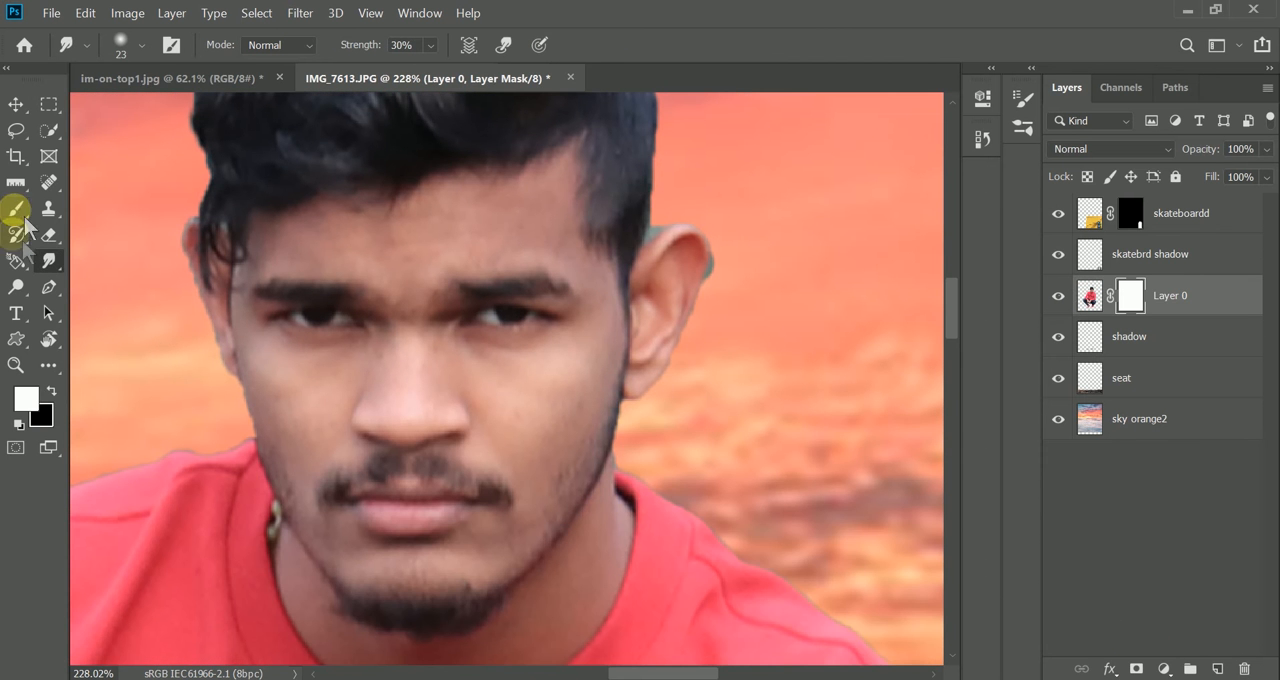
pyautogui.click(51, 391)
pyautogui.rightClick(662, 452)
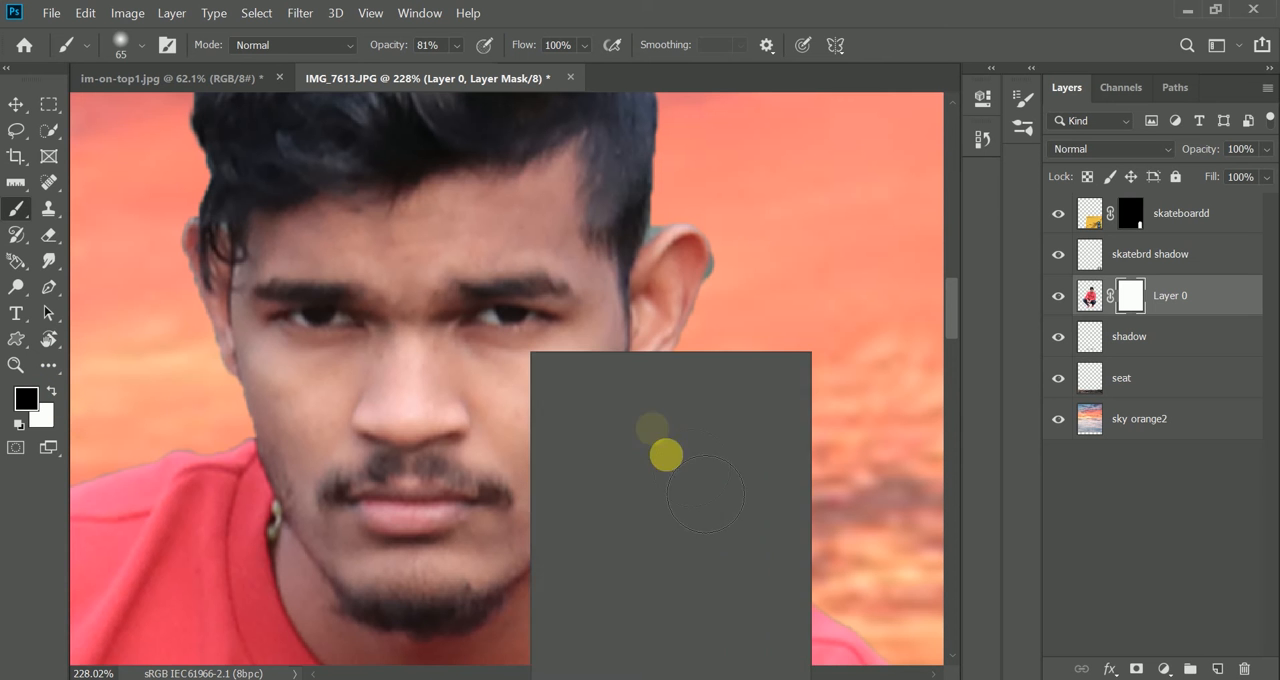
pyautogui.click(945, 58)
pyautogui.moveTo(738, 281); pyautogui.dragTo(692, 281)
pyautogui.scroll(3, 731, 310)
pyautogui.scroll(1, 722, 357)
pyautogui.scroll(-1, 732, 400)
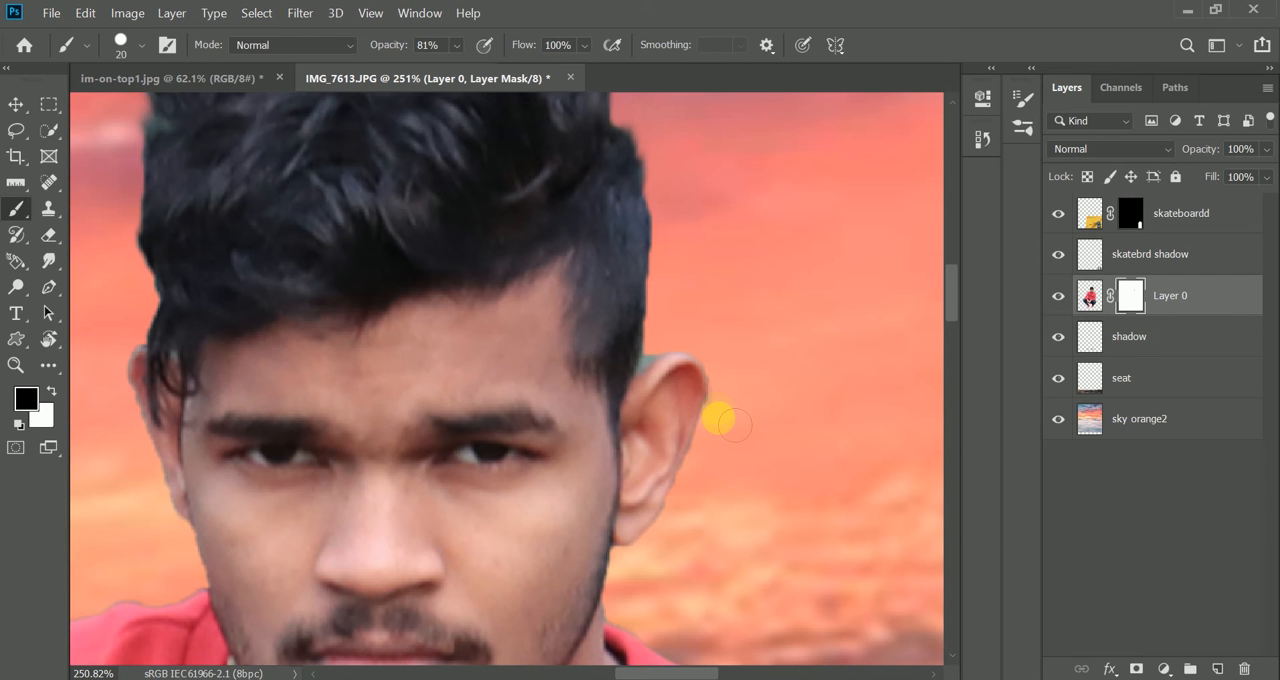
# - Mask out the leftover background between the hair and the top of the ear, using a brush as small as 4 px
pyautogui.moveTo(671, 323)
pyautogui.mouseDown()
pyautogui.moveTo(654, 331)
pyautogui.moveTo(654, 362)
pyautogui.mouseUp()
pyautogui.scroll(5, 654, 362)
pyautogui.scroll(-5, 649, 383)
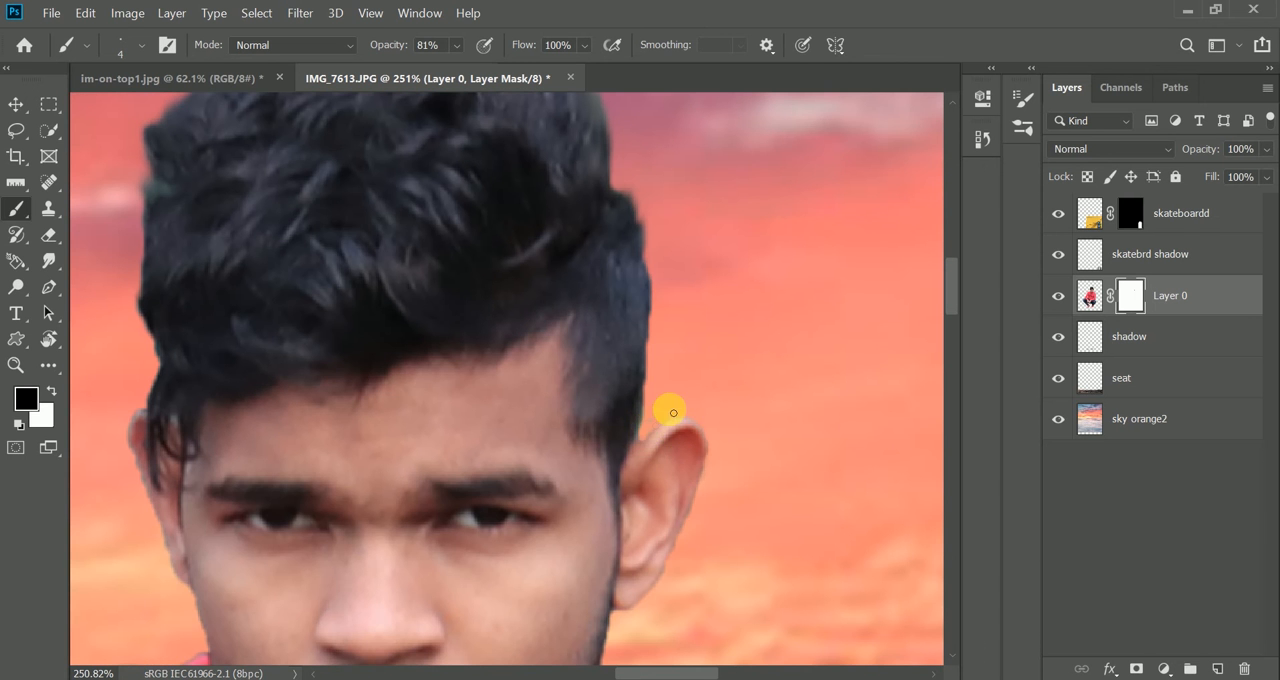
pyautogui.scroll(-5, 676, 411)
pyautogui.moveTo(684, 446); pyautogui.dragTo(645, 448)
# - Clean the mask along the sweater's shoulder and sleeve edges with the black brush at 15 px
pyautogui.scroll(8, 643, 466)
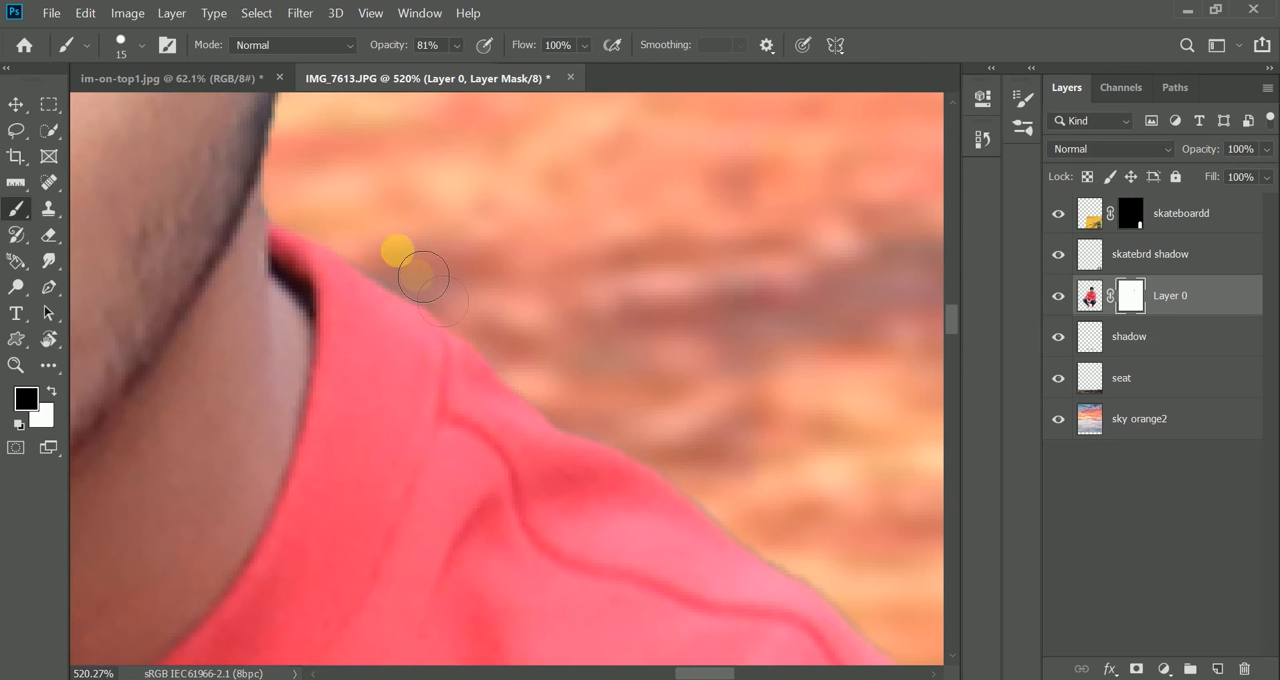
pyautogui.scroll(-5, 428, 283)
pyautogui.moveTo(486, 343); pyautogui.dragTo(134, 309)
pyautogui.scroll(-2, 322, 428)
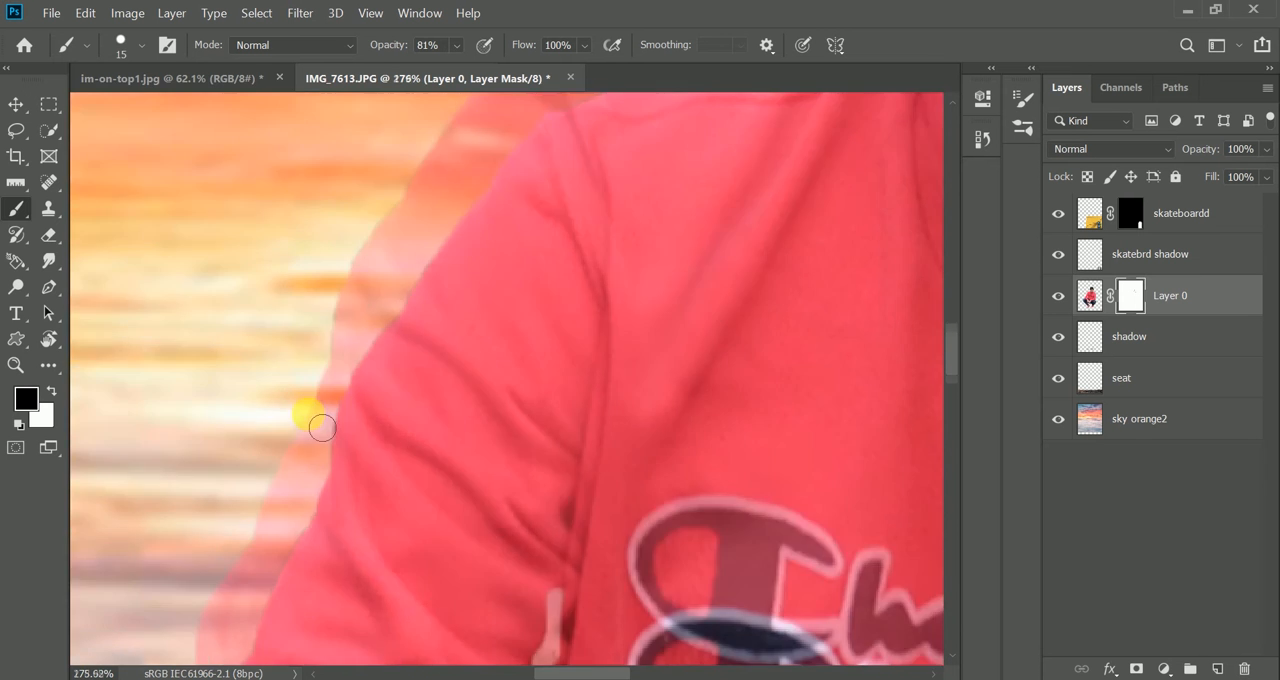
pyautogui.scroll(-4, 322, 428)
pyautogui.scroll(4, 405, 486)
# - Reduce the brush to 5 px and mask out the light fringe in the gap between the arm and the torso
pyautogui.press('[')
pyautogui.press('[')
pyautogui.press('[')
pyautogui.press('[')
pyautogui.scroll(-2, 417, 331)
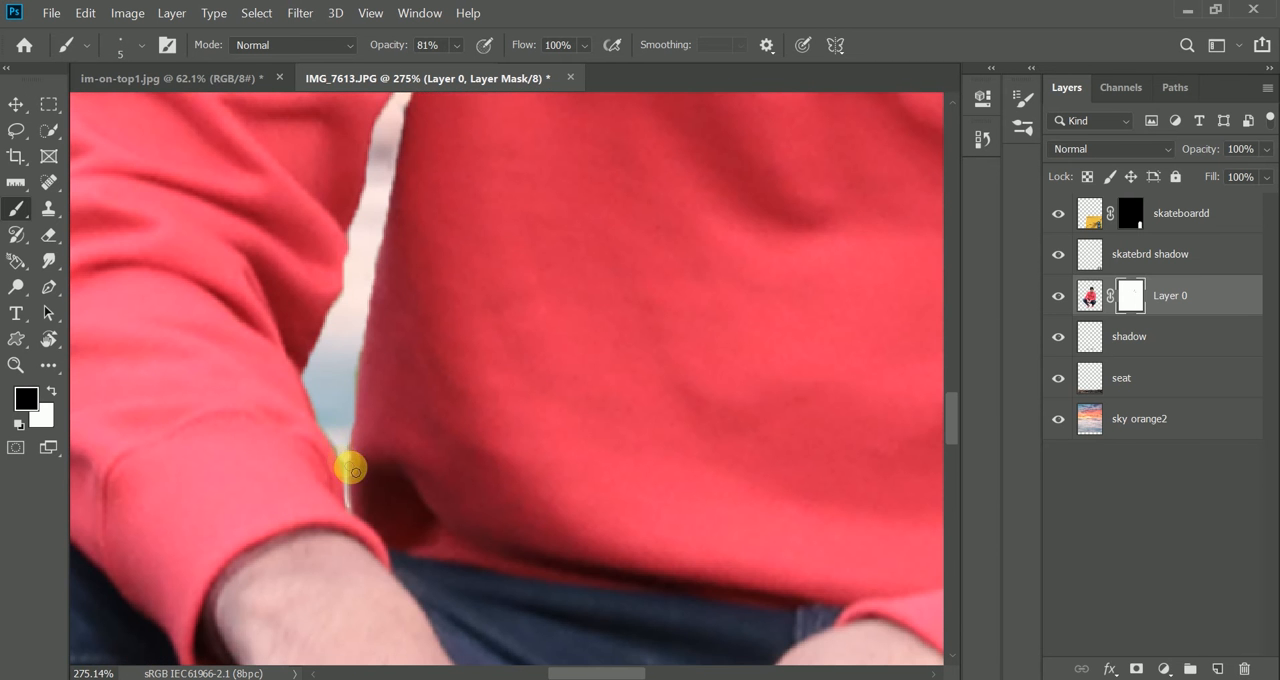
pyautogui.scroll(-6, 677, 451)
# - Mask out the remaining fringe around the gap between the legs, below the man's hands
pyautogui.scroll(8, 498, 553)
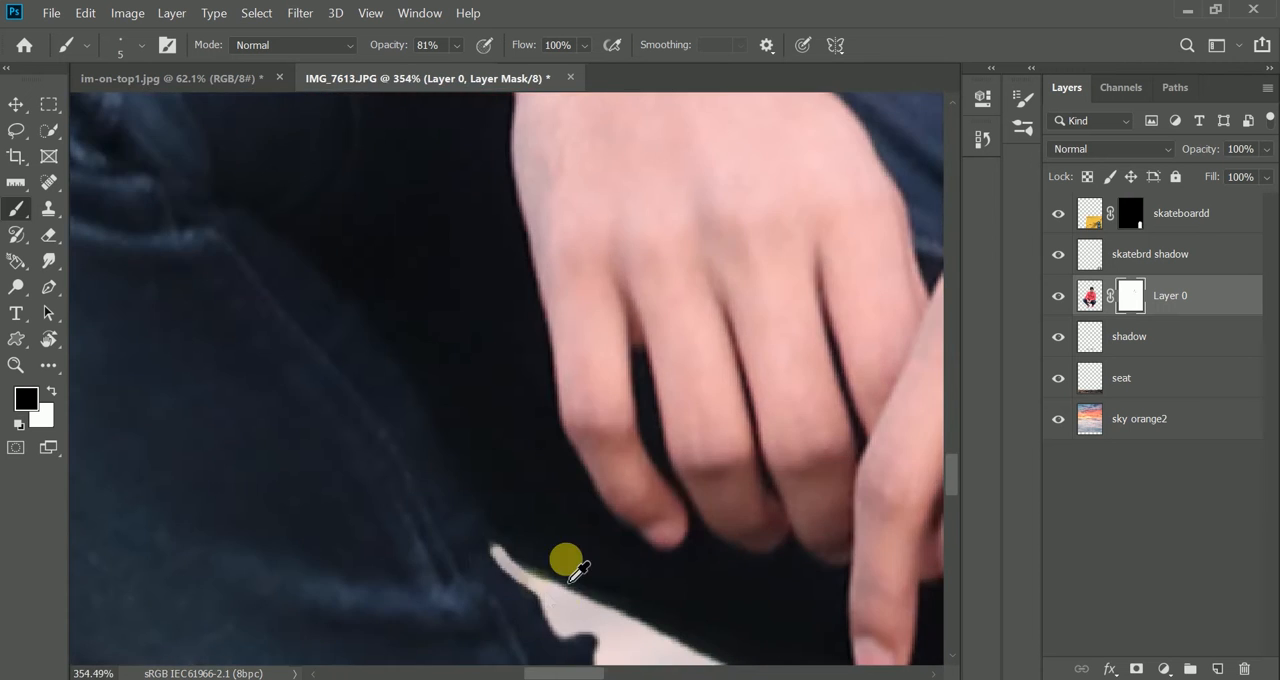
pyautogui.scroll(-6, 570, 583)
pyautogui.moveTo(570, 583); pyautogui.dragTo(229, 606)
pyautogui.scroll(8, 454, 437)
pyautogui.moveTo(417, 217)
pyautogui.mouseDown()
pyautogui.moveTo(489, 217)
pyautogui.moveTo(481, 241)
pyautogui.moveTo(517, 339)
pyautogui.moveTo(526, 470)
pyautogui.mouseUp()
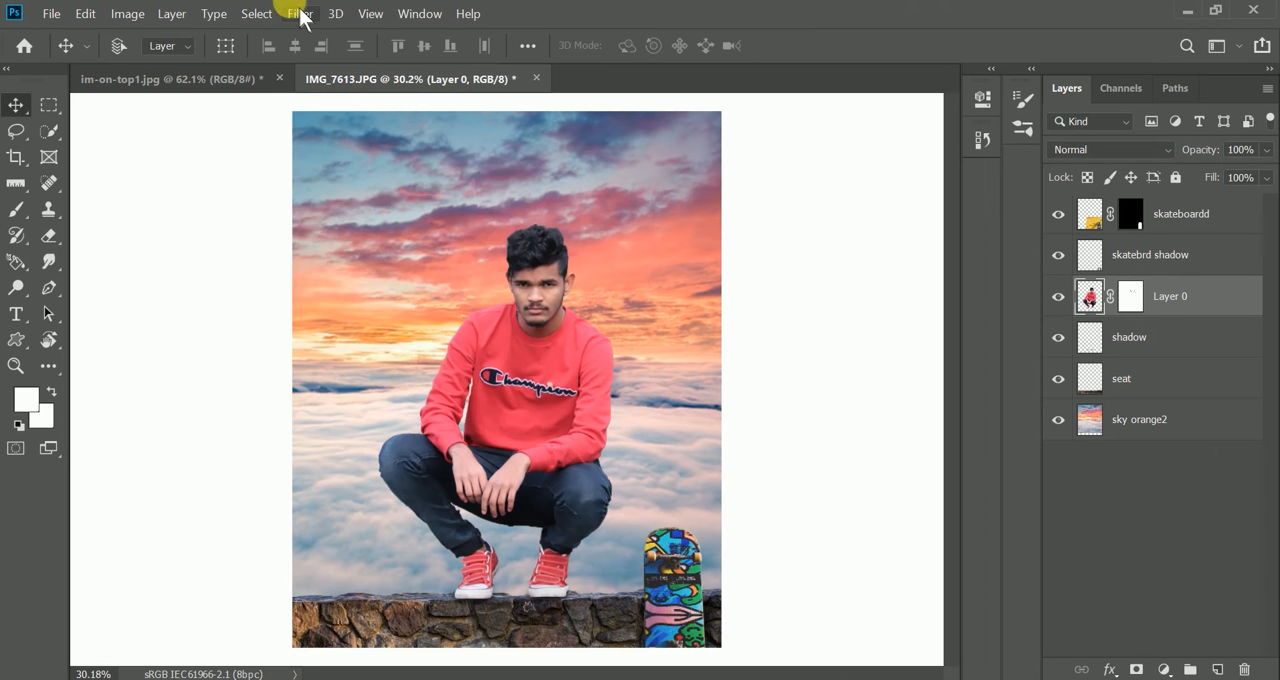
# - Sharpen the man's image on Layer 0 with the Sharpen Edges filter, followed by a second sharpening pass
pyautogui.click(300, 13)
pyautogui.moveTo(520, 336)
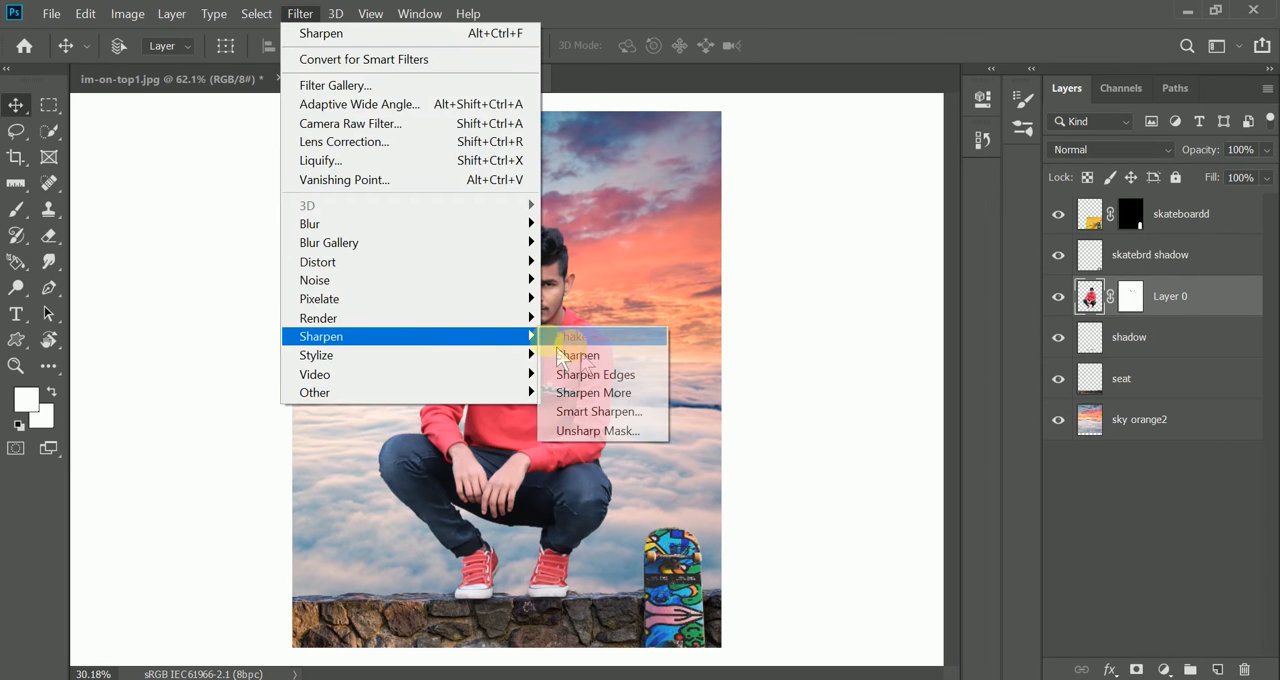
pyautogui.click(580, 384)
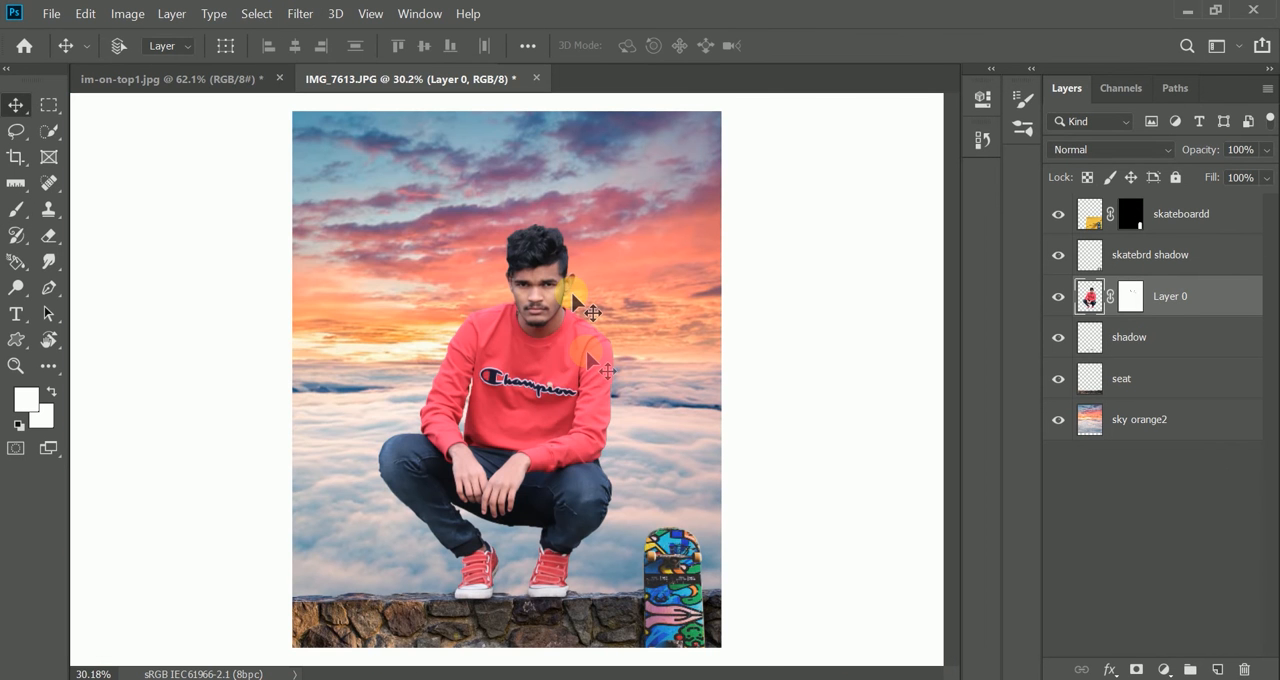
pyautogui.scroll(4, 590, 310)
pyautogui.click(303, 13)
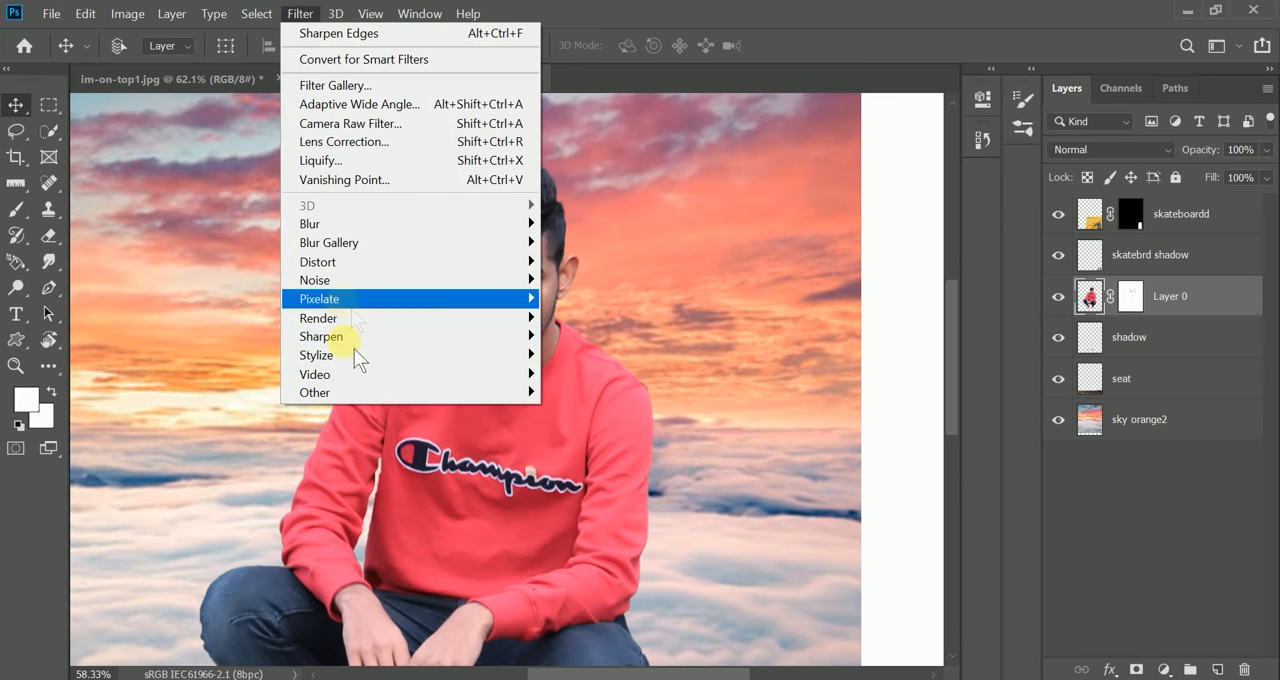
pyautogui.moveTo(354, 336)
pyautogui.click(548, 368)
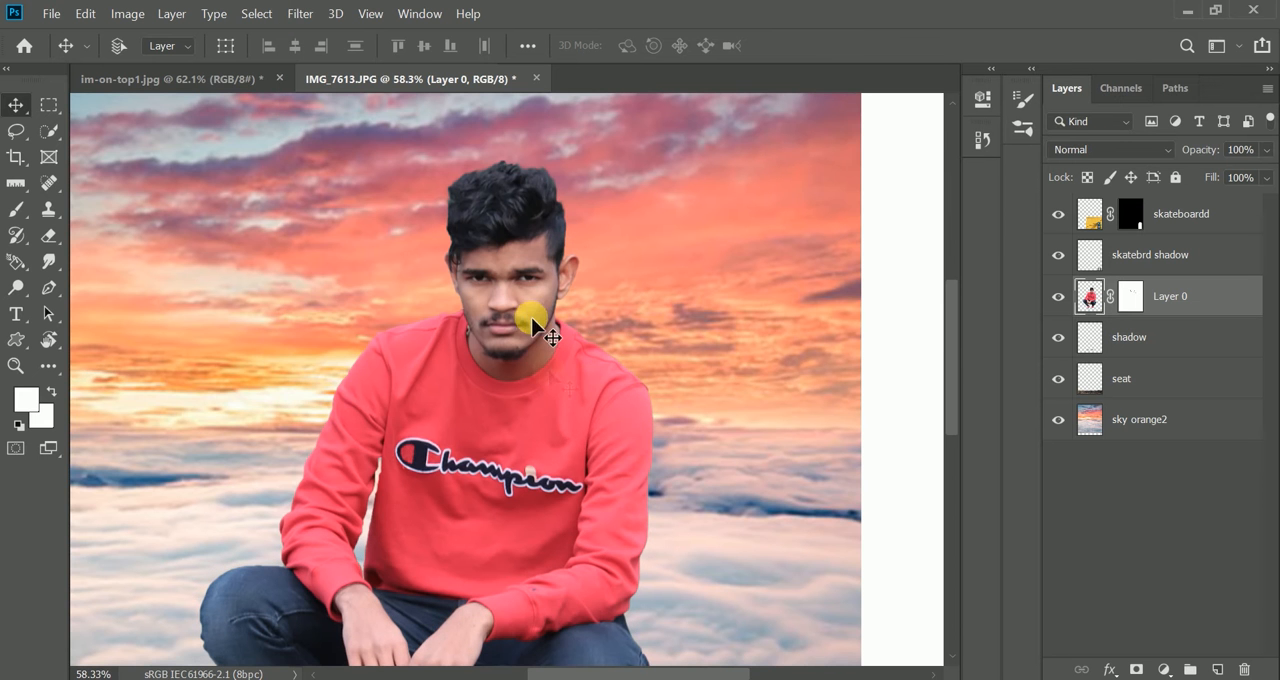
# - Smooth the skin on the man's cheek with the Mixer Brush at Wet 8%, Load 71%, Mix 15% and Flow 26%, enlarging the brush to 40 px
pyautogui.scroll(3, 531, 317)
pyautogui.scroll(-5, 527, 313)
pyautogui.scroll(2, 531, 305)
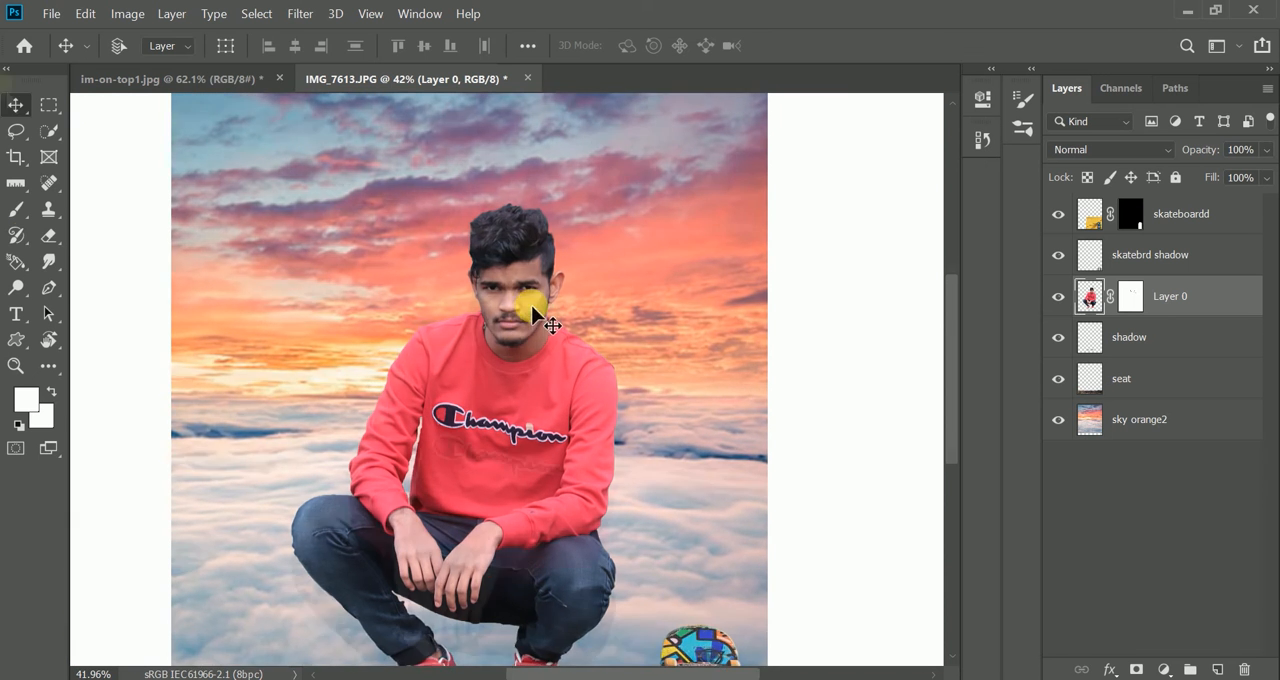
pyautogui.scroll(1, 531, 305)
pyautogui.rightClick(18, 211)
pyautogui.click(74, 266)
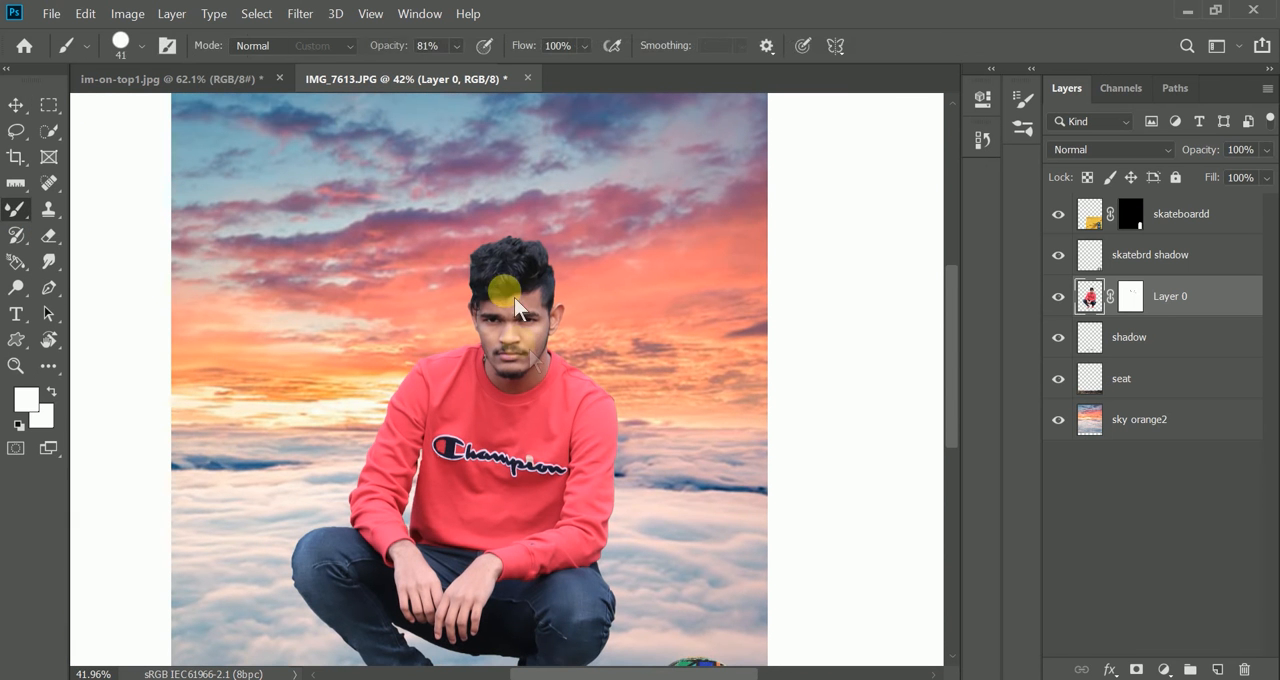
pyautogui.scroll(6, 537, 365)
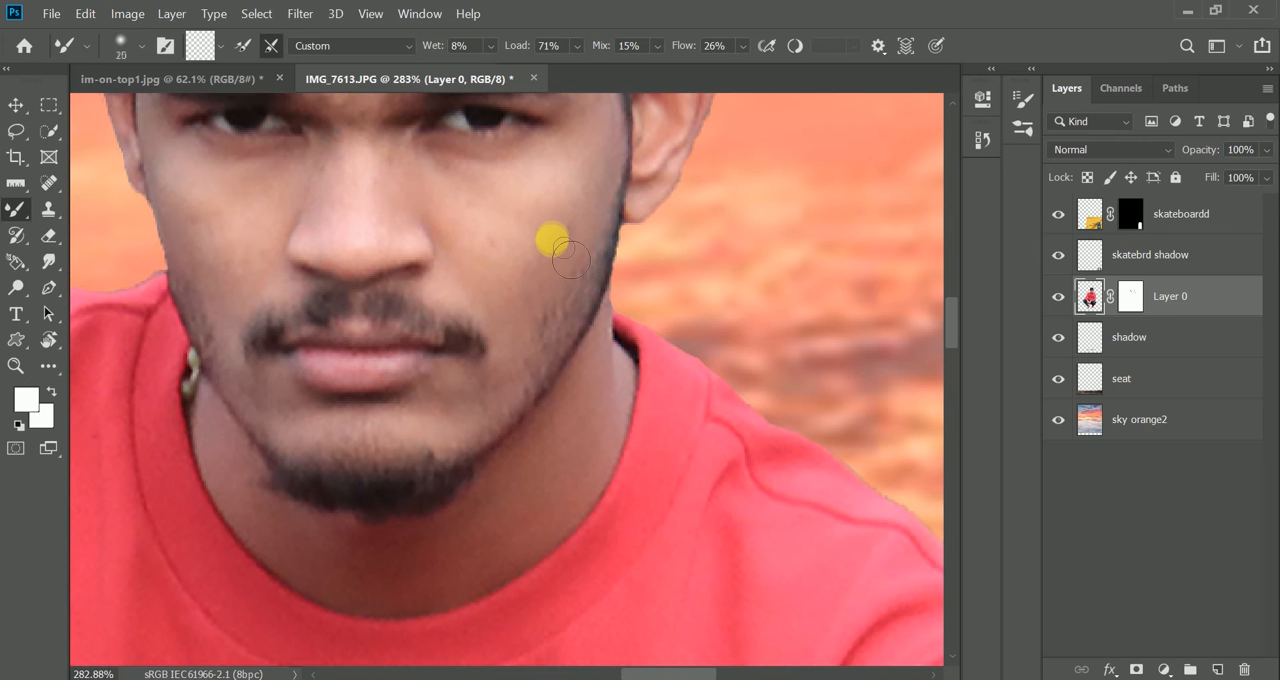
pyautogui.press(']')
pyautogui.press(']')
pyautogui.press(']')
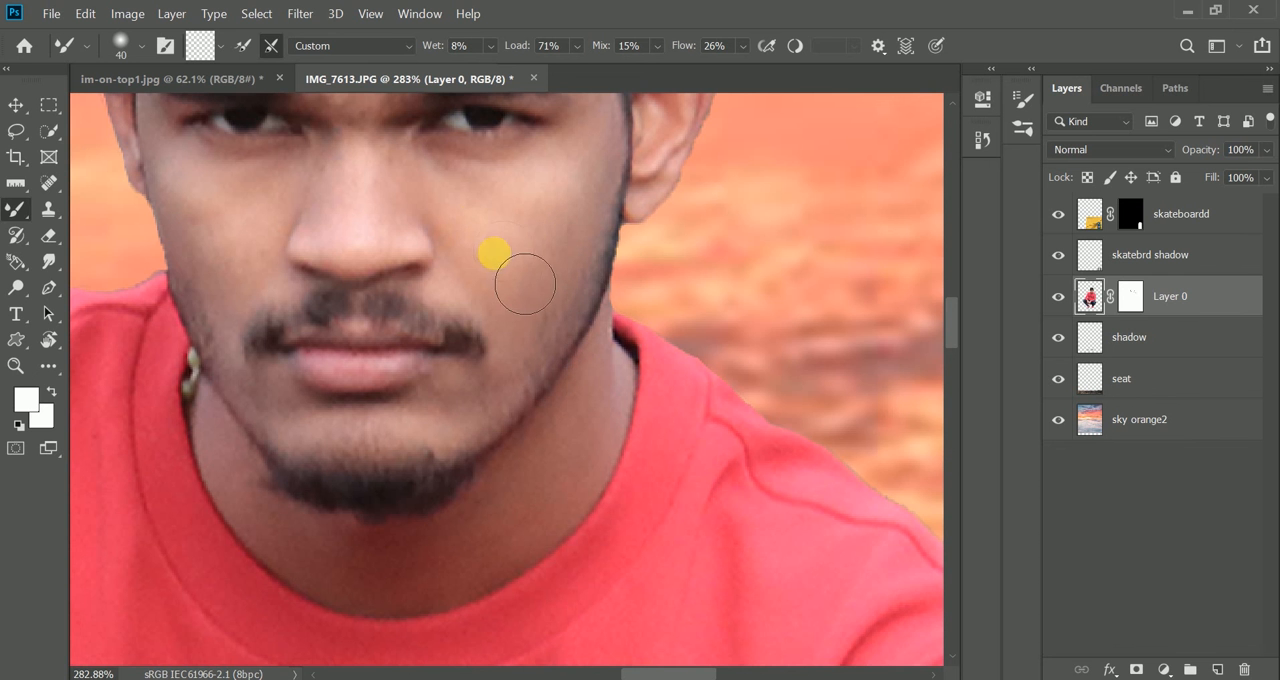
# - Reduce the Mixer Brush to 25 px and smooth the skin on the man's jaw, forehead and neck
pyautogui.press('[')
pyautogui.press('[')
pyautogui.press('[')
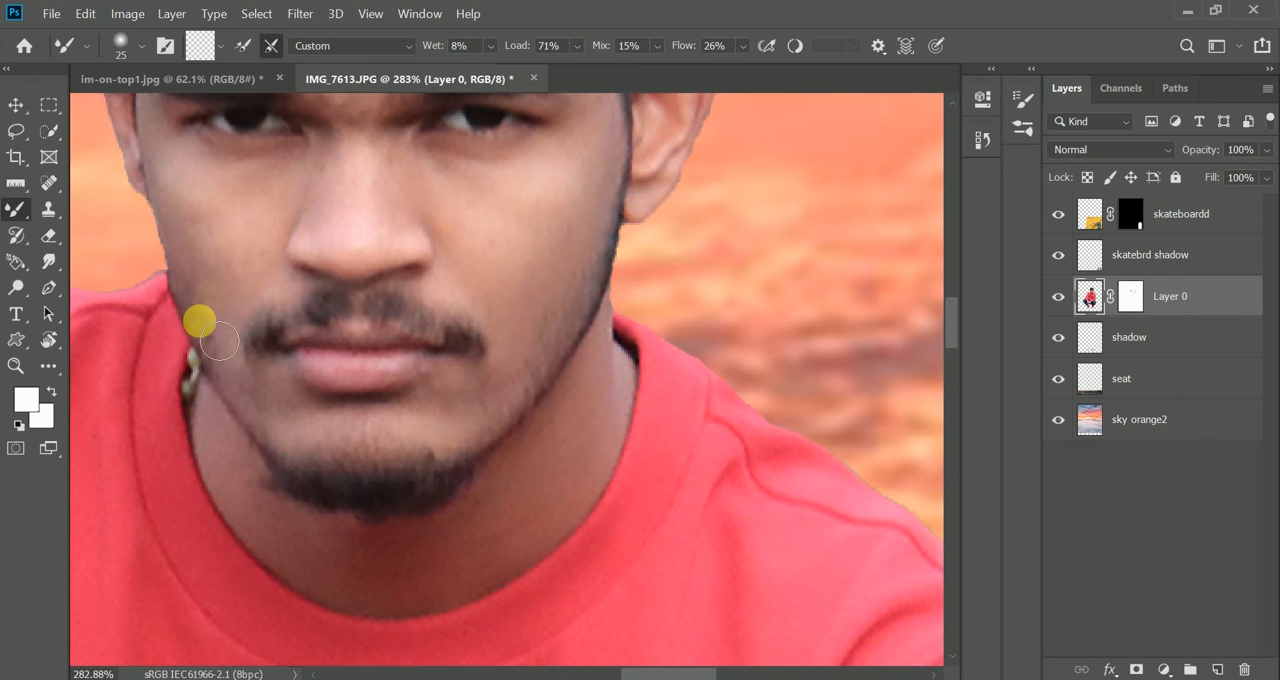
pyautogui.scroll(5, 340, 373)
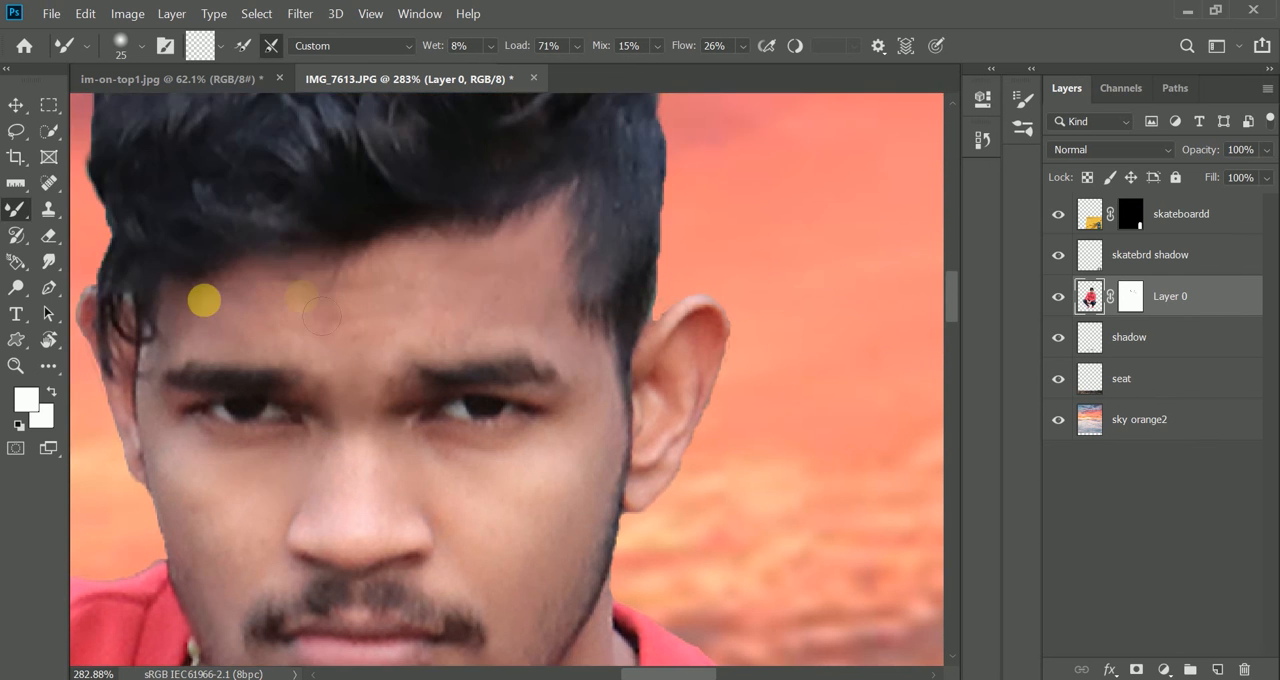
pyautogui.scroll(-5, 566, 455)
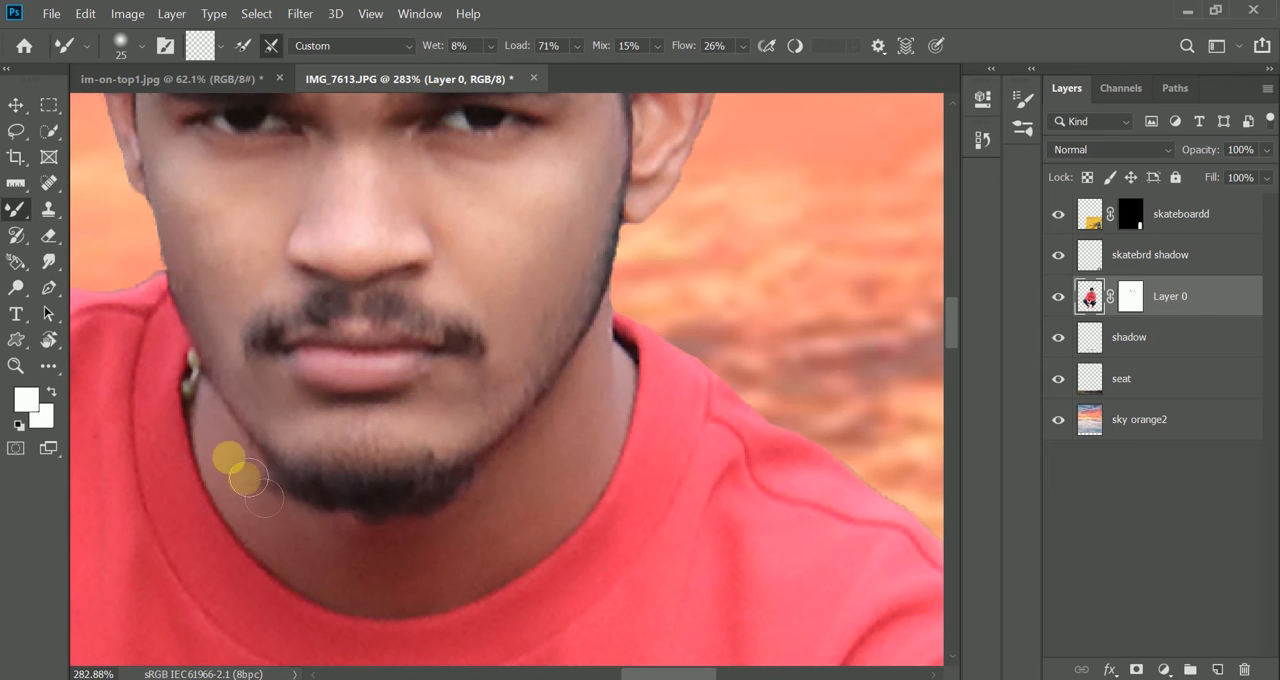
pyautogui.keyDown('alt'); pyautogui.scroll(-10, 486, 514); pyautogui.keyUp('alt')
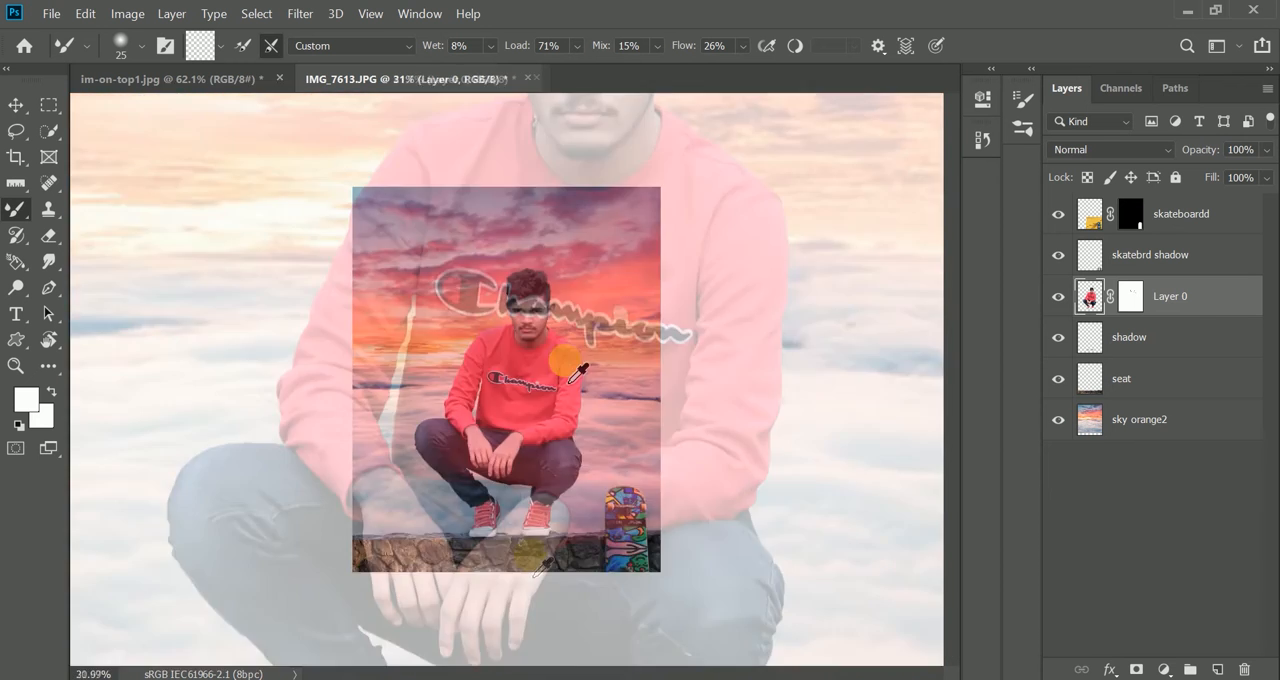
# - Repair the light hole above the shirt's Champion lettering on Layer 0 with the Clone Stamp at 22 px, undoing the stroke made on the mask
pyautogui.keyDown('alt'); pyautogui.scroll(10, 567, 370); pyautogui.keyUp('alt')
pyautogui.click(1128, 305)
pyautogui.press('s')
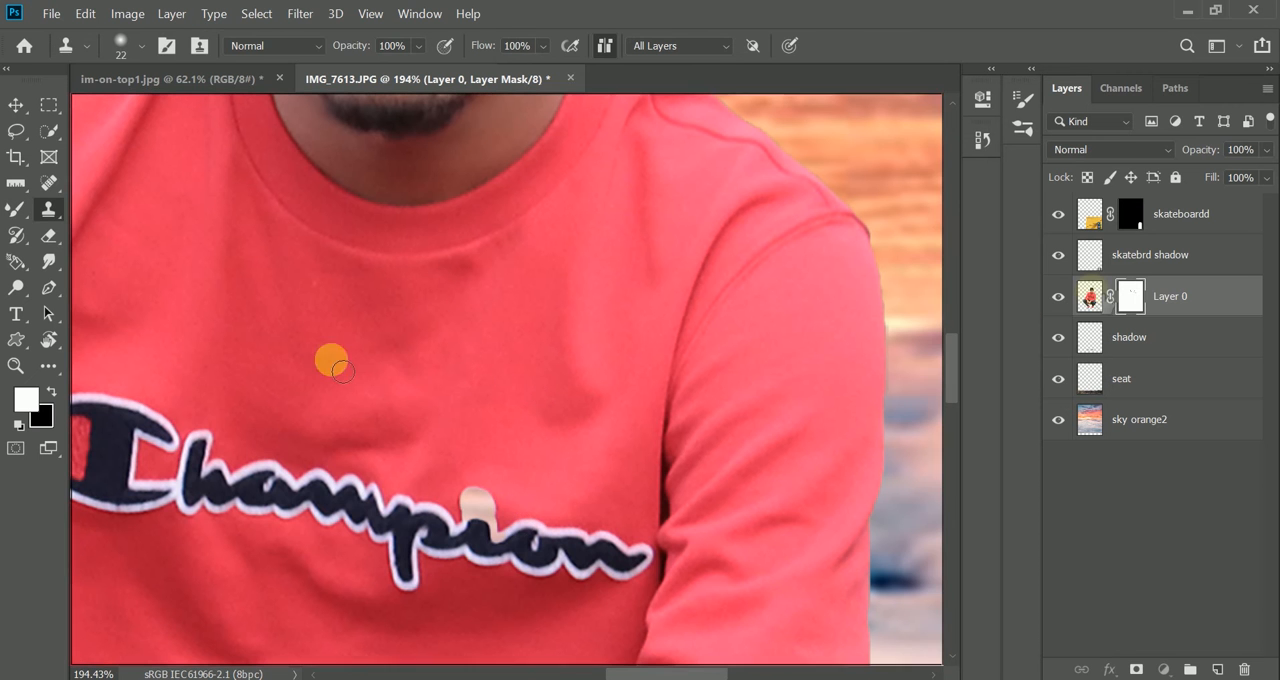
pyautogui.click(481, 498)
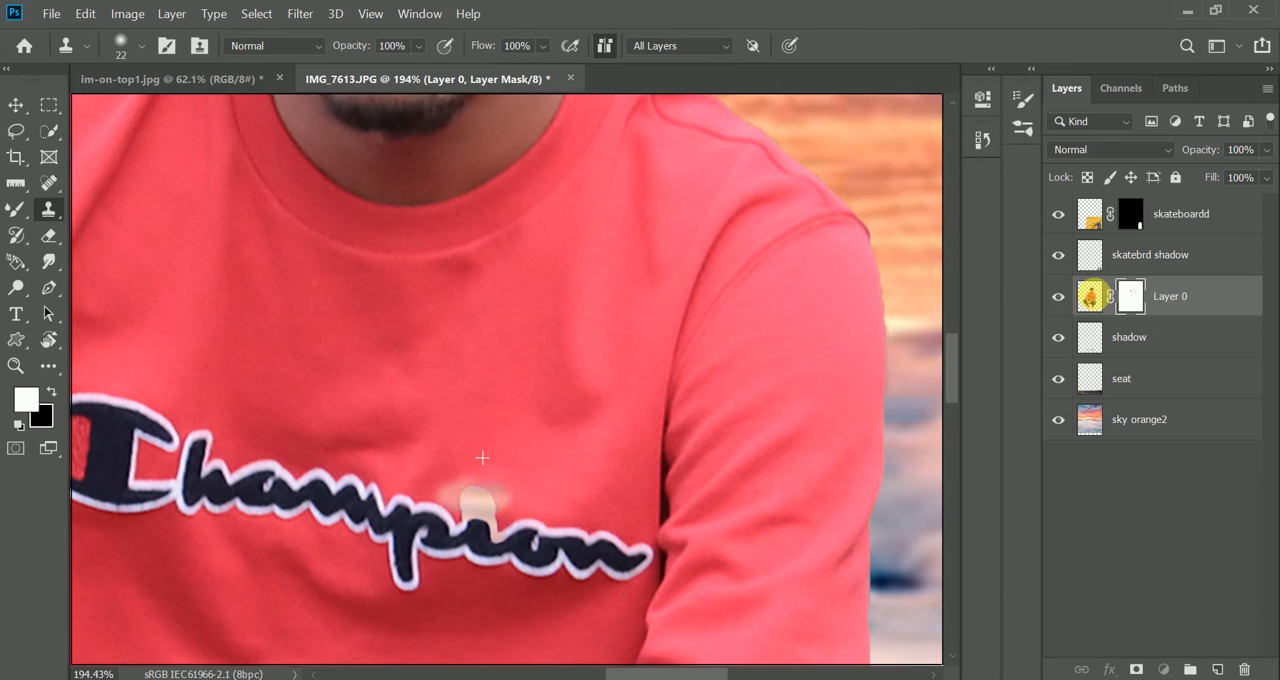
pyautogui.hotkey('ctrl', 'z')
pyautogui.click(1090, 297)
pyautogui.keyDown('alt'); pyautogui.scroll(-10, 506, 526); pyautogui.keyUp('alt')
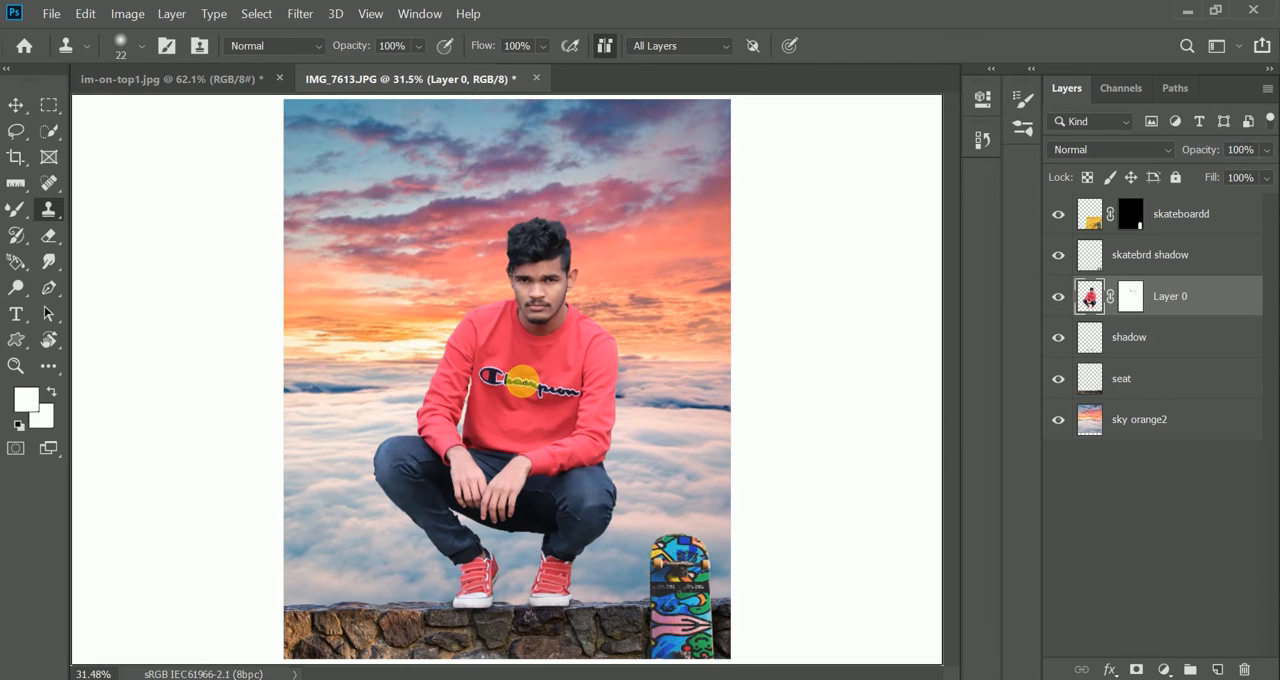
# - Duplicate Layer 0 and apply the layer mask of the copy
pyautogui.scroll(1, 522, 382)
pyautogui.scroll(-3, 522, 382)
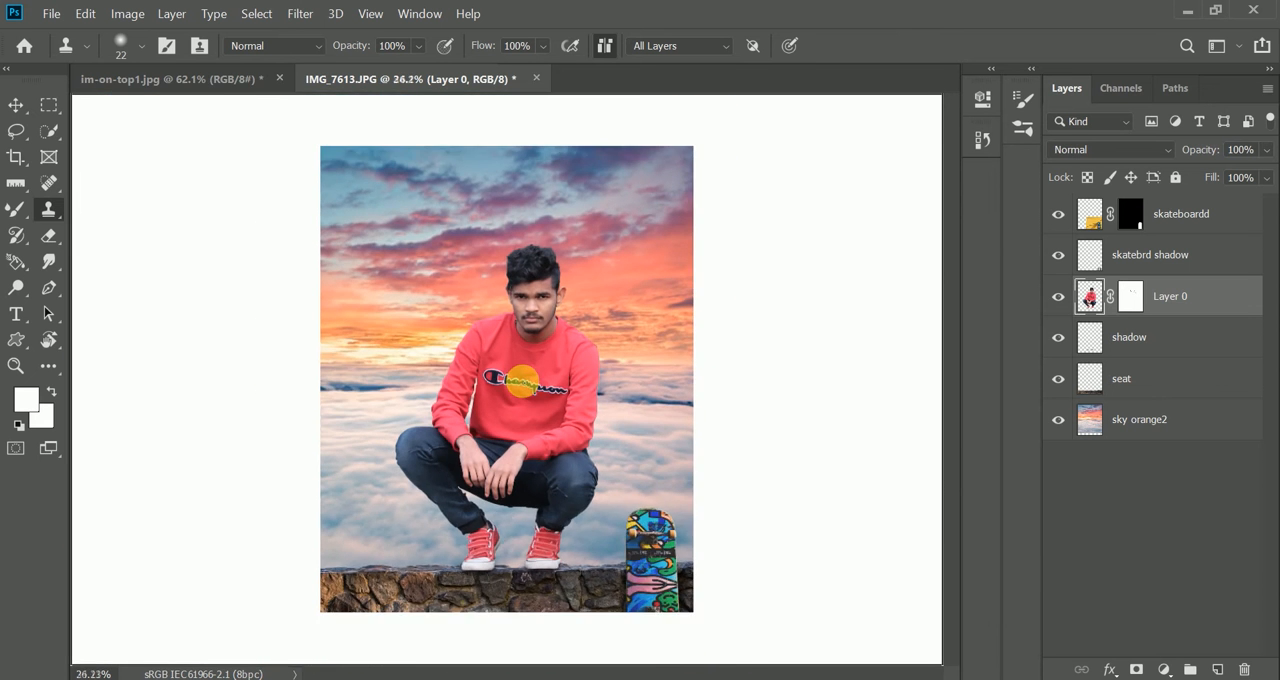
pyautogui.scroll(3, 522, 382)
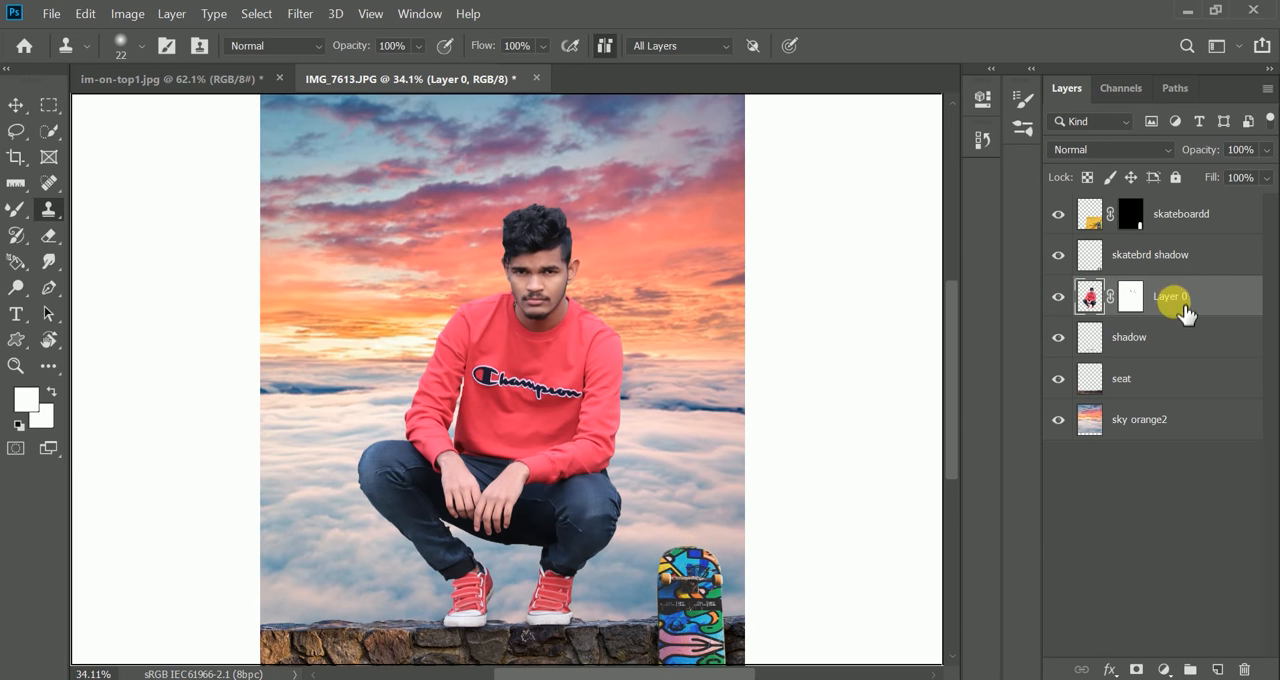
pyautogui.hotkey('ctrl', 'j')
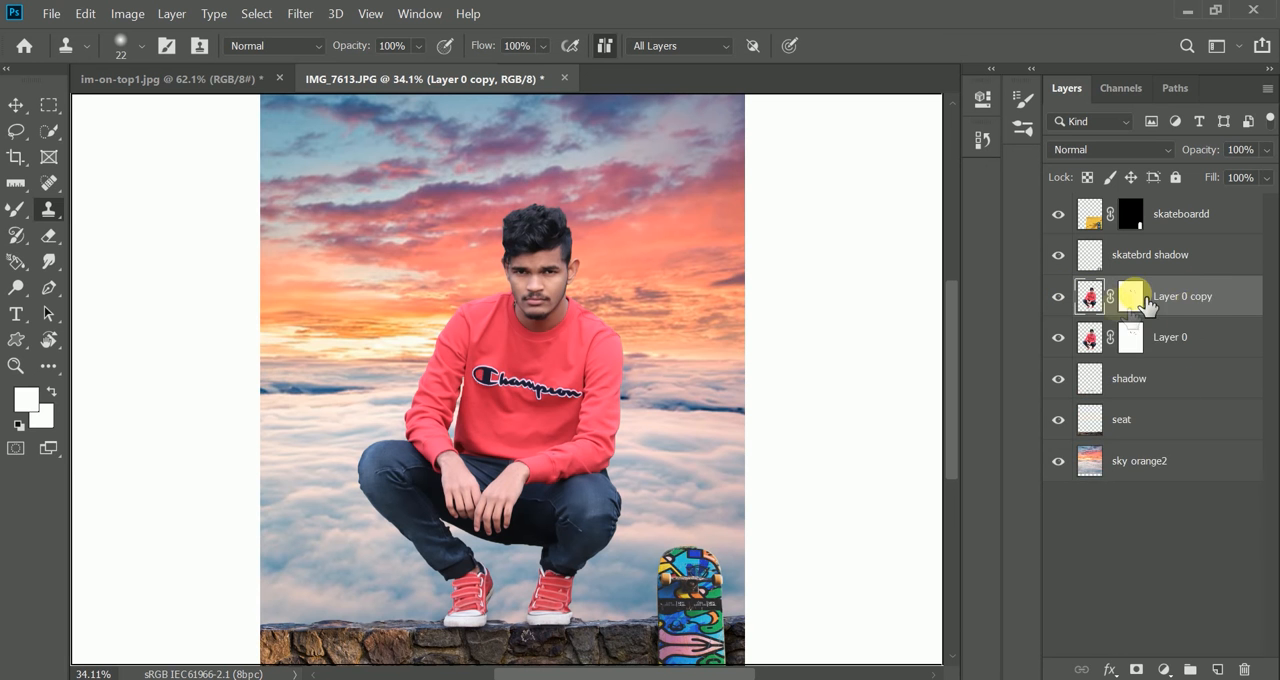
pyautogui.rightClick(1131, 297)
pyautogui.click(1106, 334)
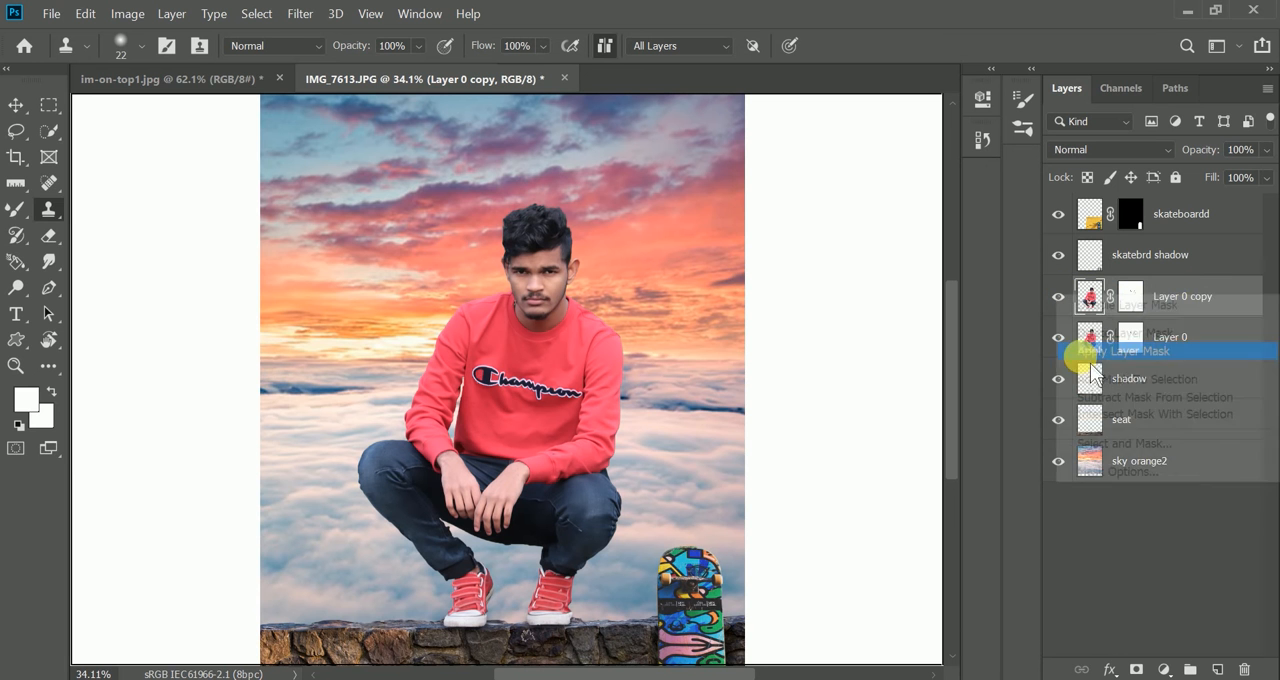
# - Warm the man's colours on Layer 0 copy with Color Balance, setting the red level of the Highlights to +10
pyautogui.click(138, 18)
pyautogui.moveTo(171, 54)
pyautogui.click(357, 189)
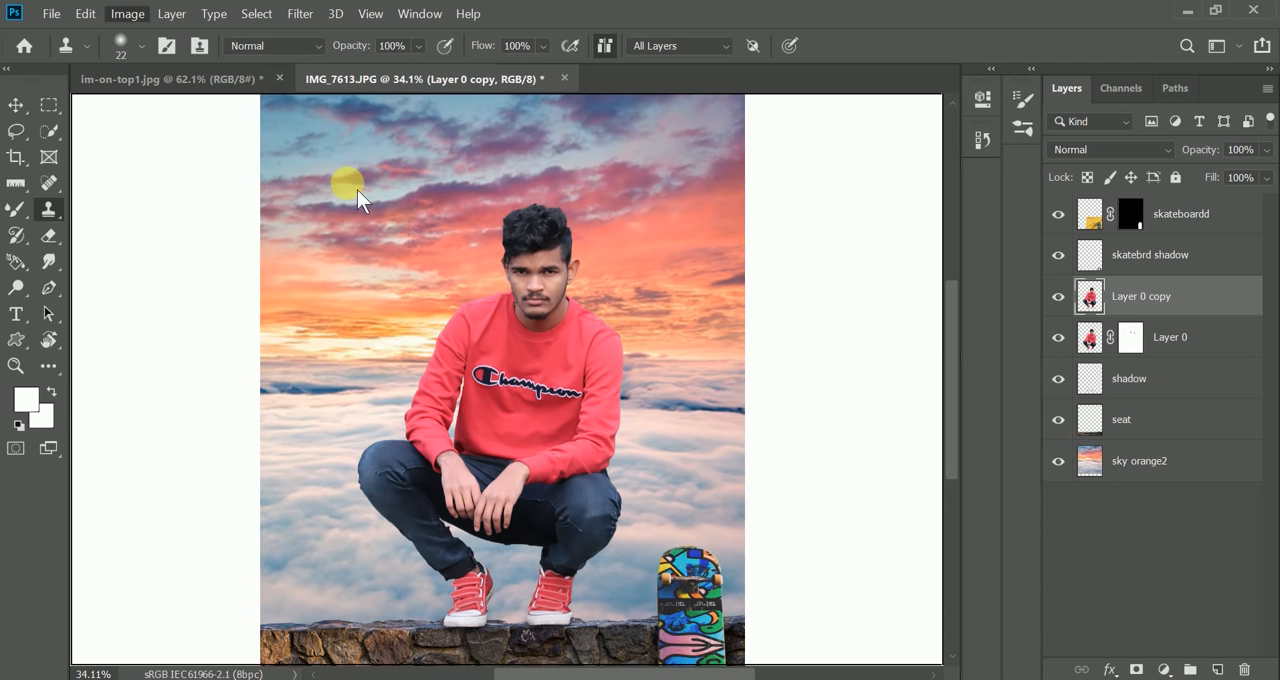
pyautogui.moveTo(966, 185); pyautogui.dragTo(989, 193)
pyautogui.moveTo(966, 236)
pyautogui.mouseDown()
pyautogui.moveTo(956, 241)
pyautogui.moveTo(978, 237)
pyautogui.moveTo(968, 215)
pyautogui.mouseUp()
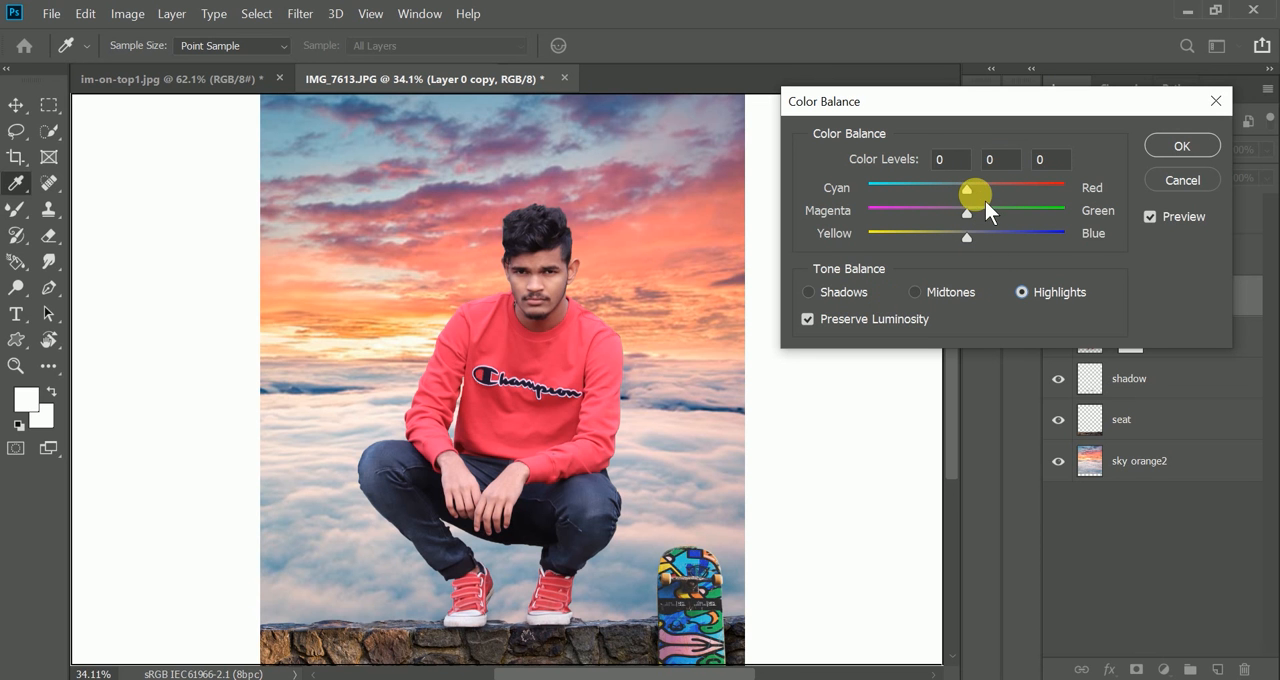
pyautogui.moveTo(988, 198); pyautogui.dragTo(992, 198)
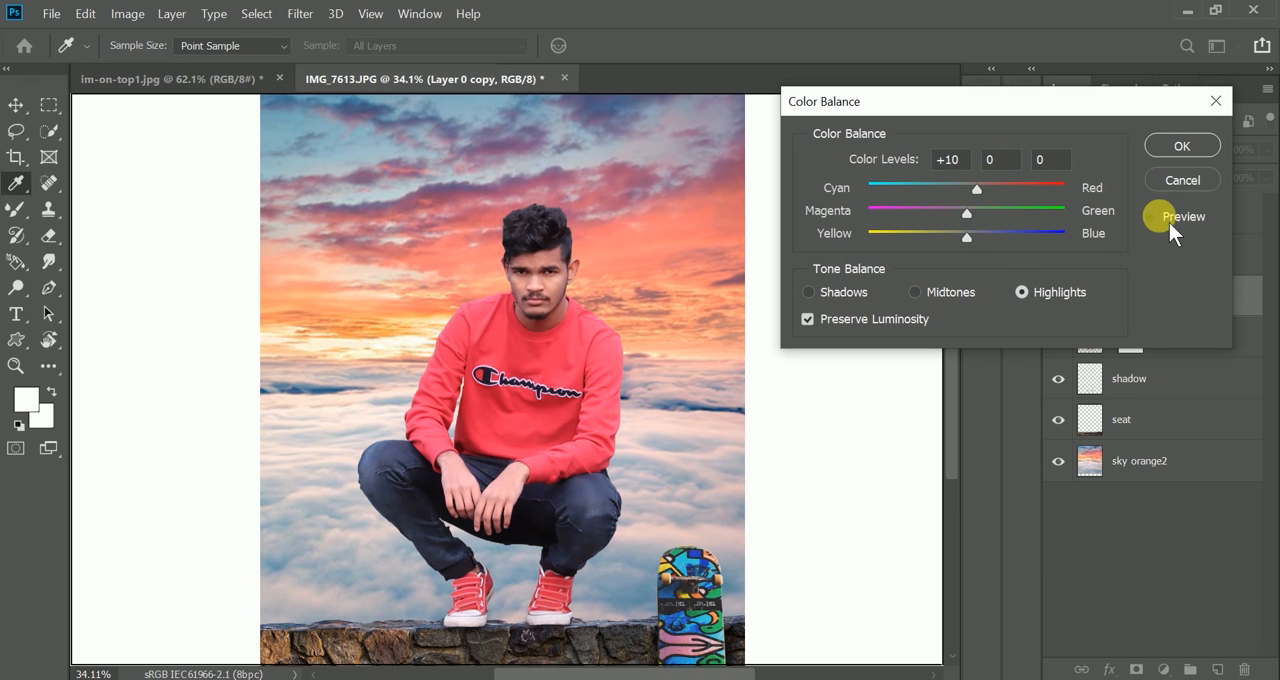
pyautogui.click(1182, 146)
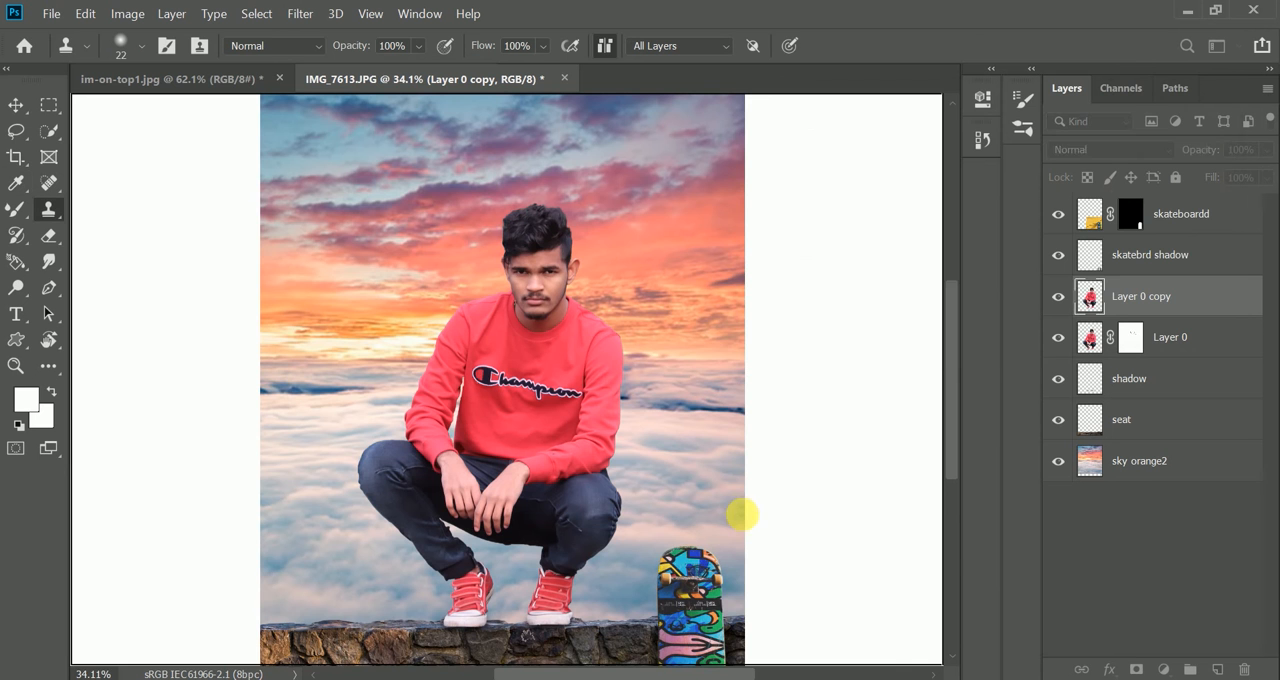
# - Start a Tilt-Shift blur on the sky orange2 layer, with its centre just below the stone wall and the upper transition line at knee height
pyautogui.scroll(-1, 740, 512)
pyautogui.scroll(-5, 740, 511)
pyautogui.scroll(6, 739, 510)
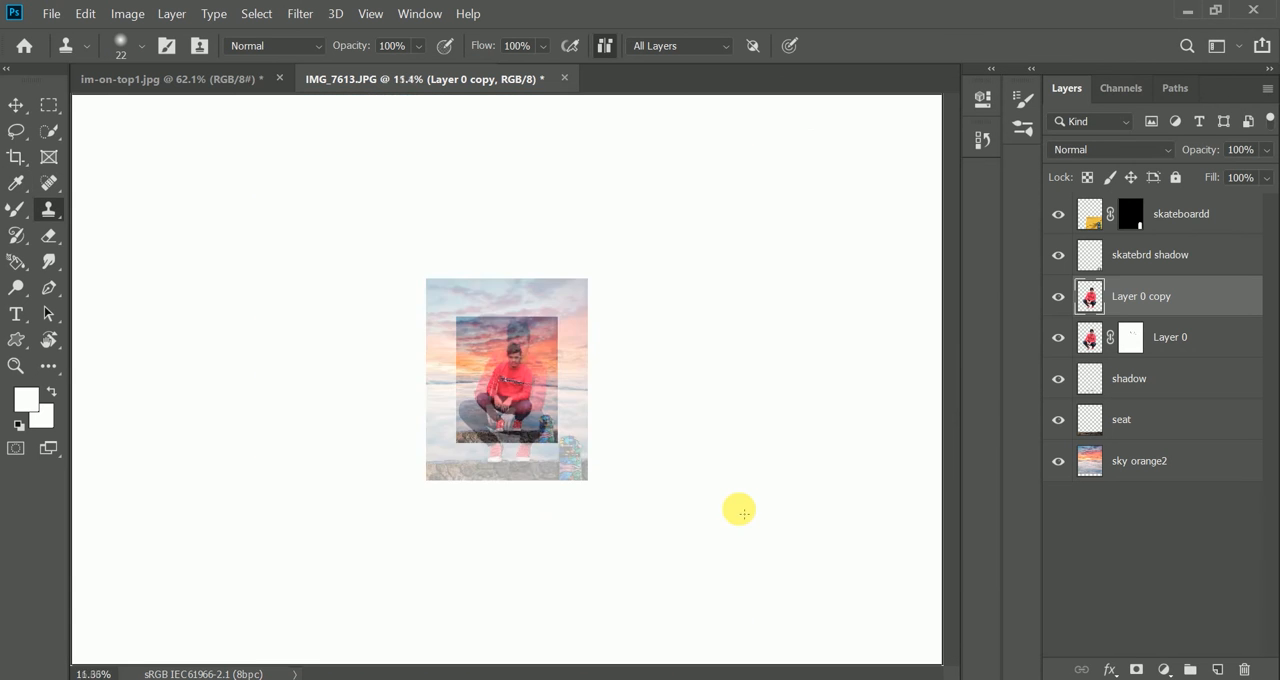
pyautogui.scroll(-2, 739, 510)
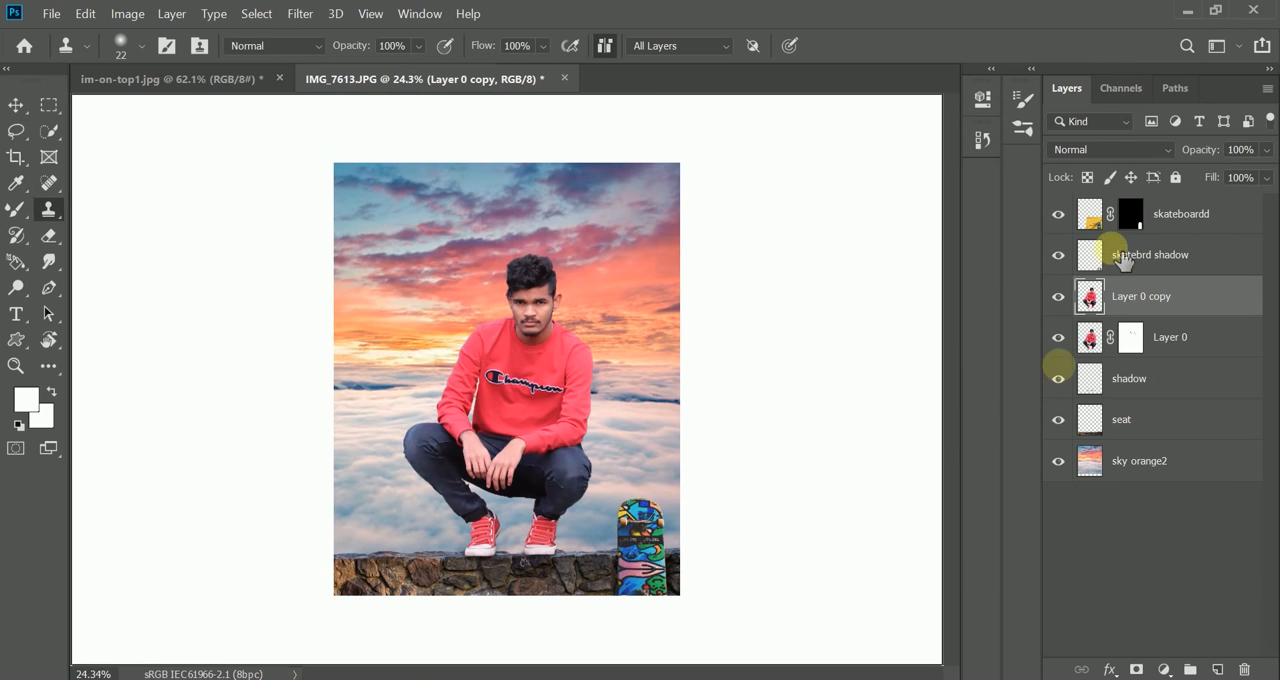
pyautogui.click(1088, 460)
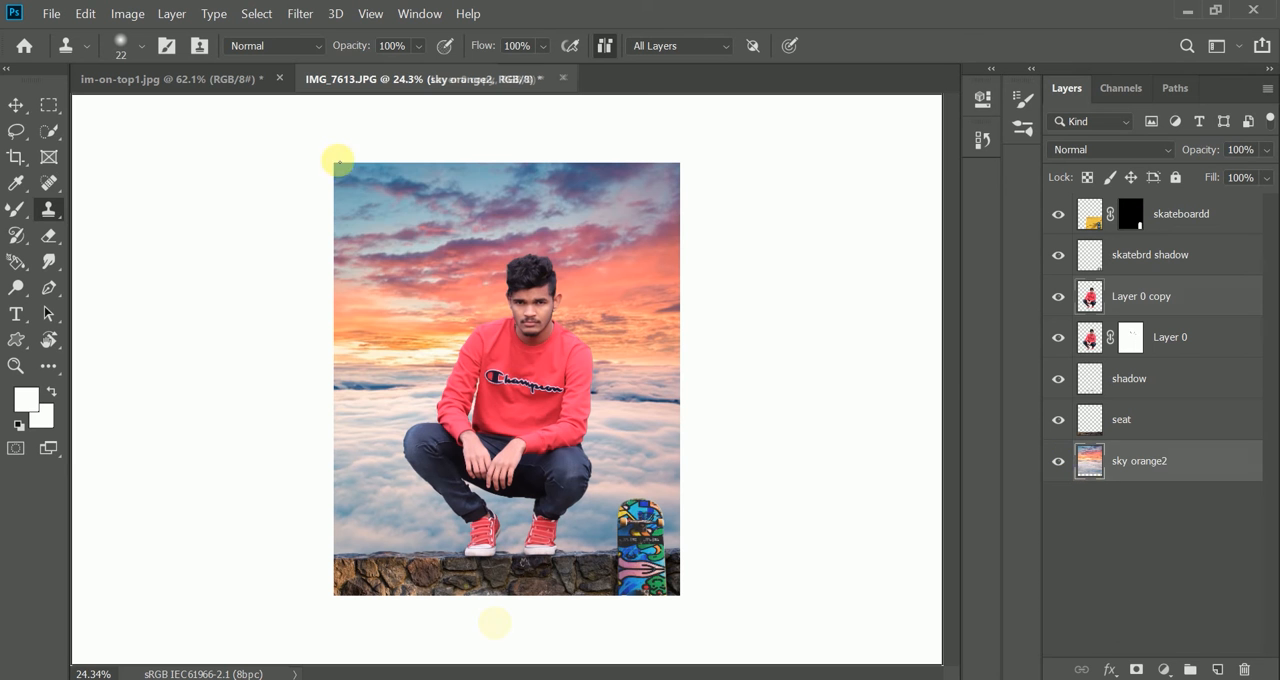
pyautogui.click(316, 15)
pyautogui.moveTo(420, 243)
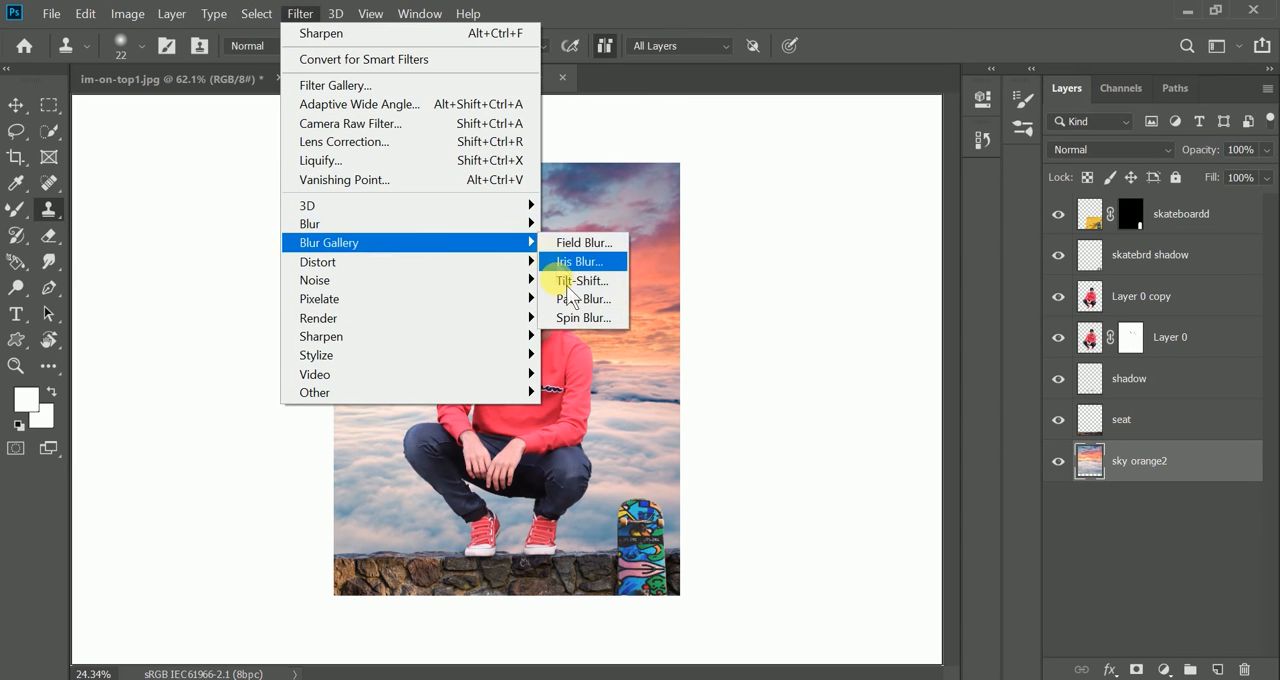
pyautogui.click(570, 284)
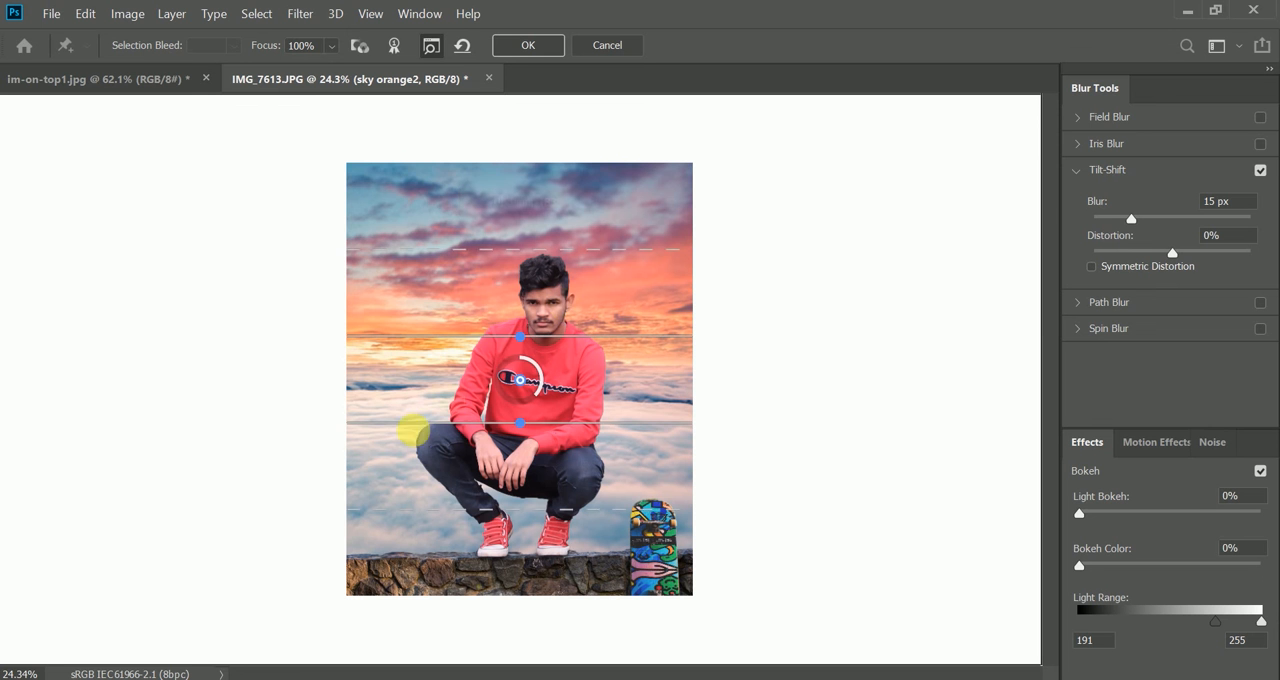
pyautogui.moveTo(520, 380); pyautogui.dragTo(530, 622)
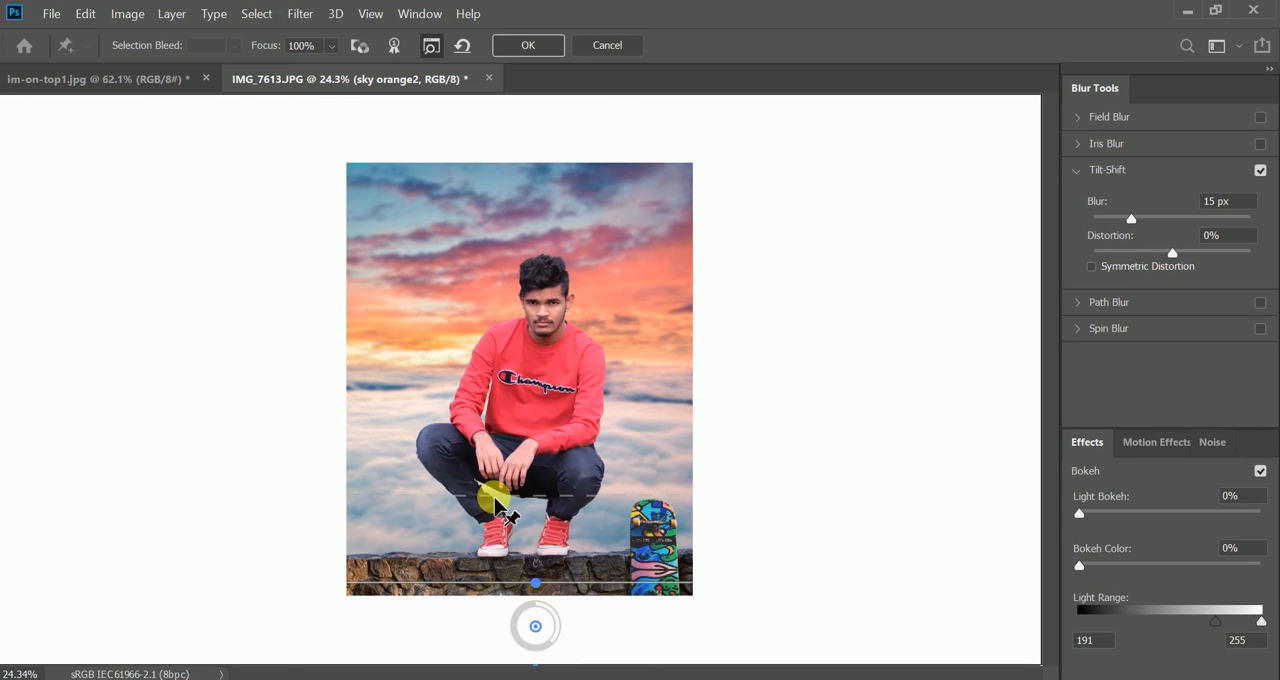
pyautogui.moveTo(474, 495); pyautogui.dragTo(474, 452)
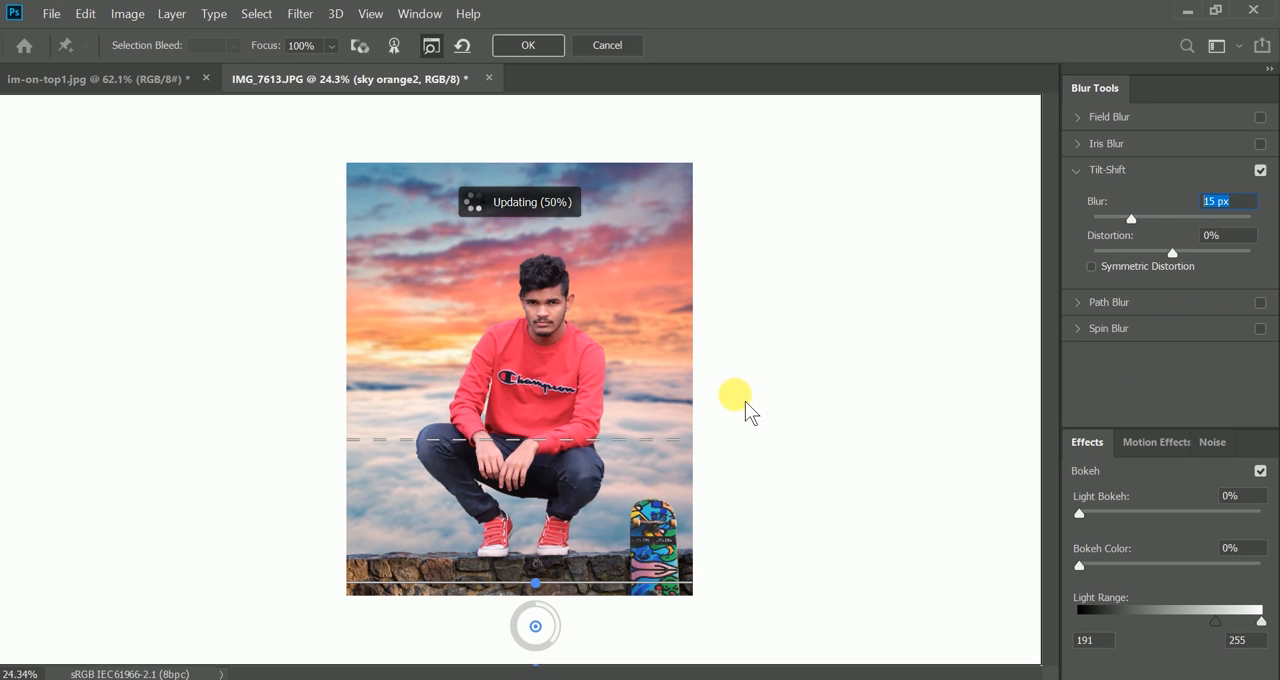
# - Remove the stray blur pin, set the Tilt-Shift blur to 14 px and apply it to the sky
pyautogui.click(940, 320)
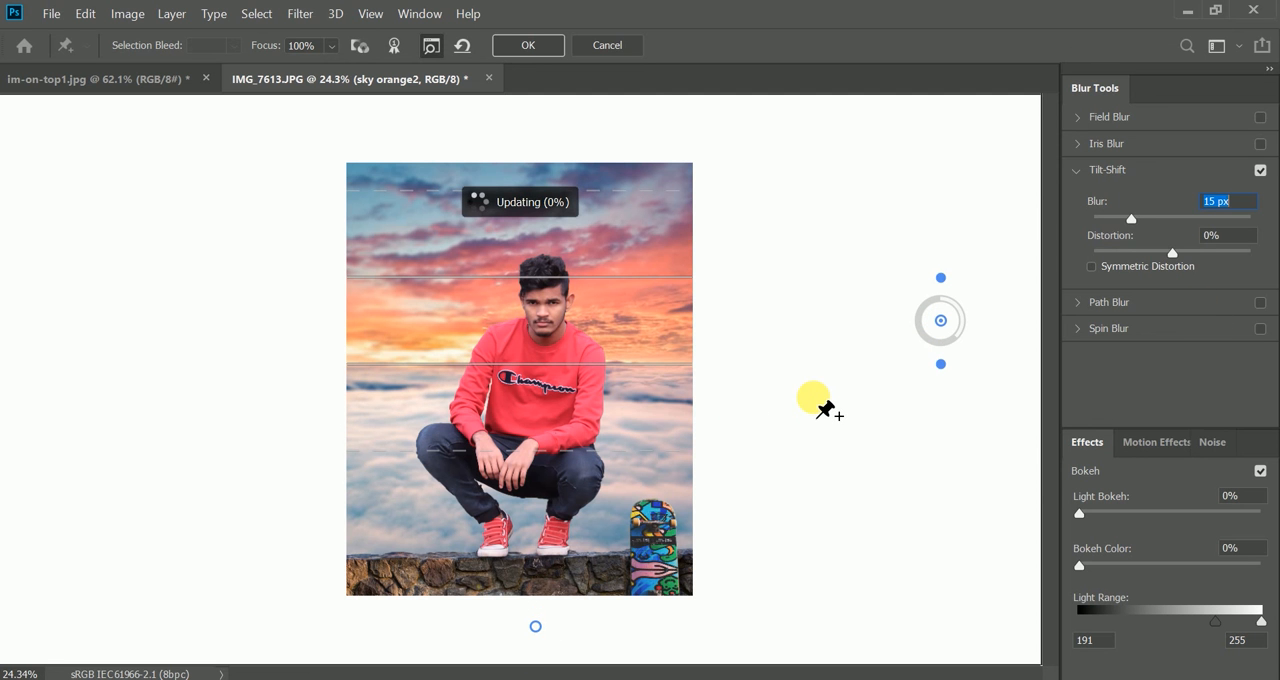
pyautogui.hotkey('ctrl', 'z')
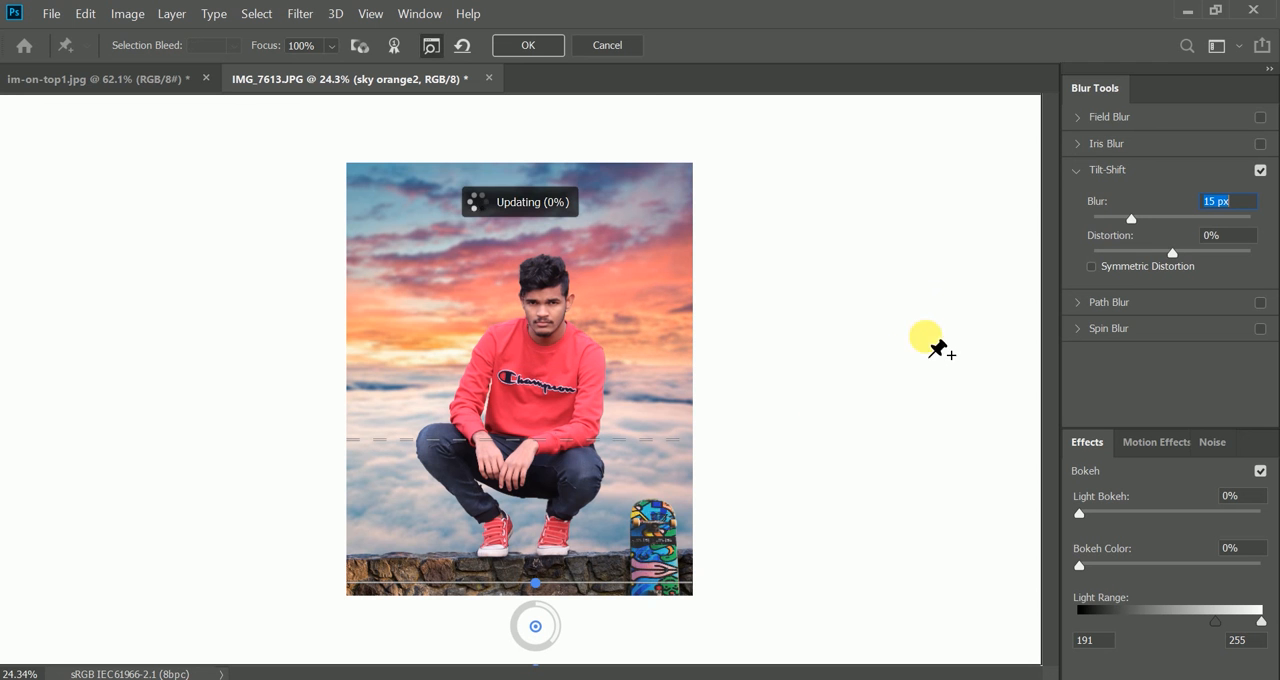
pyautogui.click(1241, 216)
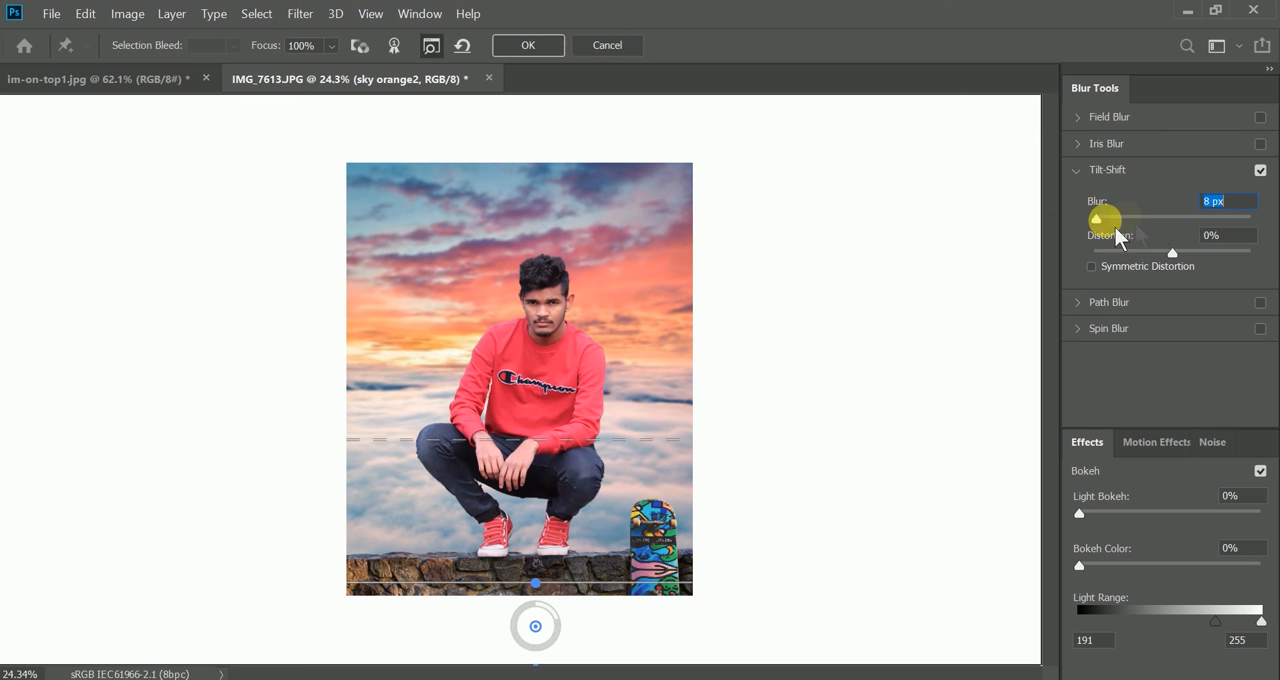
pyautogui.moveTo(1147, 224); pyautogui.dragTo(1141, 226)
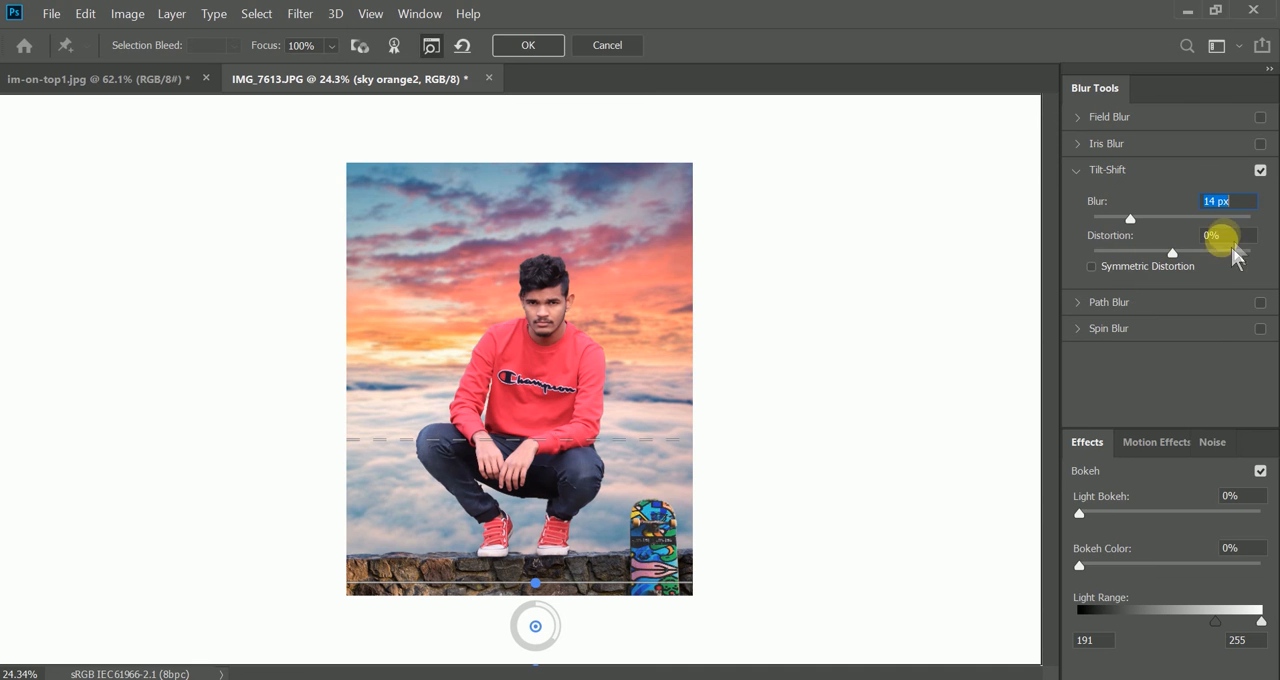
pyautogui.click(505, 46)
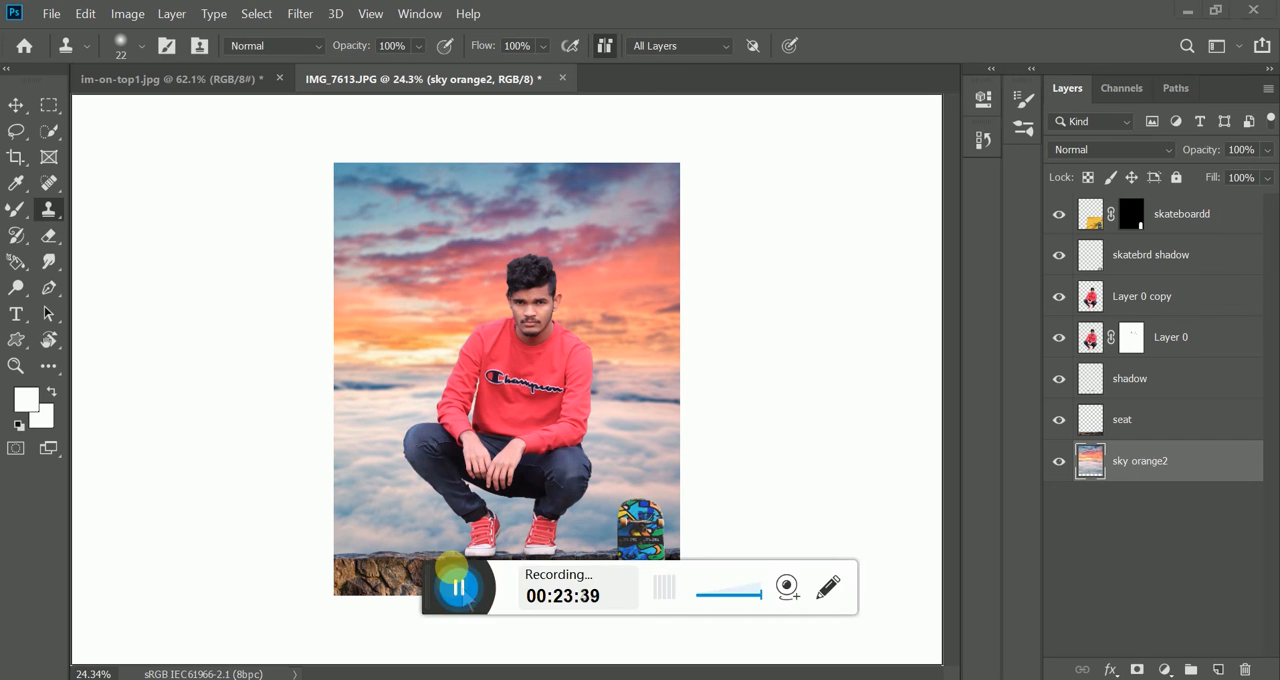
# - Place the logo image above the sky layer, scaled to 27.61%, in the orange sky beside the man's head
pyautogui.moveTo(480, 300); pyautogui.dragTo(403, 382)
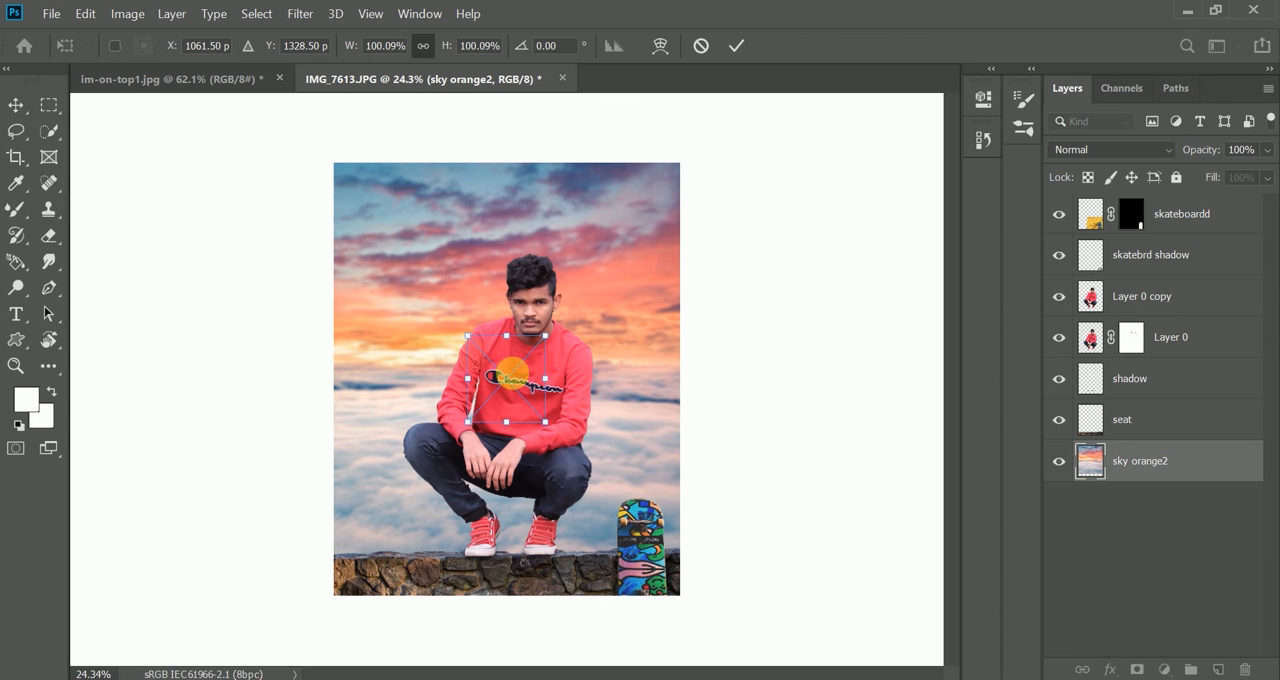
pyautogui.moveTo(503, 369); pyautogui.dragTo(398, 329)
pyautogui.click(737, 46)
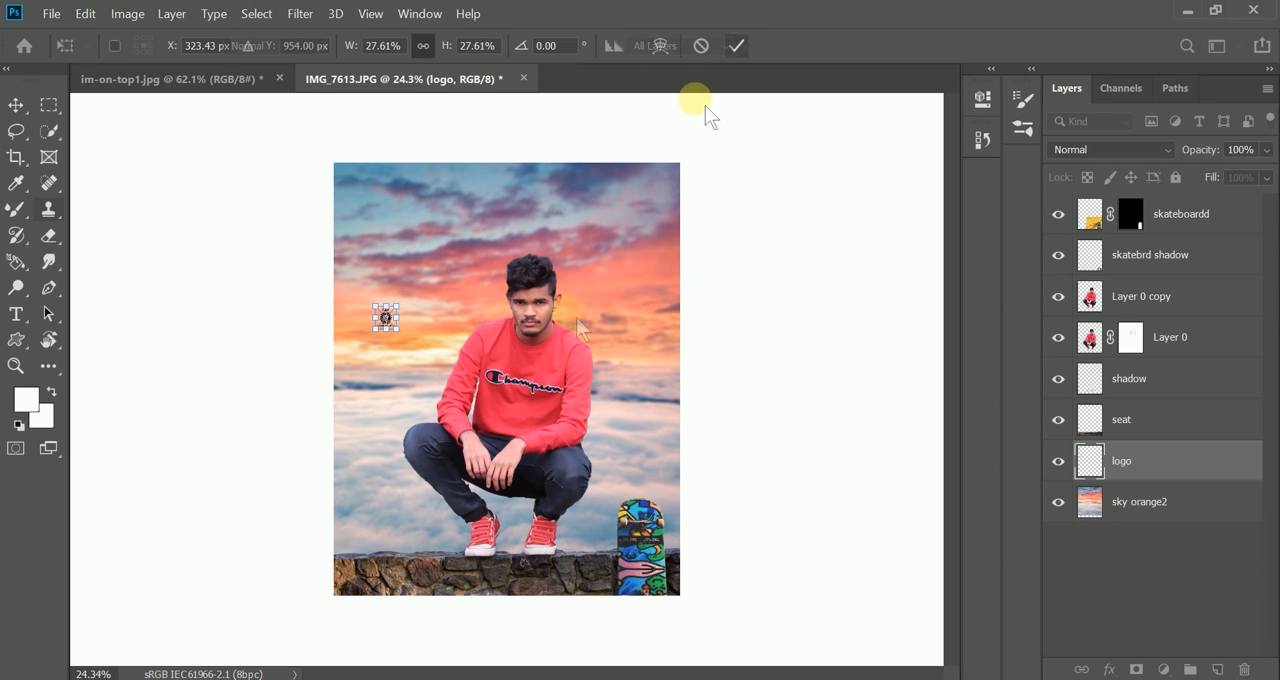
# - Move the logo slightly lower and closer to the left edge of the image
pyautogui.scroll(5, 374, 328)
pyautogui.scroll(6, 375, 329)
pyautogui.press('v')
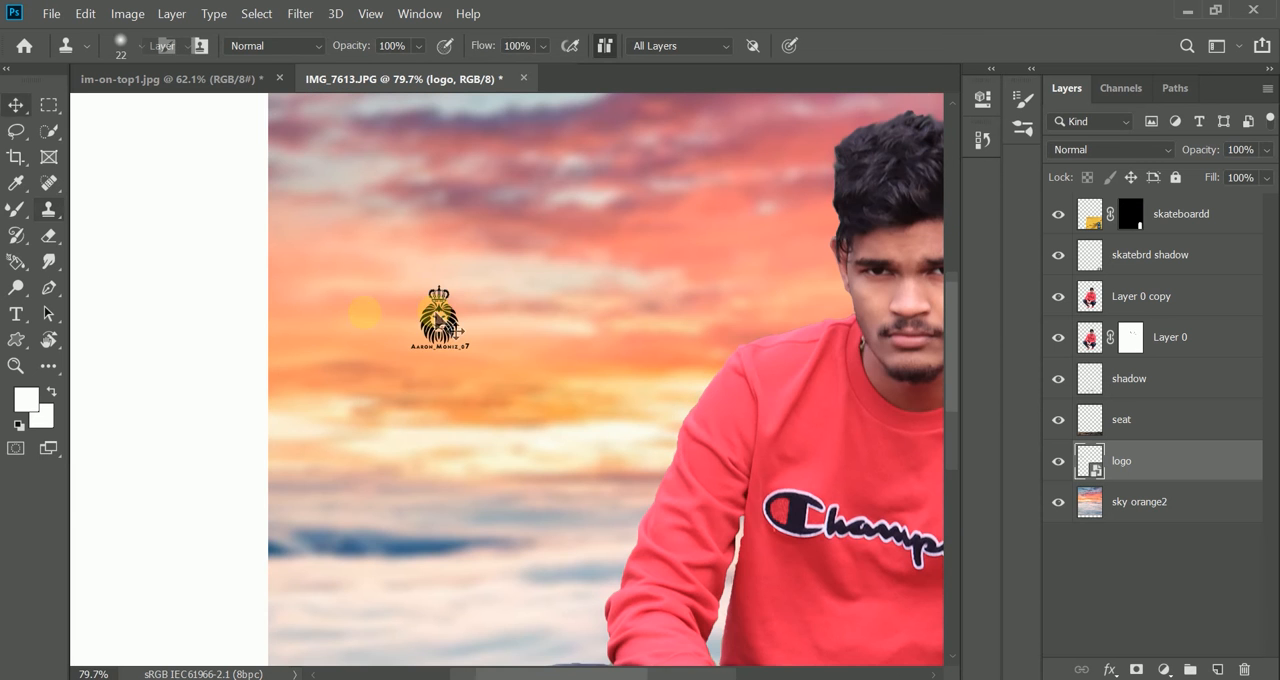
pyautogui.moveTo(442, 318); pyautogui.dragTo(415, 348)
pyautogui.scroll(-10, 415, 348)
pyautogui.scroll(-2, 414, 347)
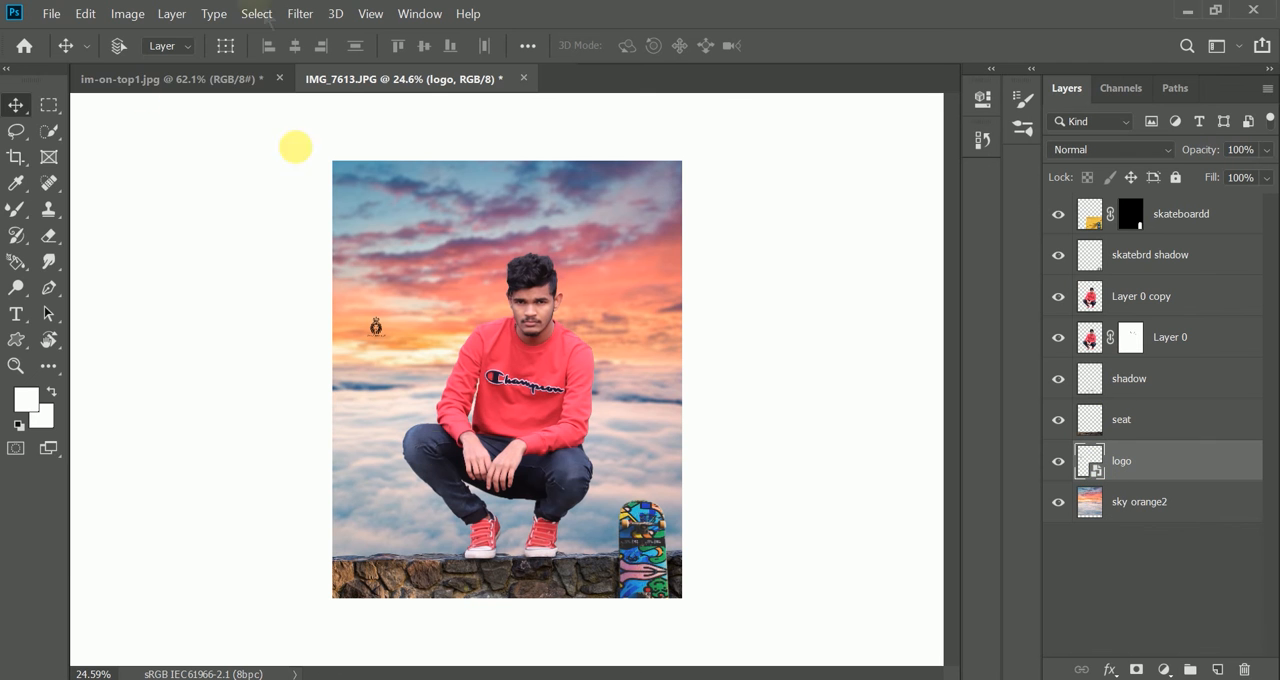
# - Save the composite as the JPEG IMG_7613.jpg in the RESIZEDD folder, accepting the JPEG options
pyautogui.click(52, 13)
pyautogui.click(514, 204)
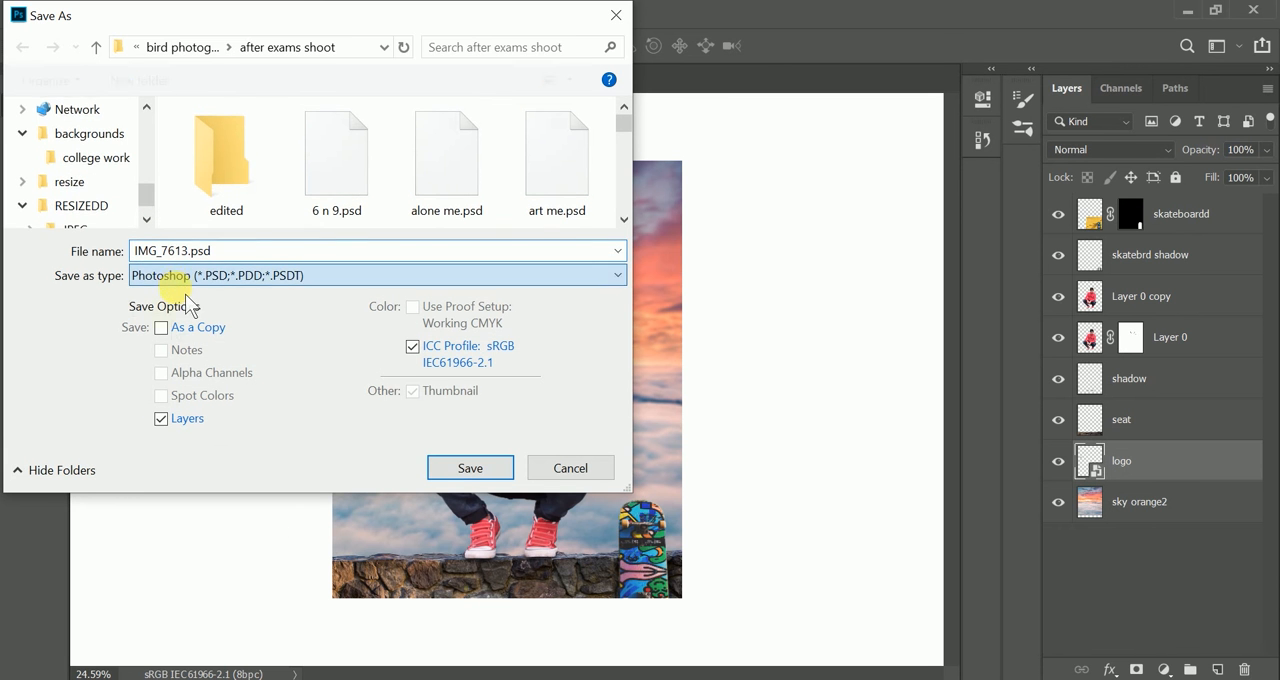
pyautogui.click(178, 285)
pyautogui.click(165, 446)
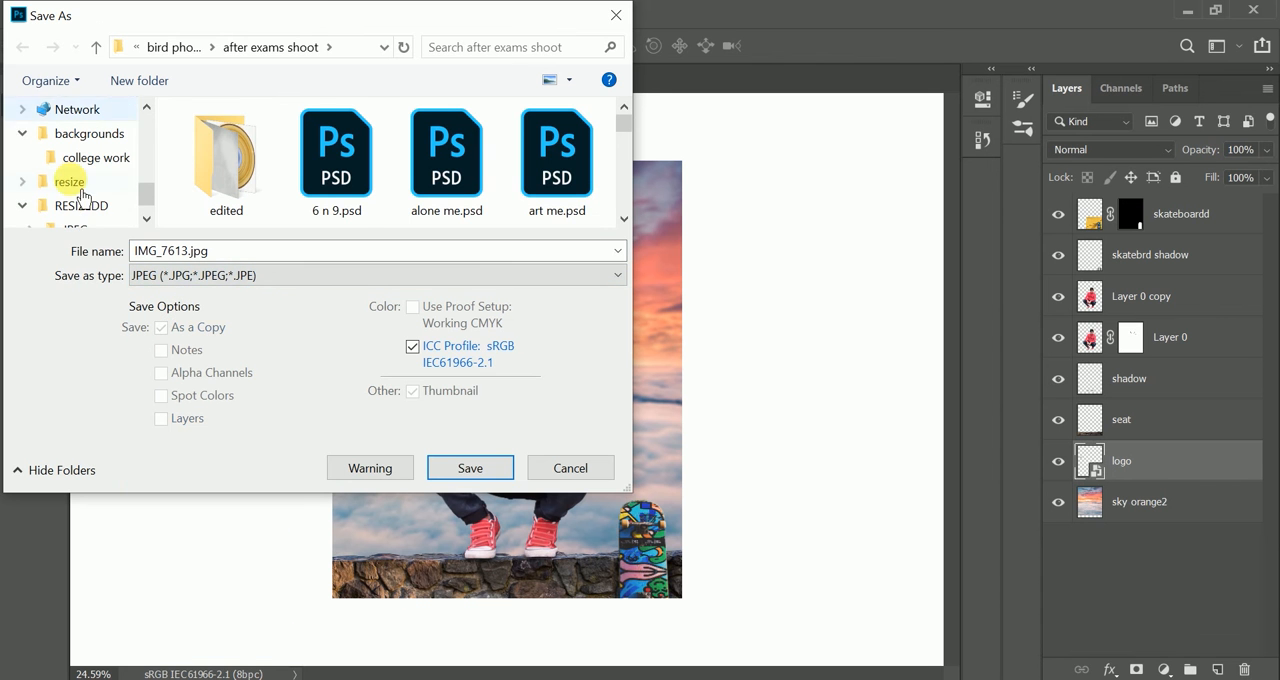
pyautogui.click(478, 477)
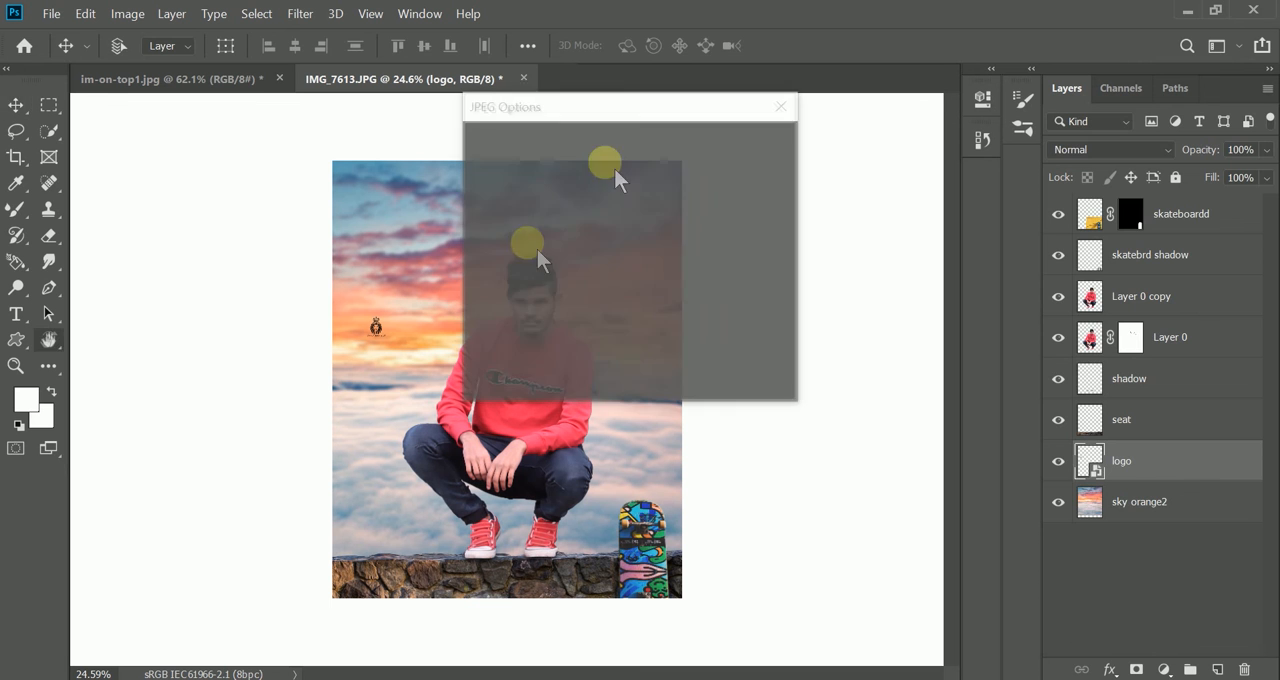
pyautogui.click(759, 151)
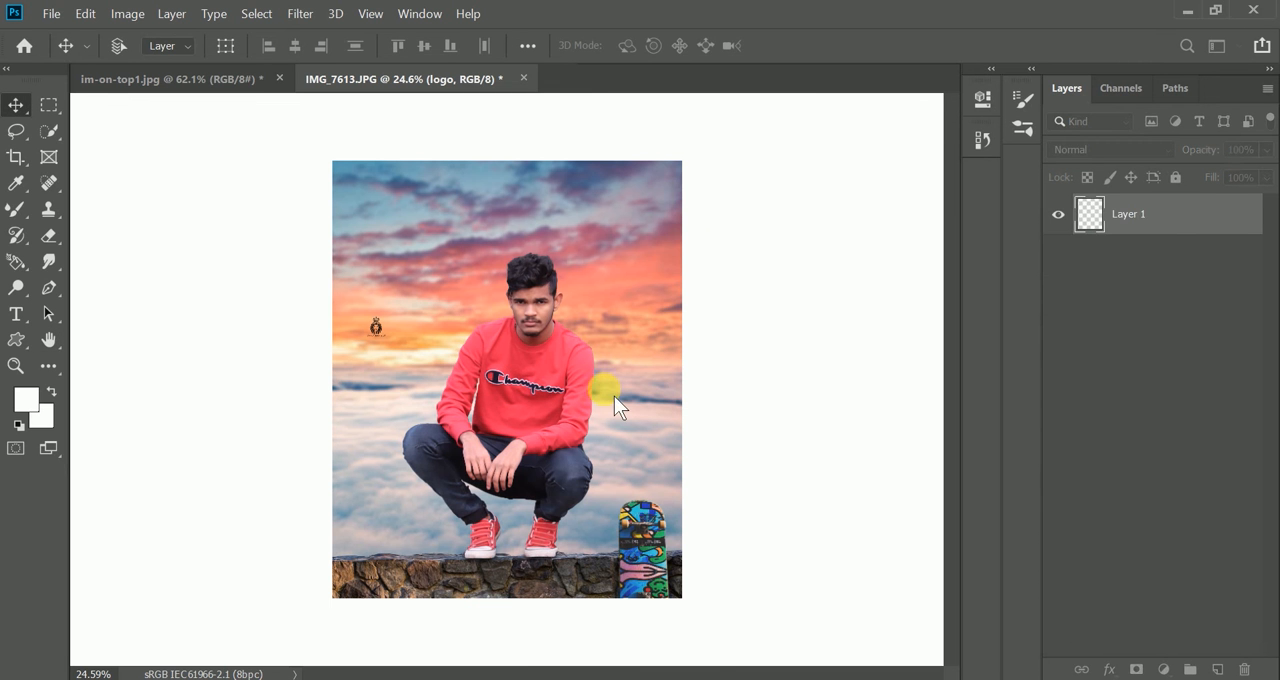
# - Open the saved composite IMG_7613.jpg from the RESIZEDD folder as a separate document in Photoshop
pyautogui.click(622, 679)
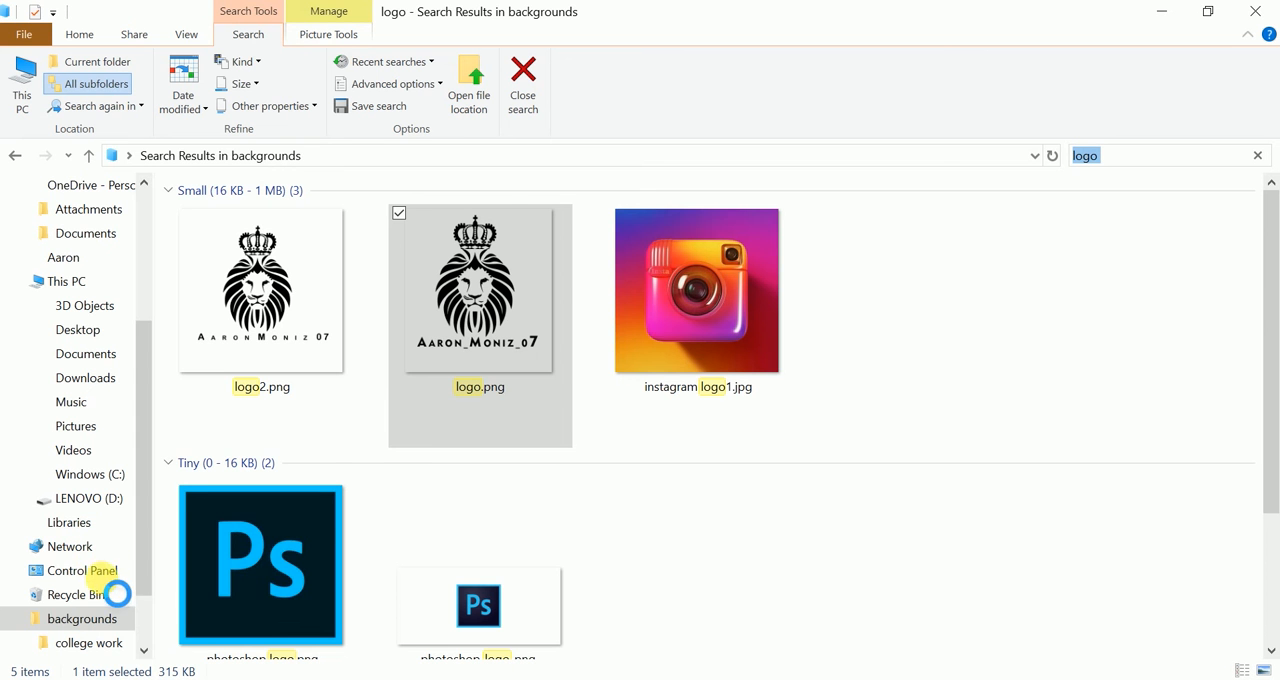
pyautogui.scroll(-2, 80, 560)
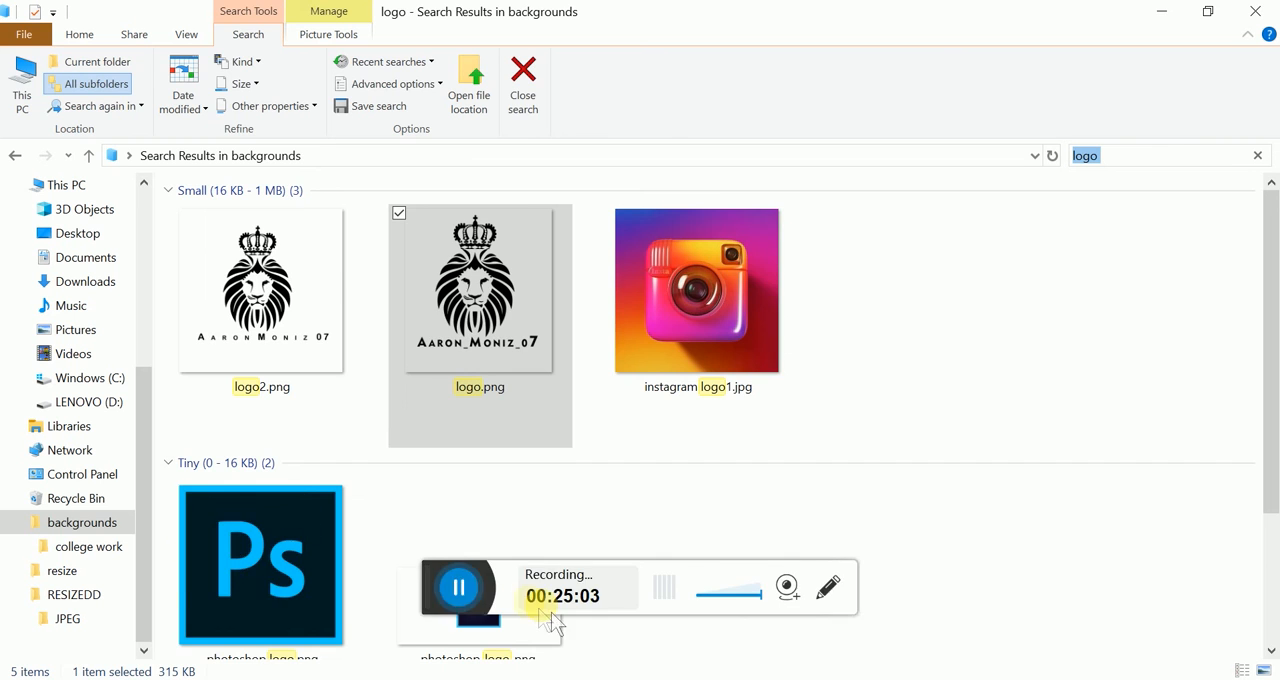
pyautogui.click(340, 294)
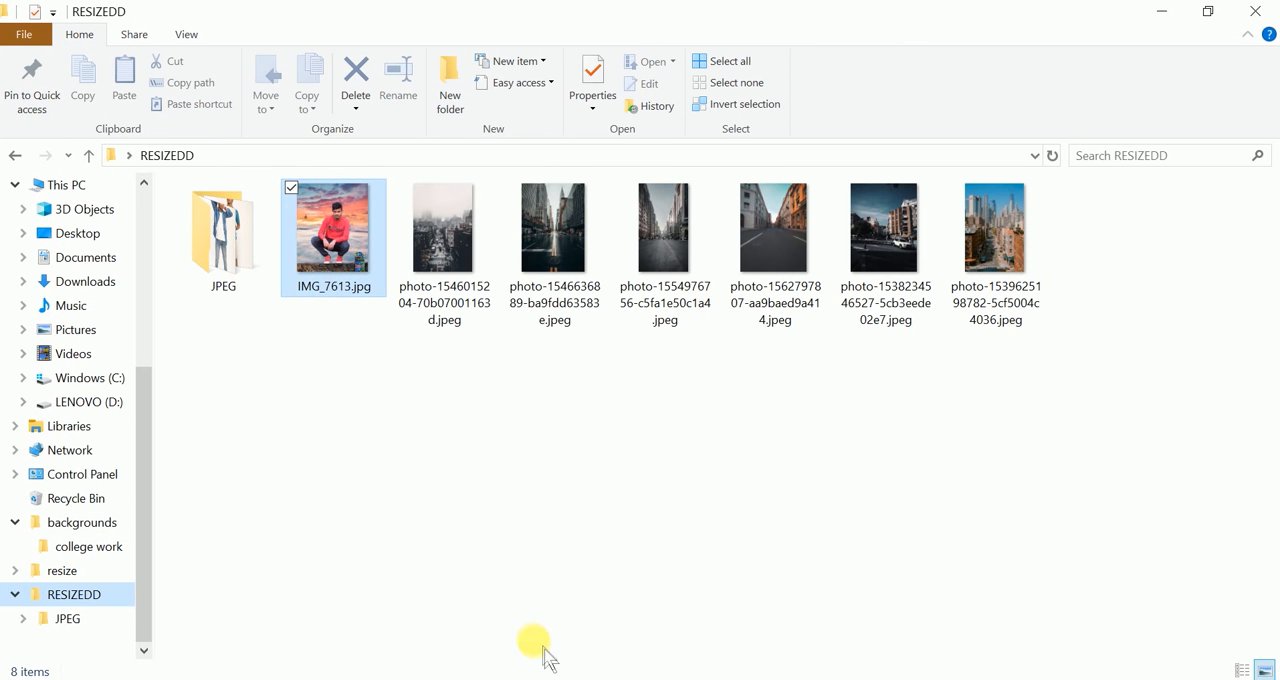
pyautogui.moveTo(543, 648); pyautogui.dragTo(569, 675)
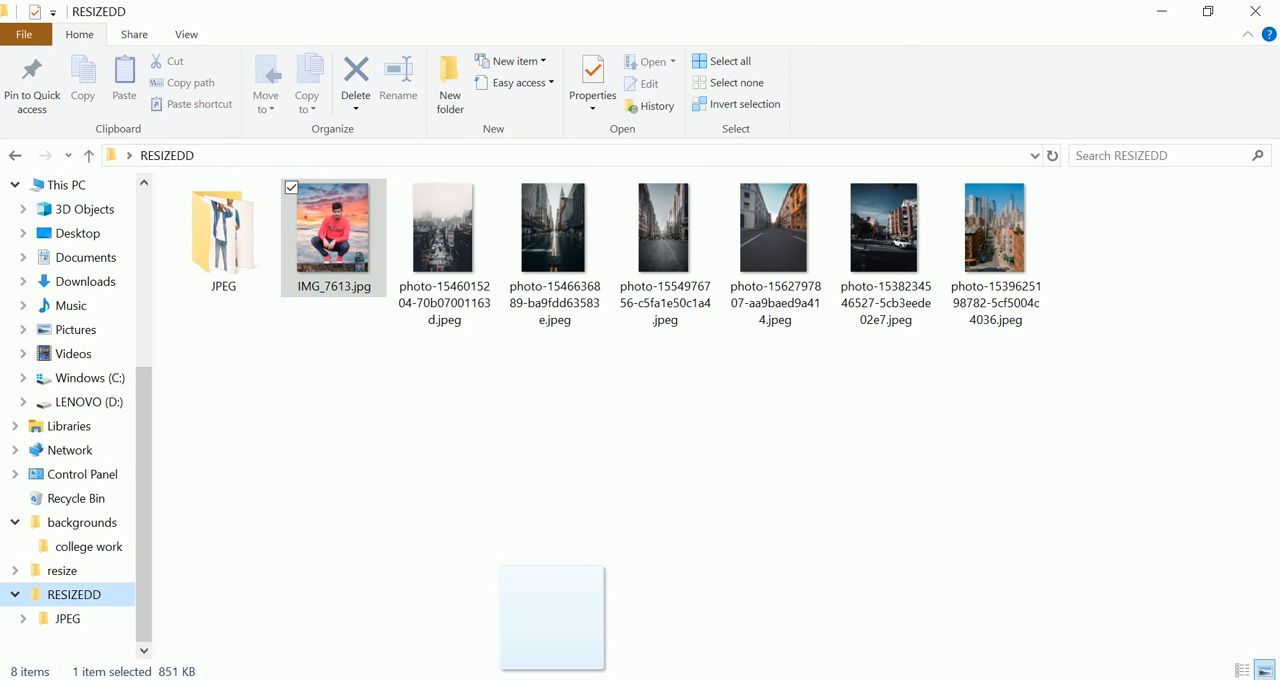
pyautogui.moveTo(569, 675); pyautogui.dragTo(657, 73)
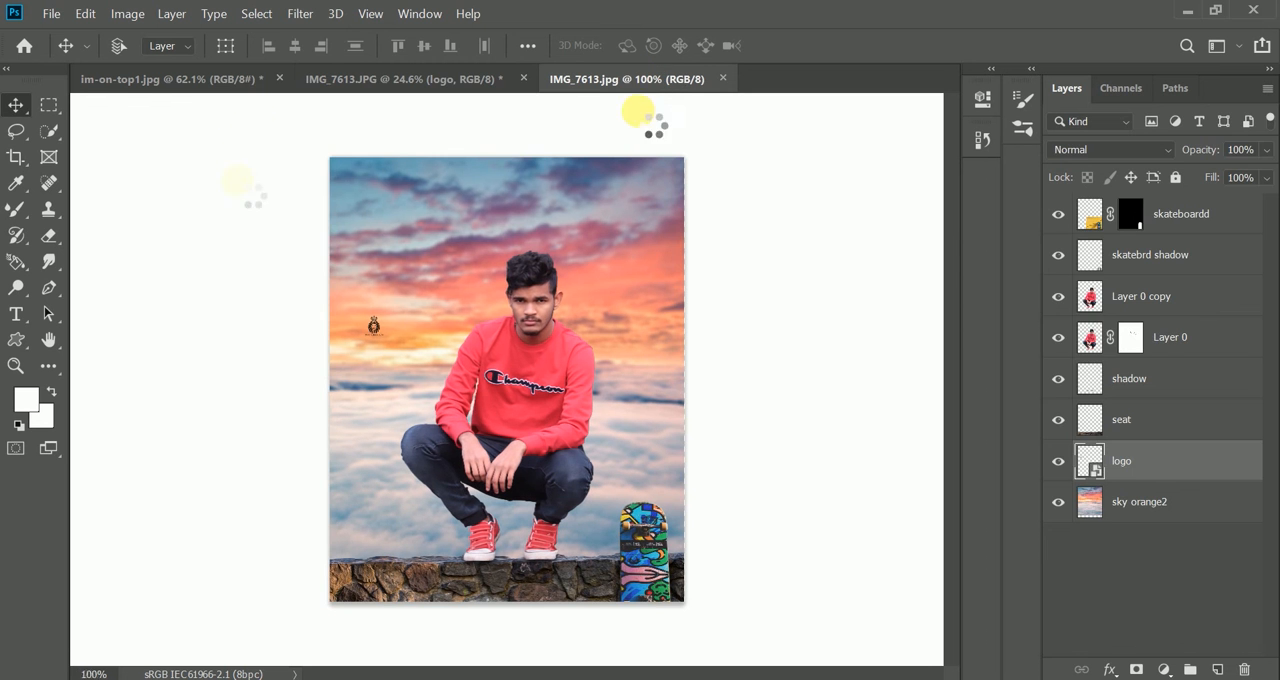
# - Convert the flattened photo for smart filters and start the Camera Raw Filter on it
pyautogui.click(300, 13)
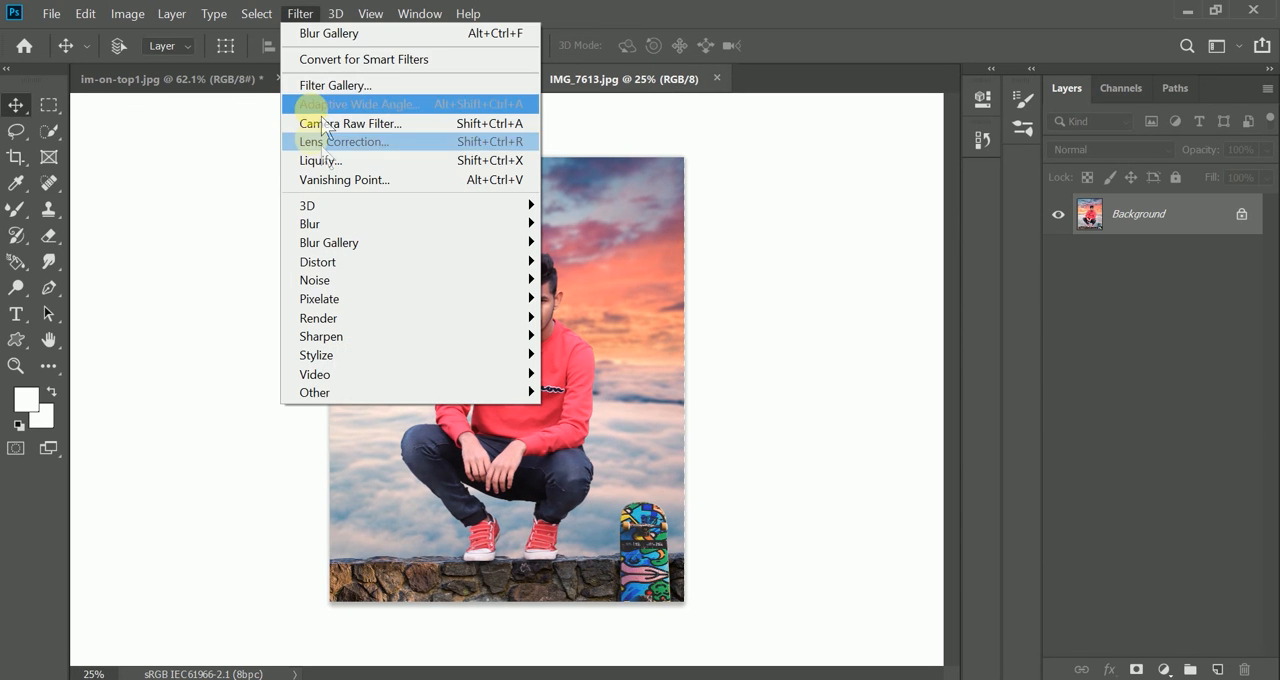
pyautogui.click(324, 62)
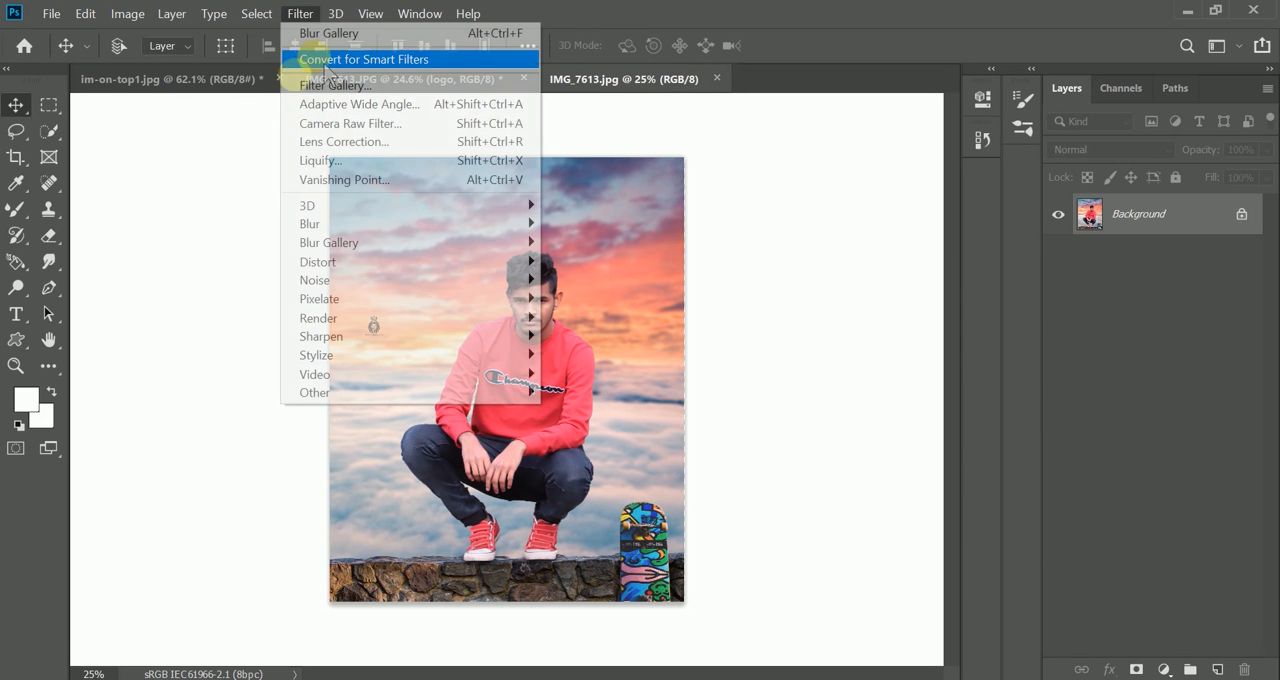
pyautogui.click(366, 17)
pyautogui.moveTo(305, 20)
pyautogui.click(337, 122)
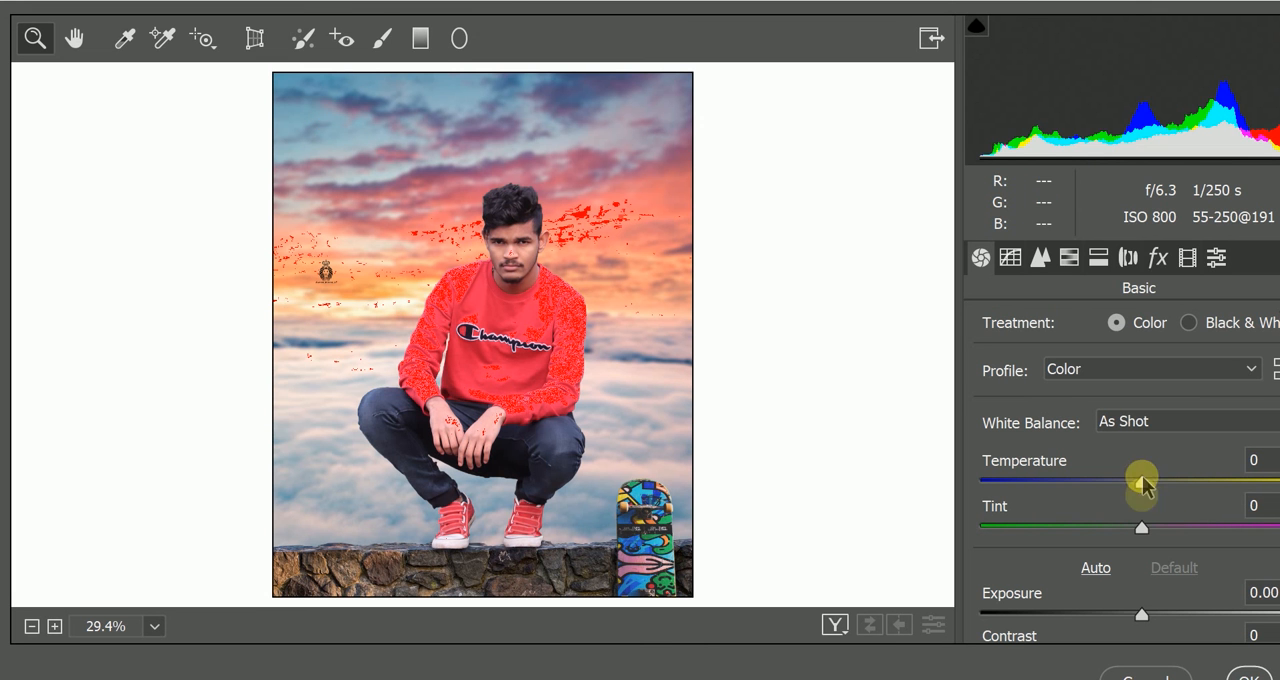
# - Raise the exposure very slightly and set contrast to +12, highlights to -91 and shadows to +39
pyautogui.scroll(-4, 1143, 487)
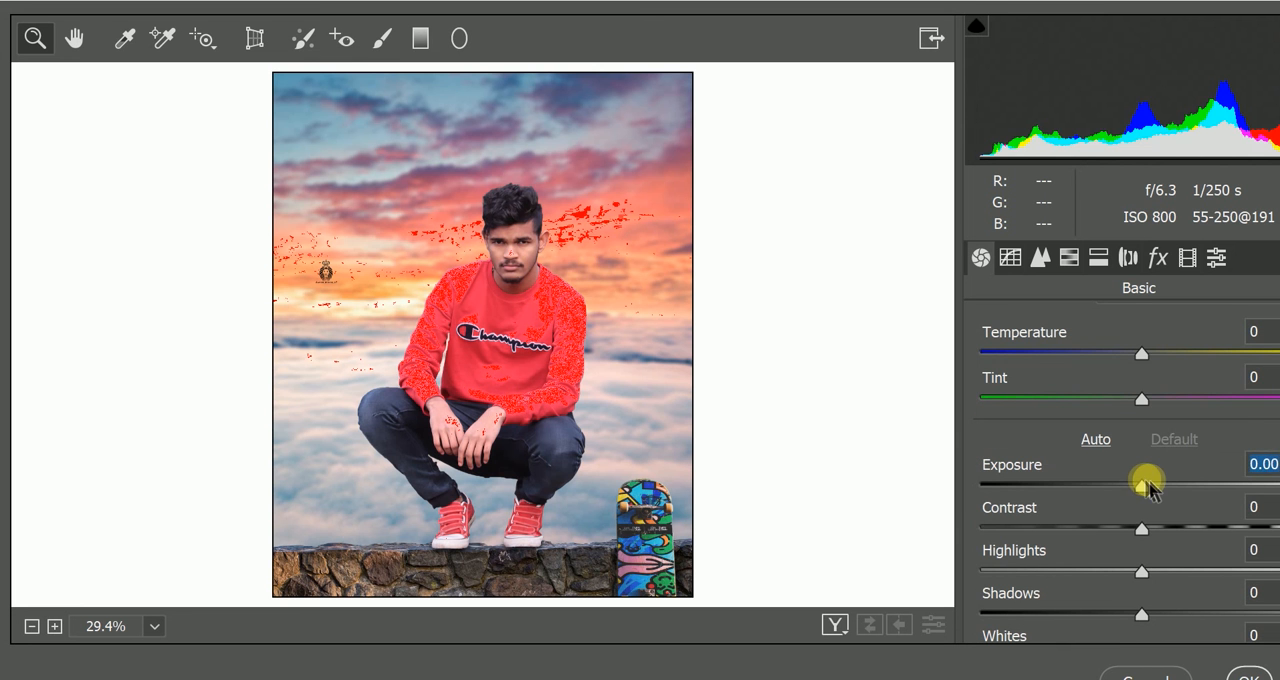
pyautogui.moveTo(1148, 487); pyautogui.dragTo(1151, 486)
pyautogui.moveTo(1141, 570); pyautogui.dragTo(1080, 566)
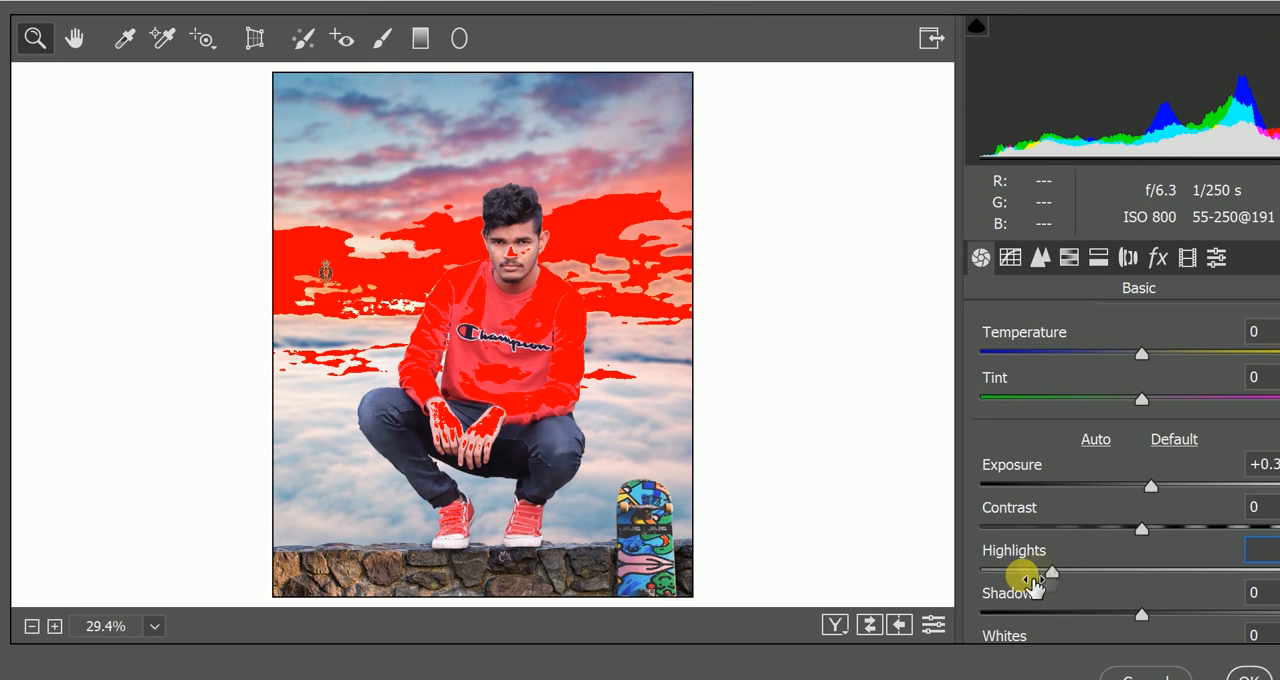
pyautogui.moveTo(1016, 569); pyautogui.dragTo(1002, 572)
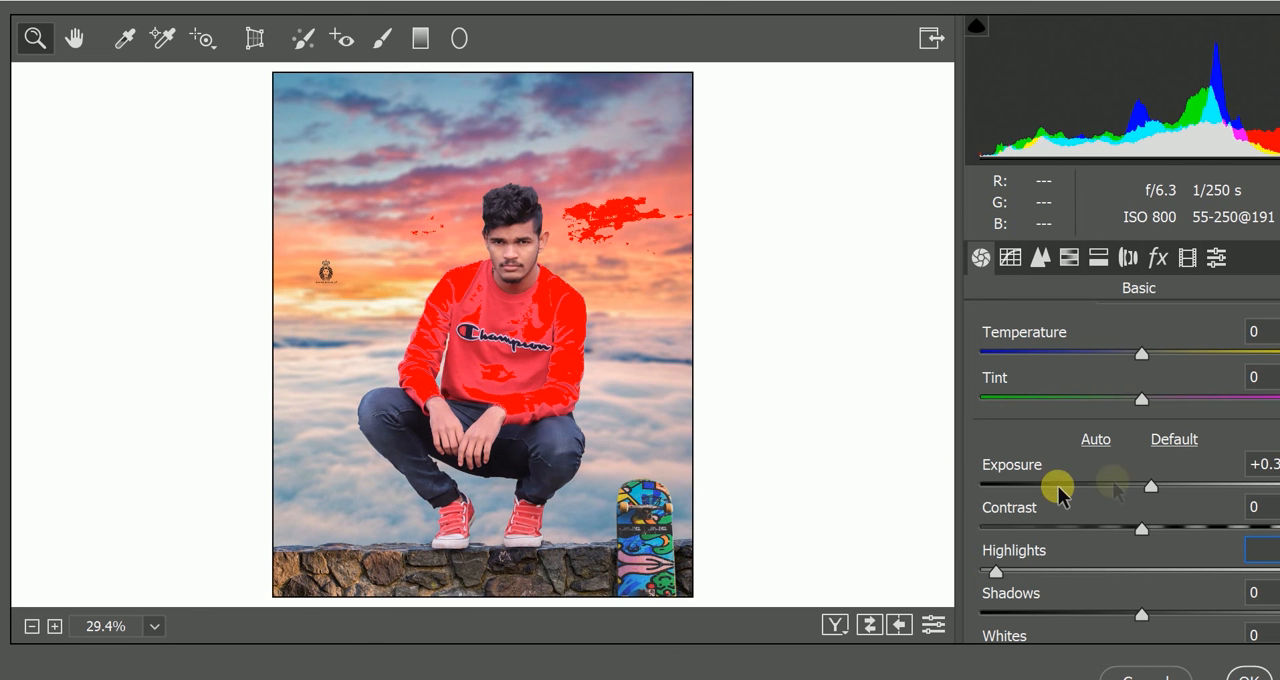
pyautogui.click(1146, 489)
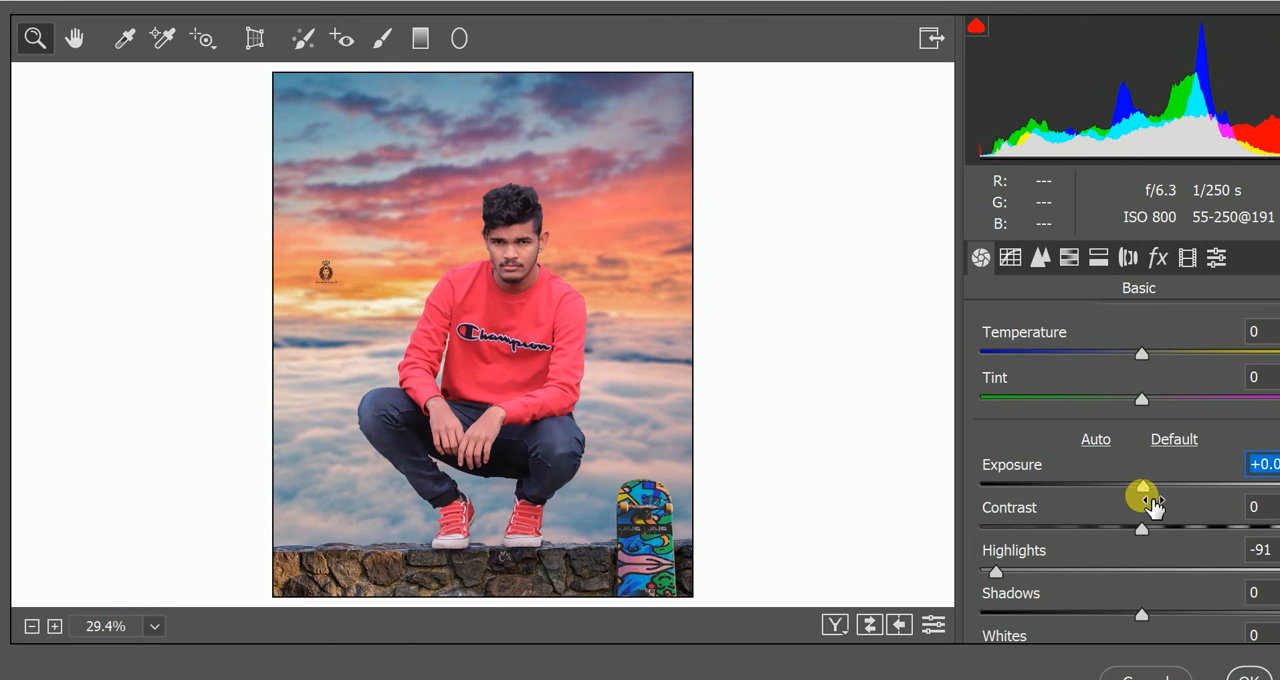
pyautogui.moveTo(1143, 518); pyautogui.dragTo(1206, 488)
# - Raise the whites slightly, lower the blacks and fine-tune the clarity and color presence settings
pyautogui.scroll(-3, 1157, 526)
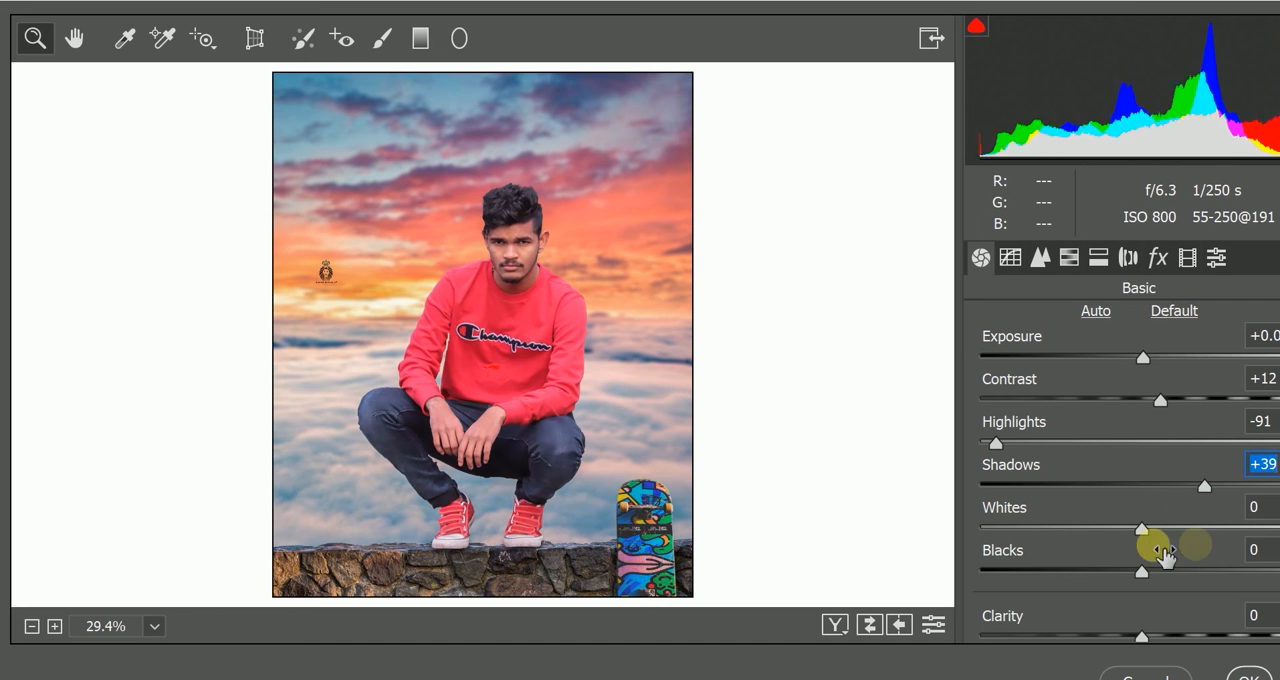
pyautogui.moveTo(1142, 528); pyautogui.dragTo(1165, 527)
pyautogui.moveTo(1142, 572); pyautogui.dragTo(1108, 568)
pyautogui.scroll(-3, 1130, 530)
pyautogui.moveTo(1140, 508)
pyautogui.mouseDown()
pyautogui.moveTo(1166, 500)
pyautogui.moveTo(1155, 508)
pyautogui.mouseUp()
pyautogui.moveTo(1158, 590); pyautogui.dragTo(1126, 608)
pyautogui.scroll(-1, 1143, 526)
pyautogui.moveTo(1143, 572); pyautogui.dragTo(1157, 533)
# - Adjust the parametric tone curve with highlights at -4, lights at +5 and shadows at +6, fine-tuning the darks
pyautogui.click(1010, 257)
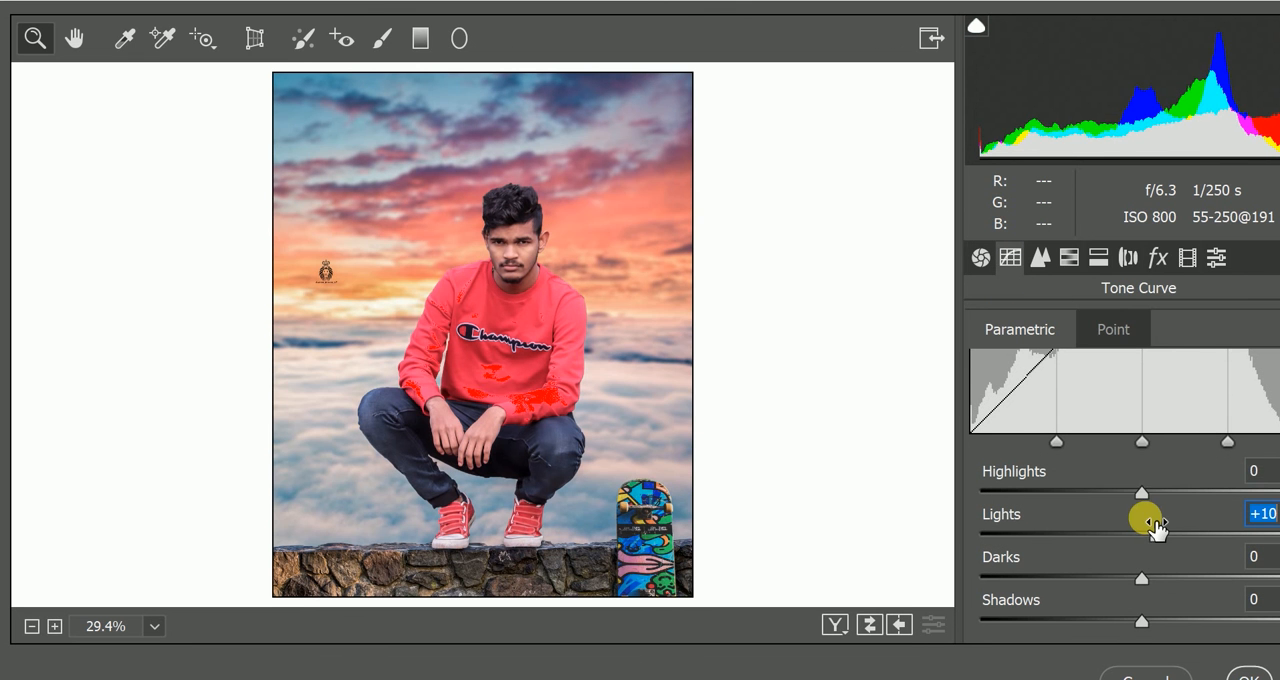
pyautogui.moveTo(1142, 490); pyautogui.dragTo(1156, 491)
pyautogui.moveTo(1157, 533); pyautogui.dragTo(1149, 533)
pyautogui.moveTo(1154, 491); pyautogui.dragTo(1134, 492)
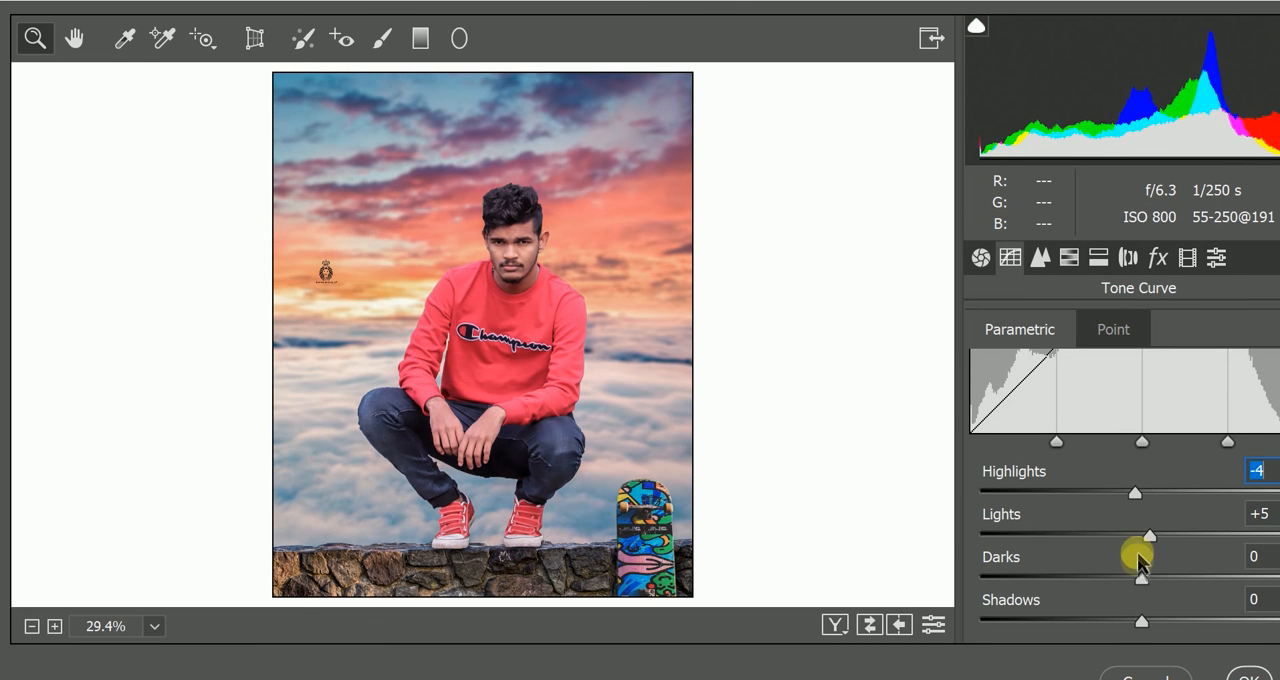
pyautogui.moveTo(1142, 573); pyautogui.dragTo(1130, 568)
pyautogui.moveTo(1143, 620); pyautogui.dragTo(1163, 620)
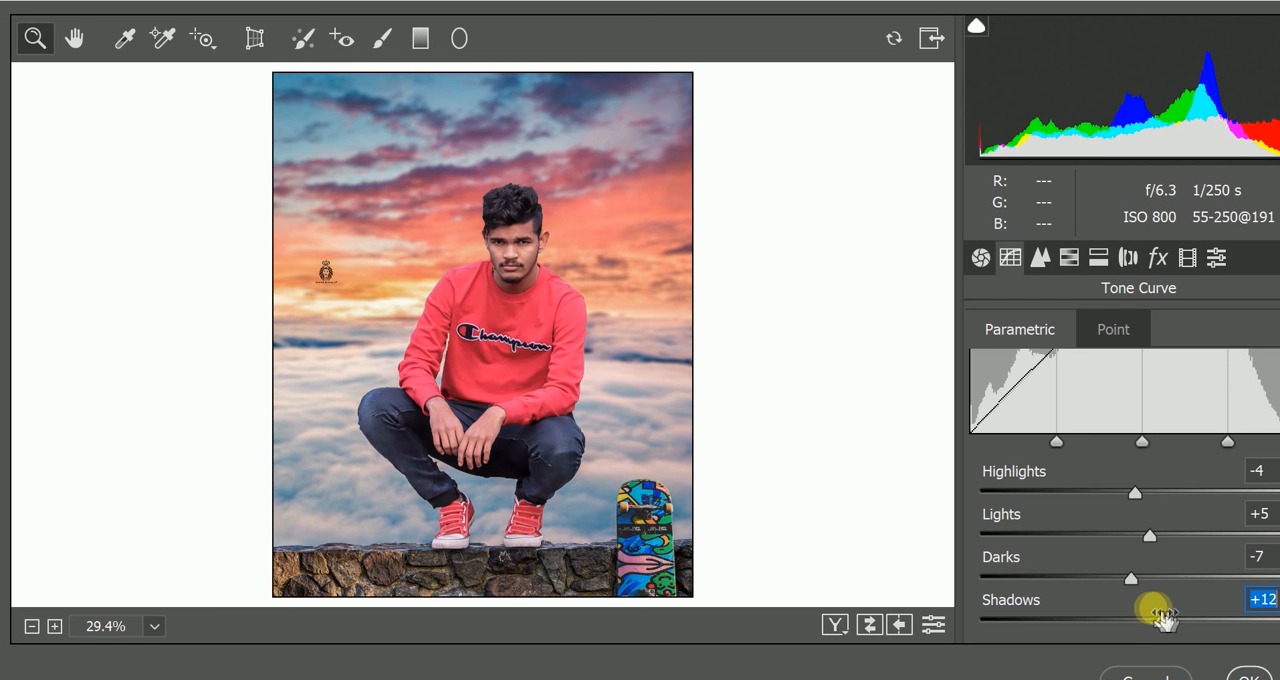
pyautogui.moveTo(1131, 577); pyautogui.dragTo(1150, 577)
# - Set the HSL luminance to reds -6, oranges +4, aquas +3 and blues -52
pyautogui.click(1069, 257)
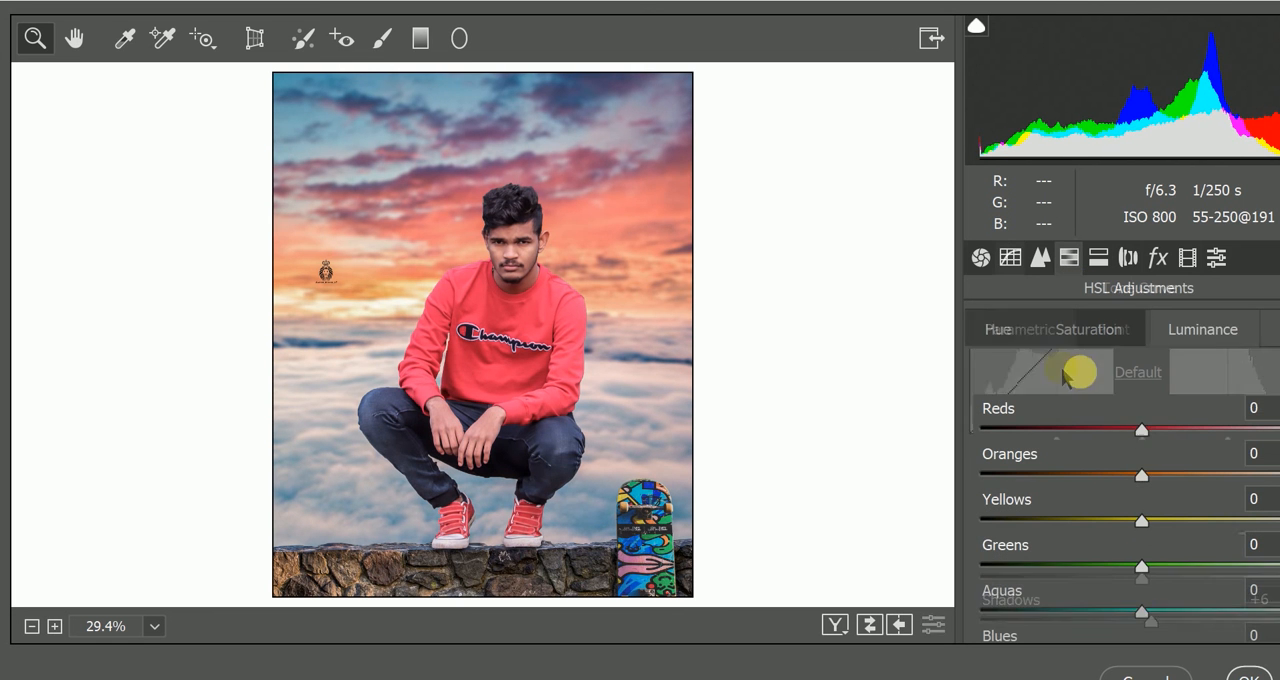
pyautogui.moveTo(1143, 474)
pyautogui.mouseDown()
pyautogui.moveTo(1168, 470)
pyautogui.moveTo(1148, 474)
pyautogui.mouseUp()
pyautogui.moveTo(1150, 420); pyautogui.dragTo(1141, 420)
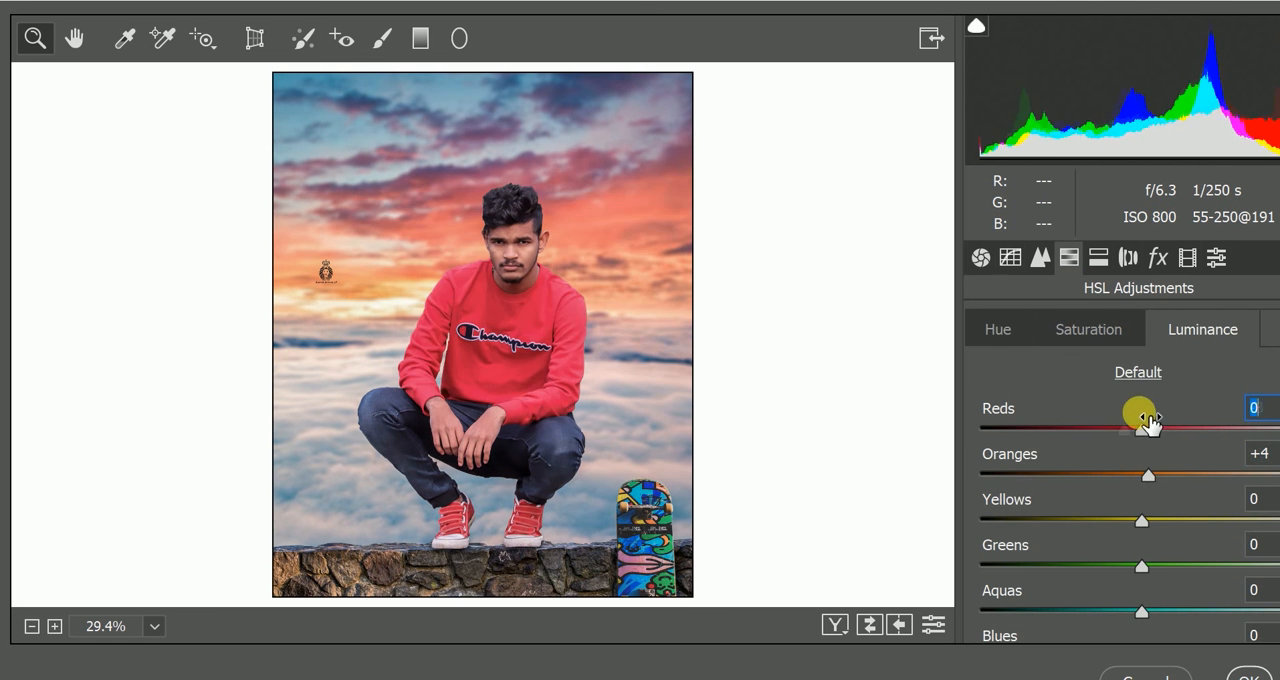
pyautogui.scroll(-2, 1135, 500)
pyautogui.moveTo(1148, 582); pyautogui.dragTo(1075, 578)
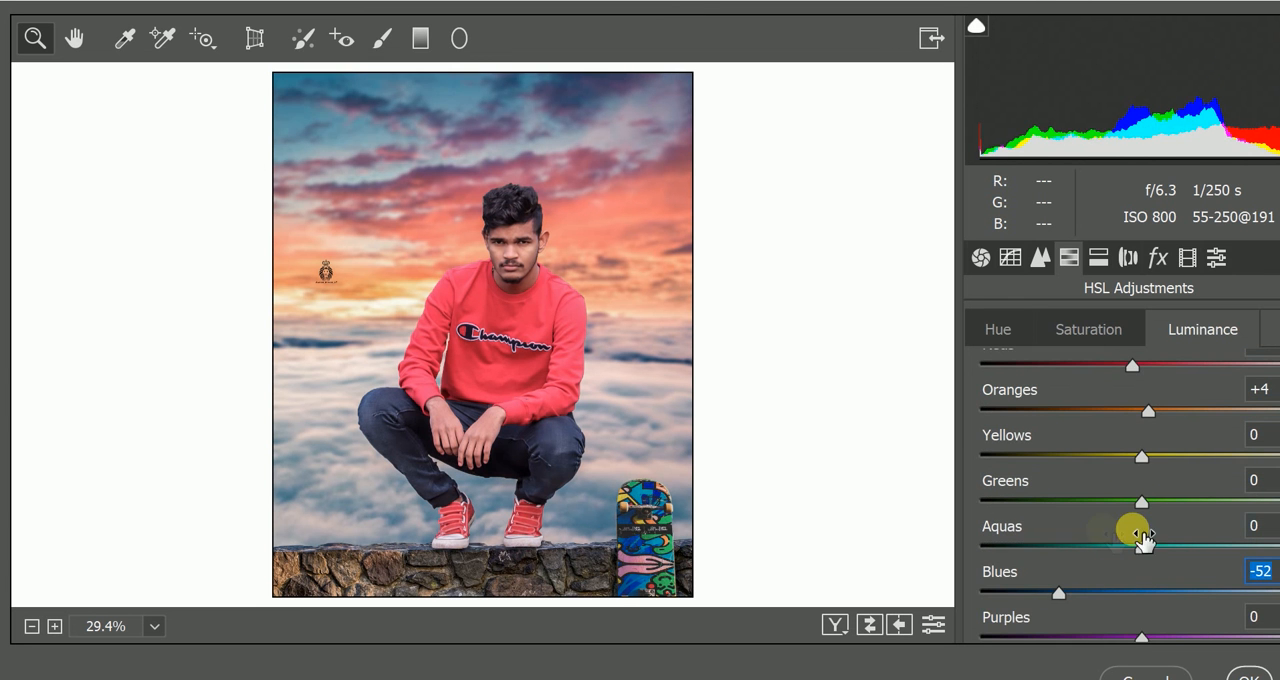
pyautogui.moveTo(1141, 548)
pyautogui.mouseDown()
pyautogui.moveTo(1163, 548)
pyautogui.moveTo(1146, 548)
pyautogui.mouseUp()
pyautogui.scroll(-1, 1146, 480)
# - Lower the HSL saturation of the reds slightly
pyautogui.scroll(3, 1132, 432)
pyautogui.click(1089, 329)
pyautogui.moveTo(1141, 428)
pyautogui.mouseDown()
pyautogui.moveTo(1108, 429)
pyautogui.moveTo(1151, 429)
pyautogui.moveTo(1123, 429)
pyautogui.mouseUp()
pyautogui.click(1158, 257)
pyautogui.scroll(-3, 1145, 550)
# - Calibrate the colors with blue primary hue -88 and saturation -52, red primary saturation -5 and green primary saturation +2
pyautogui.click(1187, 257)
pyautogui.moveTo(1143, 577); pyautogui.dragTo(1012, 577)
pyautogui.moveTo(1141, 622); pyautogui.dragTo(1072, 622)
pyautogui.moveTo(1008, 578); pyautogui.dragTo(1000, 578)
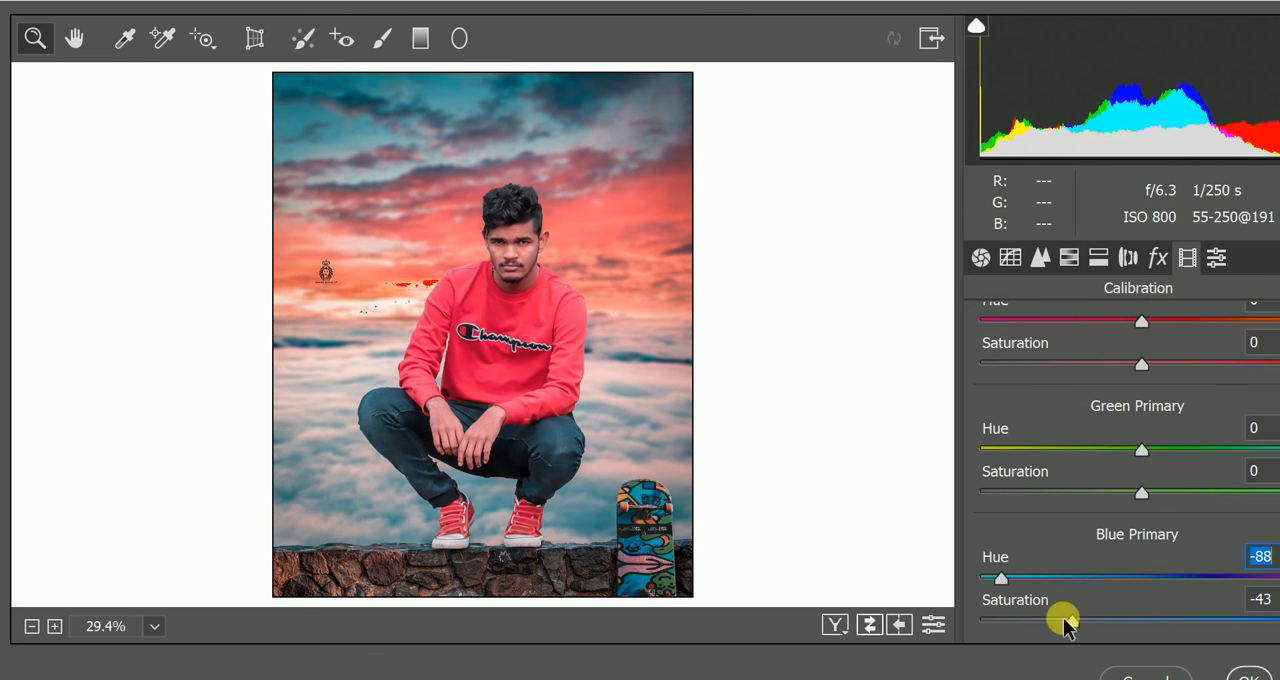
pyautogui.moveTo(1068, 622); pyautogui.dragTo(1059, 622)
pyautogui.moveTo(1141, 364)
pyautogui.mouseDown()
pyautogui.moveTo(1100, 362)
pyautogui.moveTo(1136, 366)
pyautogui.mouseUp()
pyautogui.moveTo(1141, 450); pyautogui.dragTo(1143, 500)
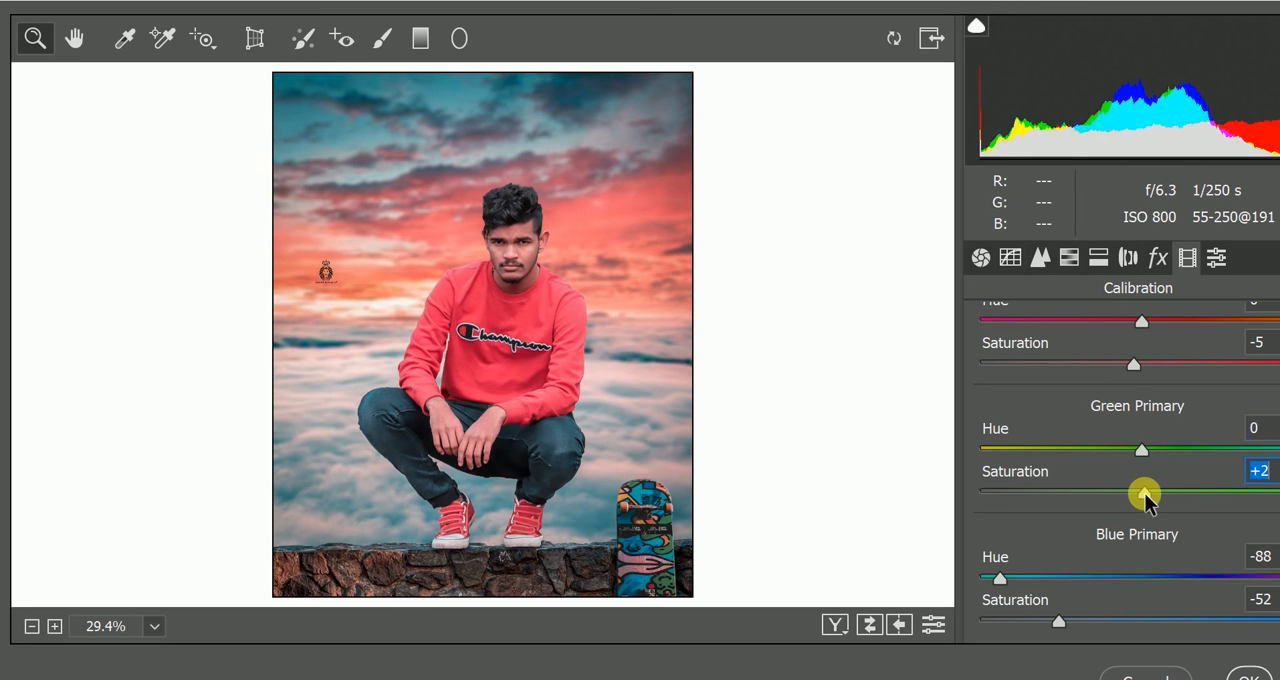
# - Fine-tune the reds' saturation and set the luminance of reds to +8, oranges to +6 and greens to -12
pyautogui.click(1073, 259)
pyautogui.click(1094, 332)
pyautogui.moveTo(1156, 430)
pyautogui.mouseDown()
pyautogui.moveTo(1140, 427)
pyautogui.moveTo(1158, 428)
pyautogui.mouseUp()
pyautogui.click(1190, 334)
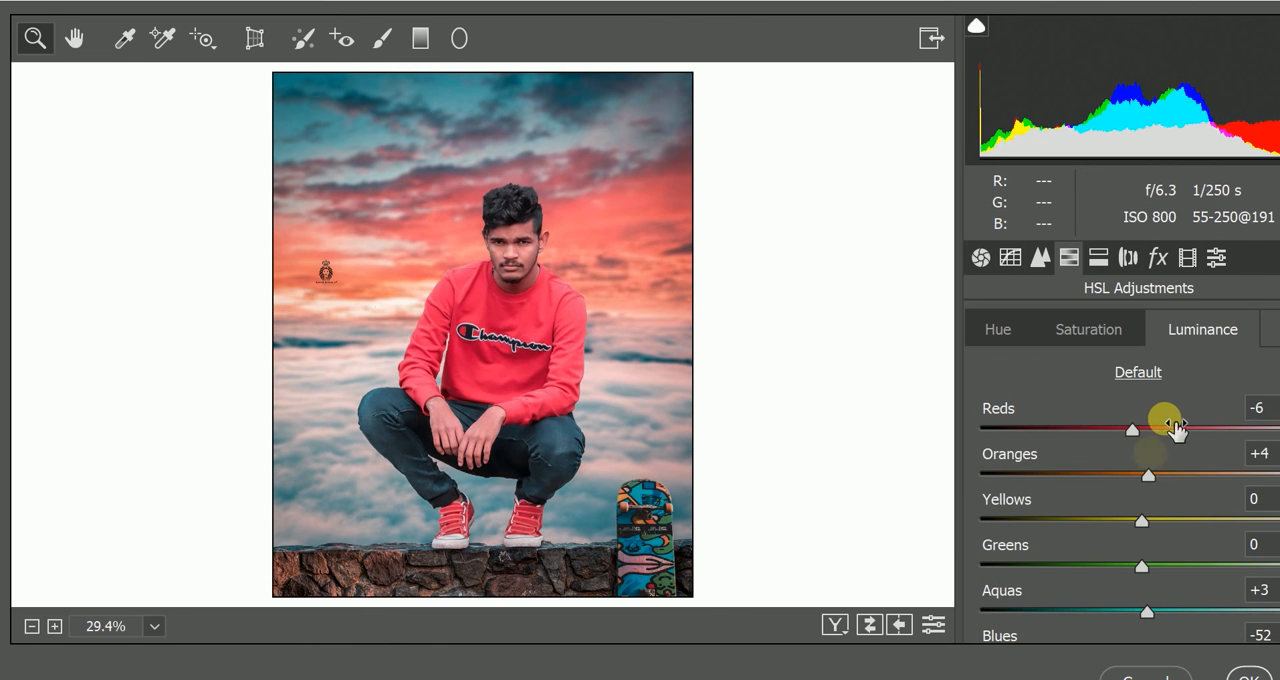
pyautogui.moveTo(1149, 473); pyautogui.dragTo(1182, 466)
pyautogui.moveTo(1132, 430); pyautogui.dragTo(1159, 468)
pyautogui.moveTo(1137, 428); pyautogui.dragTo(1157, 425)
pyautogui.moveTo(1148, 563); pyautogui.dragTo(1124, 563)
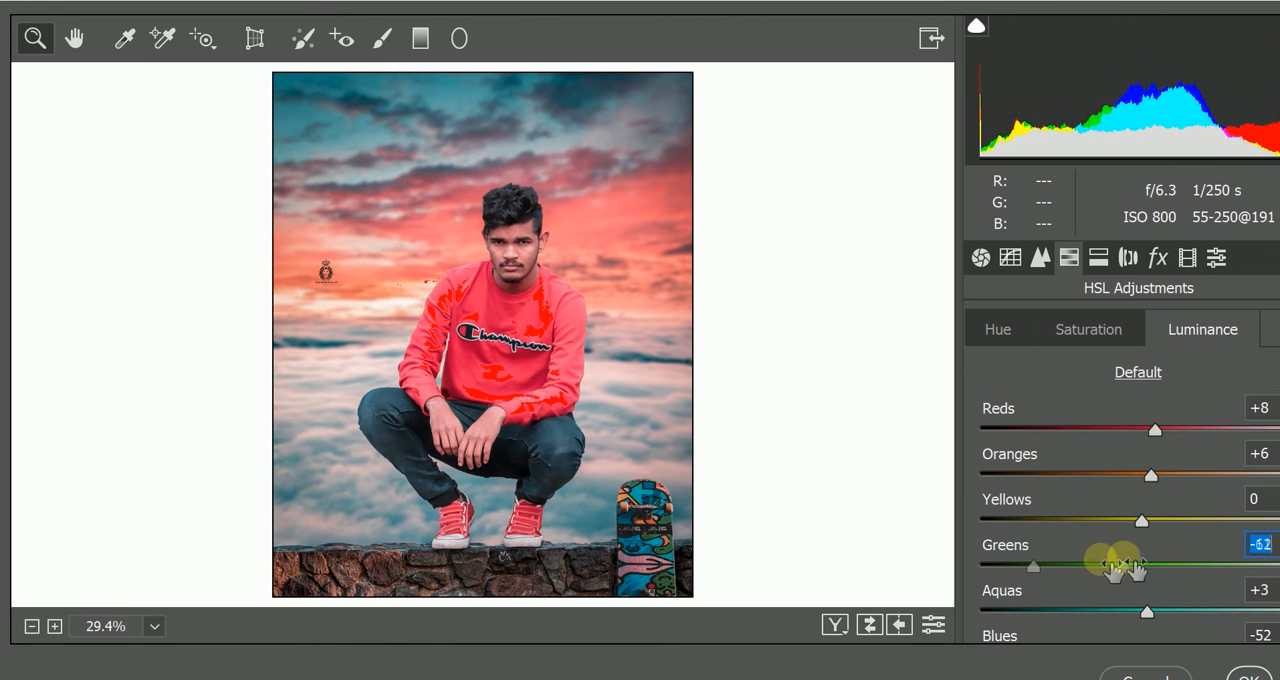
# - Darken the remaining HSL colors by setting luminance of purples to -38 and magentas to -73
pyautogui.scroll(-1, 1140, 566)
pyautogui.scroll(-2, 1143, 570)
pyautogui.moveTo(1142, 619); pyautogui.dragTo(1110, 617)
pyautogui.moveTo(1142, 575); pyautogui.dragTo(1089, 570)
pyautogui.moveTo(1091, 620); pyautogui.dragTo(1031, 617)
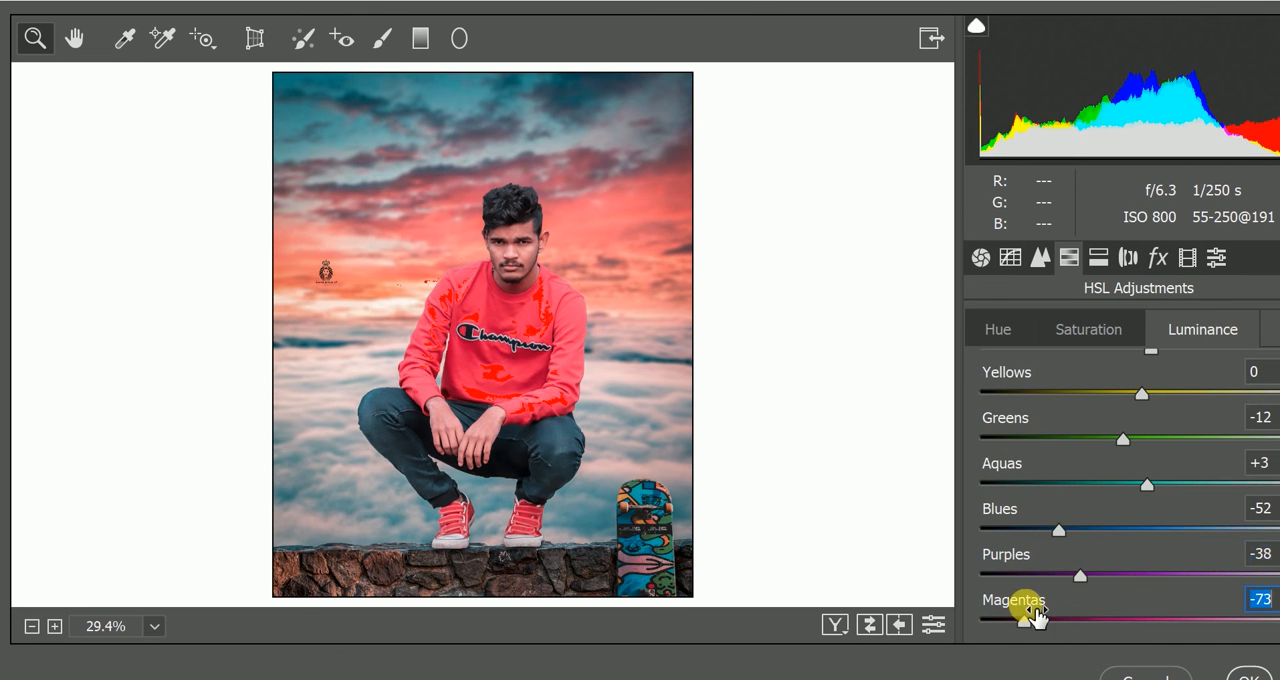
# - Apply split toning to the highlights with a warm hue at low saturation and shift the balance strongly toward the shadows
pyautogui.click(1008, 329)
pyautogui.click(1010, 257)
pyautogui.click(1098, 257)
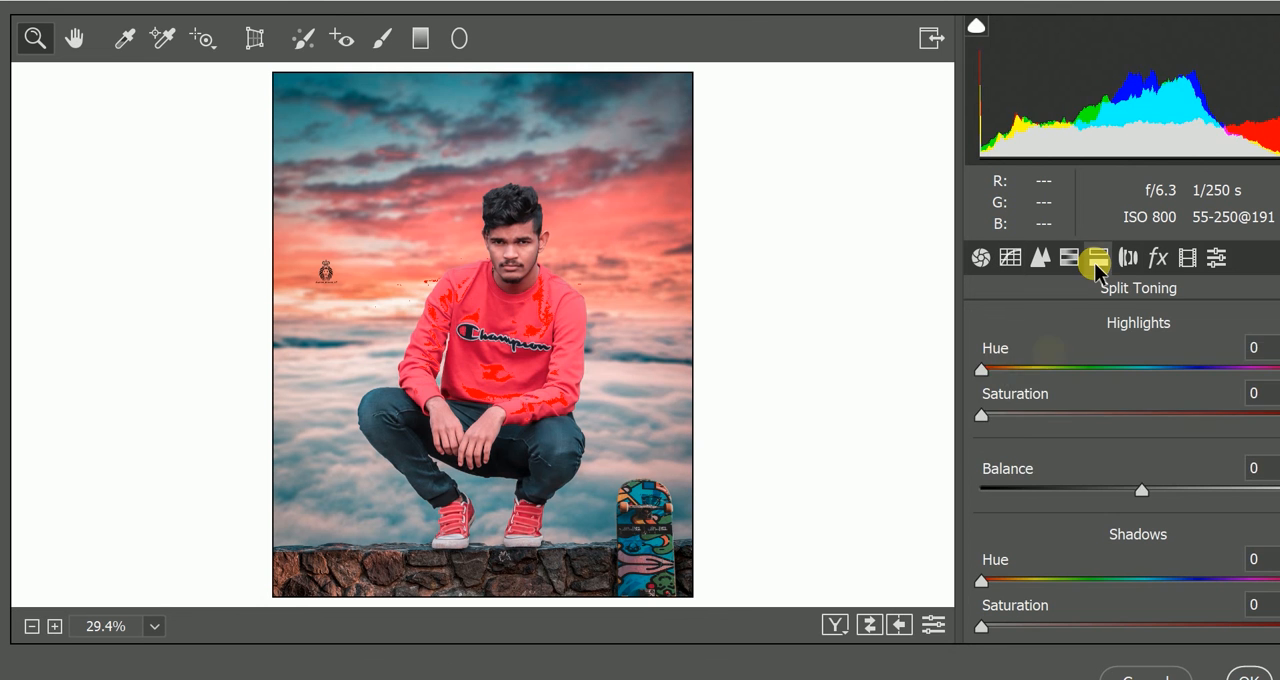
pyautogui.moveTo(981, 369); pyautogui.dragTo(1011, 371)
pyautogui.moveTo(981, 415); pyautogui.dragTo(1020, 417)
pyautogui.moveTo(1142, 490); pyautogui.dragTo(1050, 490)
pyautogui.moveTo(1010, 370)
pyautogui.mouseDown()
pyautogui.moveTo(1000, 378)
pyautogui.moveTo(1029, 370)
pyautogui.mouseUp()
pyautogui.moveTo(1051, 489); pyautogui.dragTo(1020, 490)
# - Warm the white balance temperature slightly, fine-tune the basic tone and apply the Camera Raw Filter
pyautogui.click(981, 257)
pyautogui.moveTo(1142, 481)
pyautogui.mouseDown()
pyautogui.moveTo(1172, 484)
pyautogui.moveTo(1146, 491)
pyautogui.mouseUp()
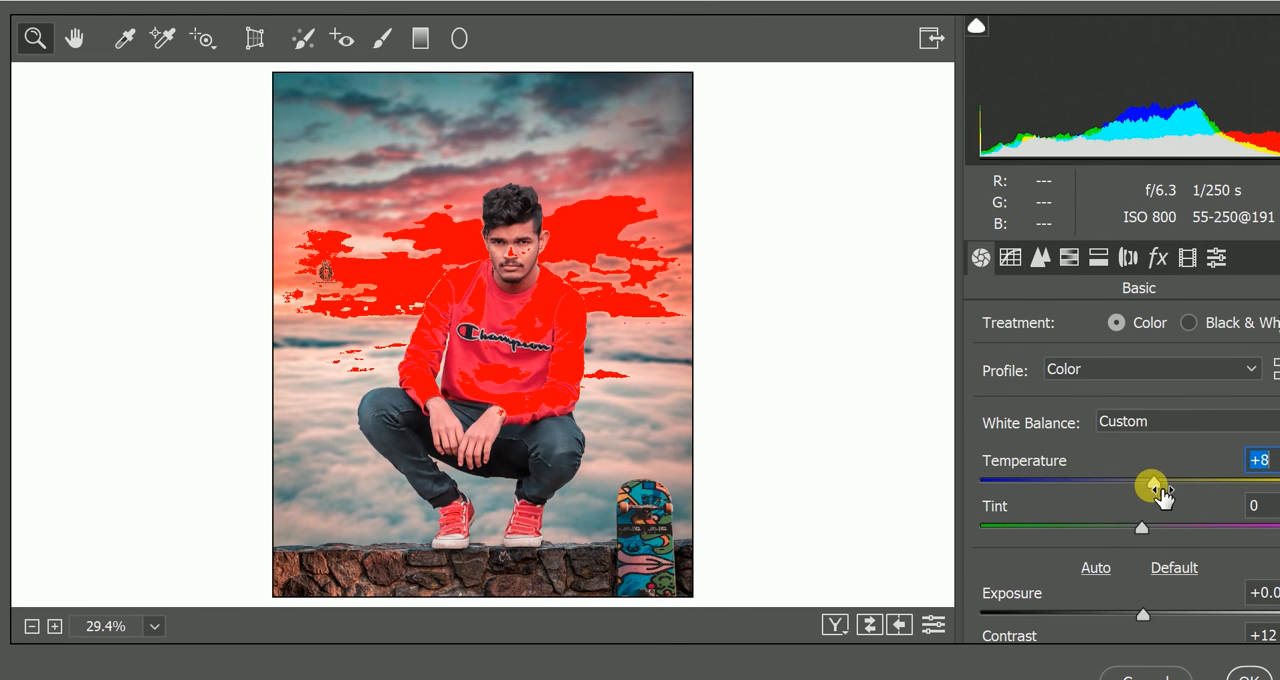
pyautogui.scroll(-1, 1115, 555)
pyautogui.moveTo(1115, 555); pyautogui.dragTo(1131, 531)
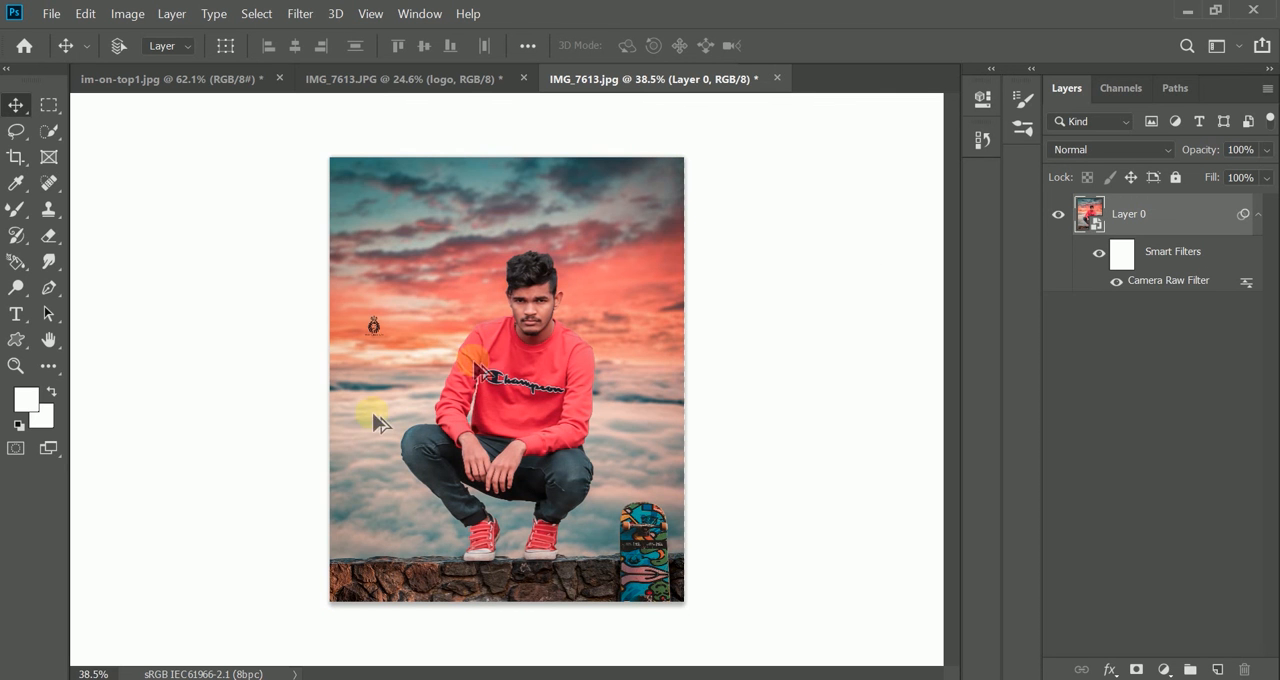
# - Select the Dodge tool and rasterize the filtered smart object layer so it can be painted on
pyautogui.scroll(1, 510, 395)
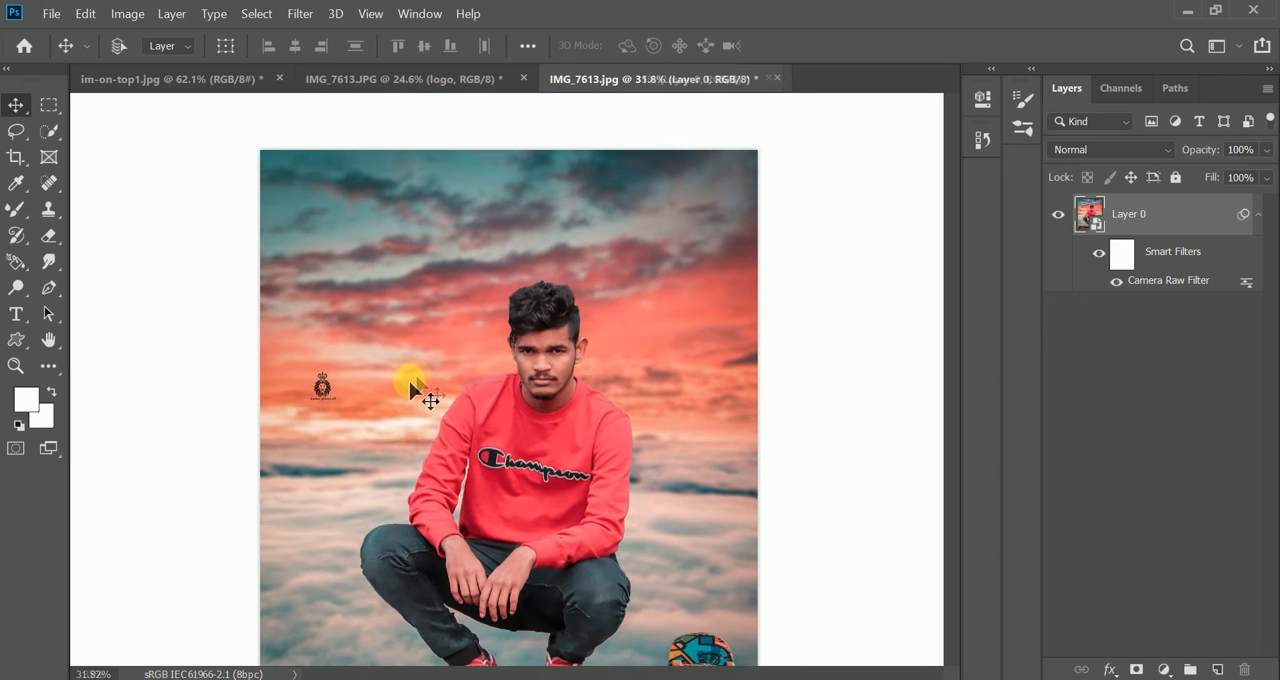
pyautogui.hotkey('ctrl', '0')
pyautogui.click(15, 290)
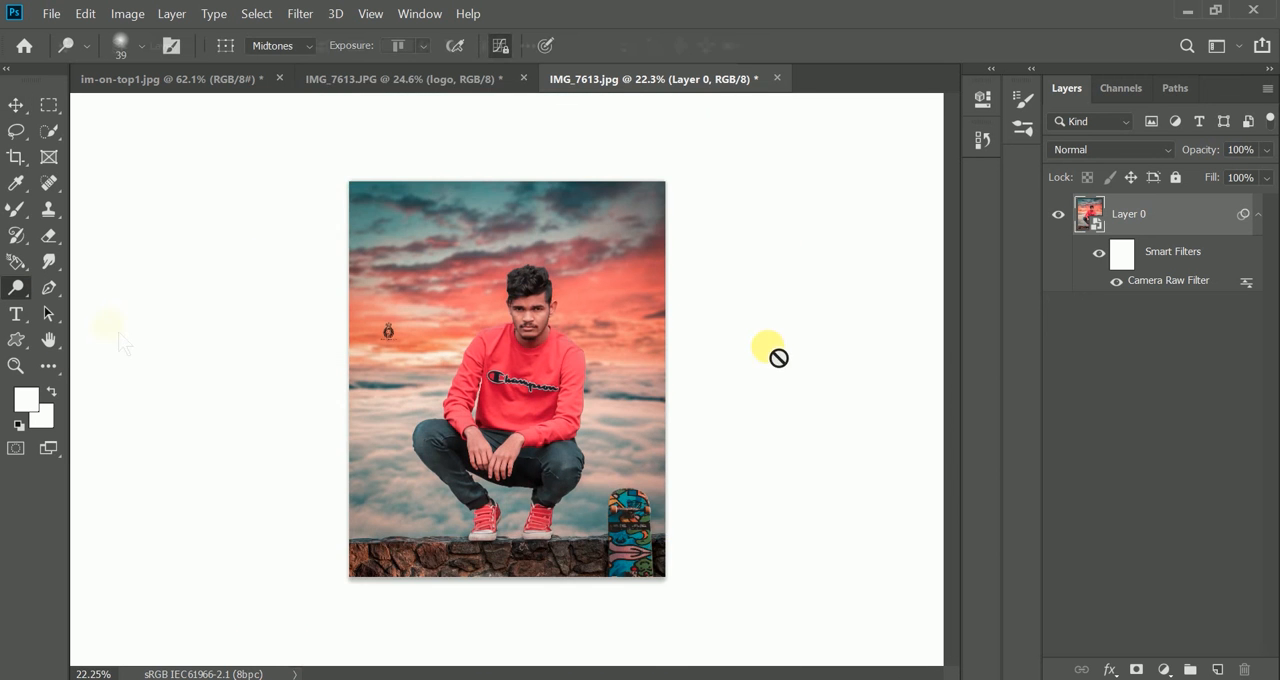
pyautogui.scroll(3, 543, 331)
pyautogui.rightClick(1041, 309)
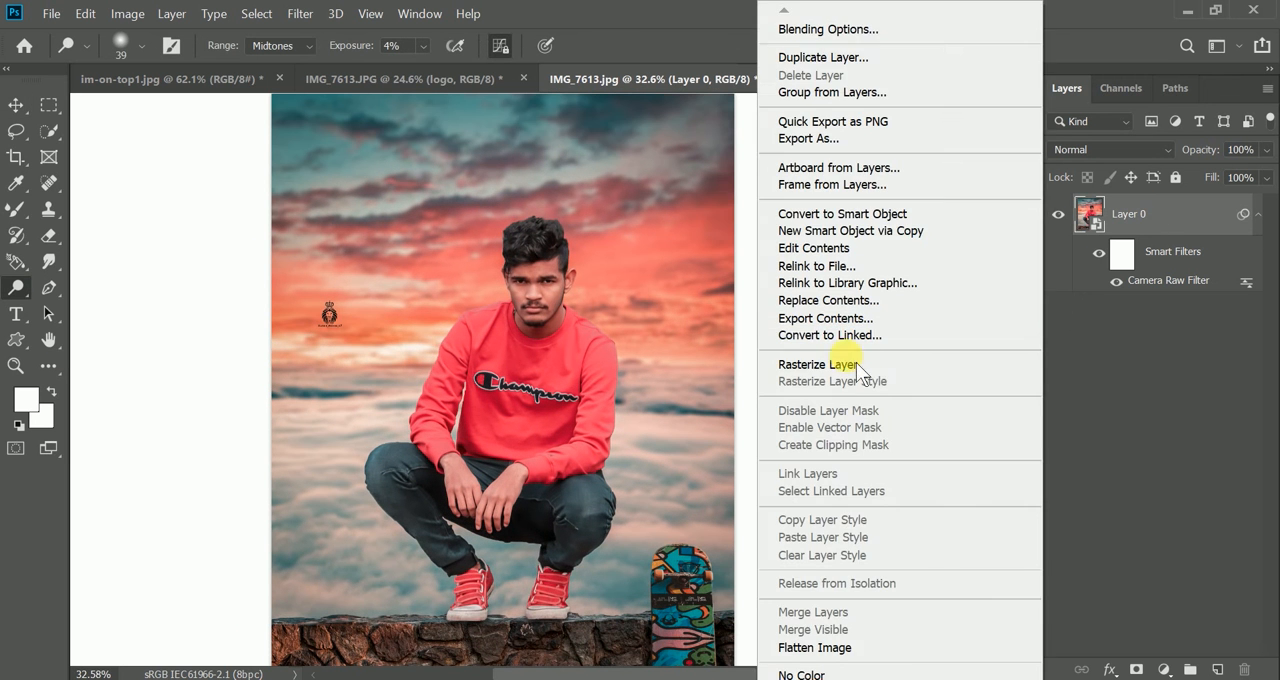
pyautogui.click(866, 366)
# - Set the Dodge tool to an 80 px brush with 5% exposure for working on the man's face
pyautogui.scroll(5, 557, 290)
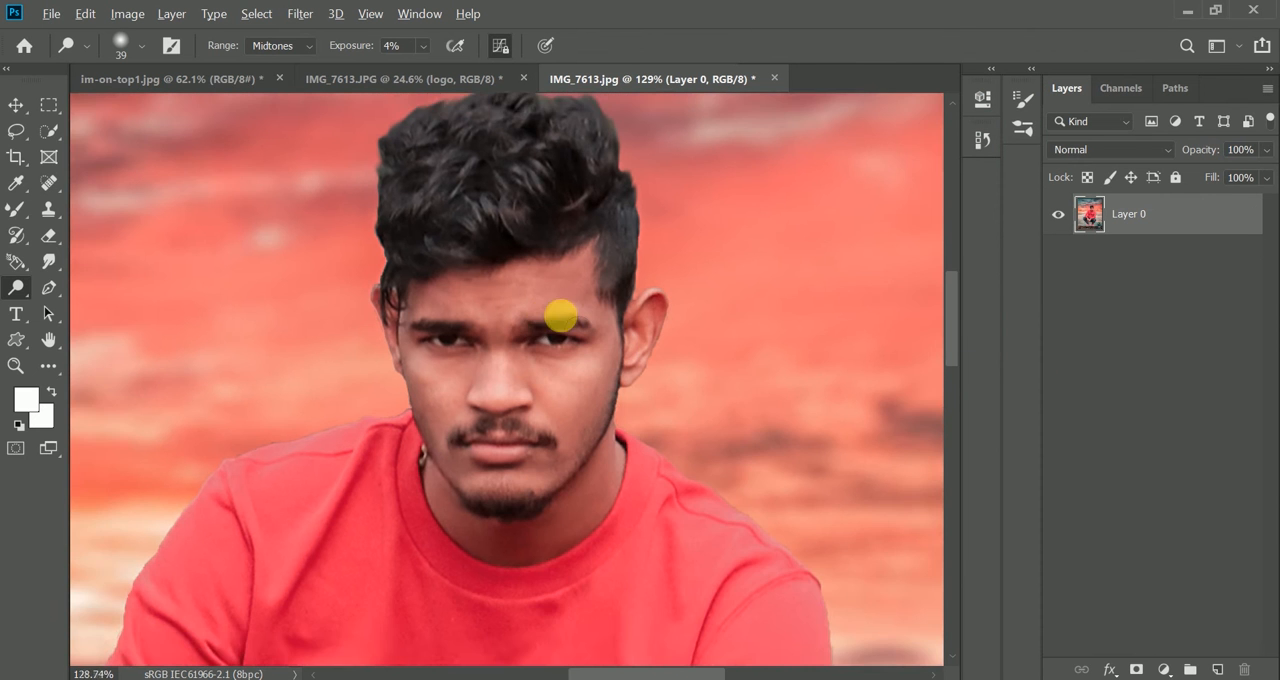
pyautogui.scroll(1, 560, 316)
pyautogui.rightClick(530, 315)
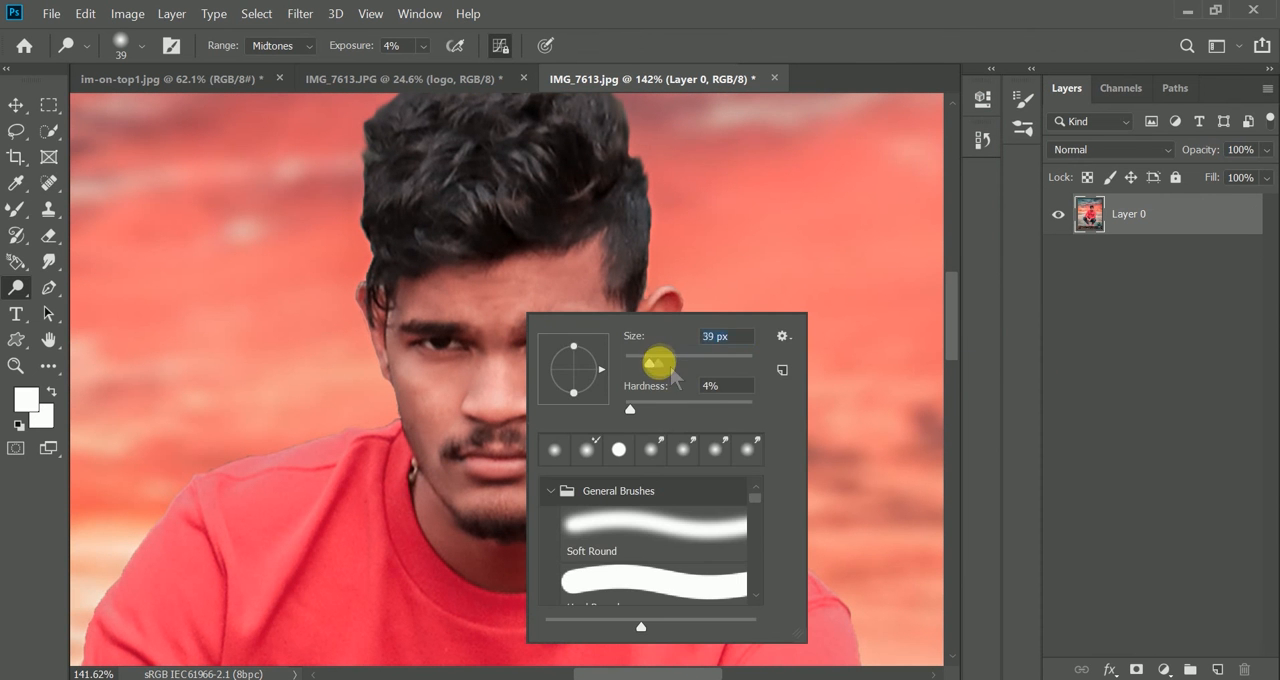
pyautogui.click(831, 77)
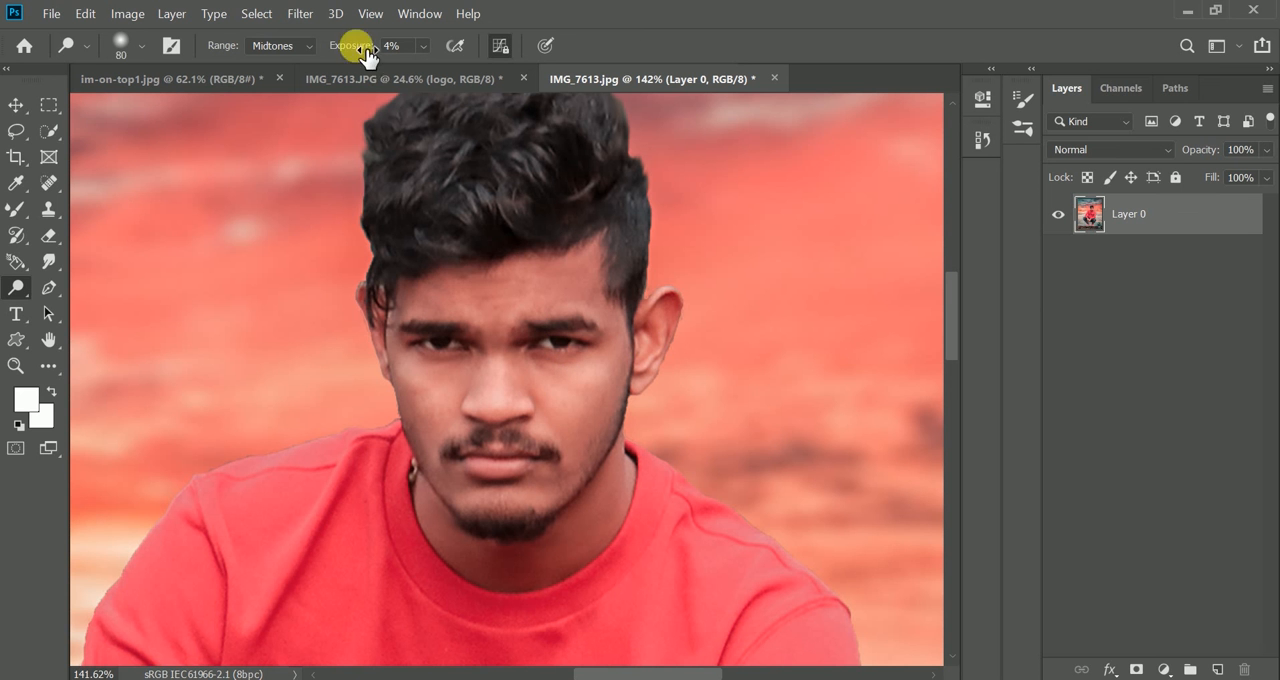
pyautogui.moveTo(361, 48); pyautogui.dragTo(366, 48)
pyautogui.press(']')
pyautogui.press(']')
pyautogui.press(']')
pyautogui.press(']')
pyautogui.press(']')
pyautogui.press(']')
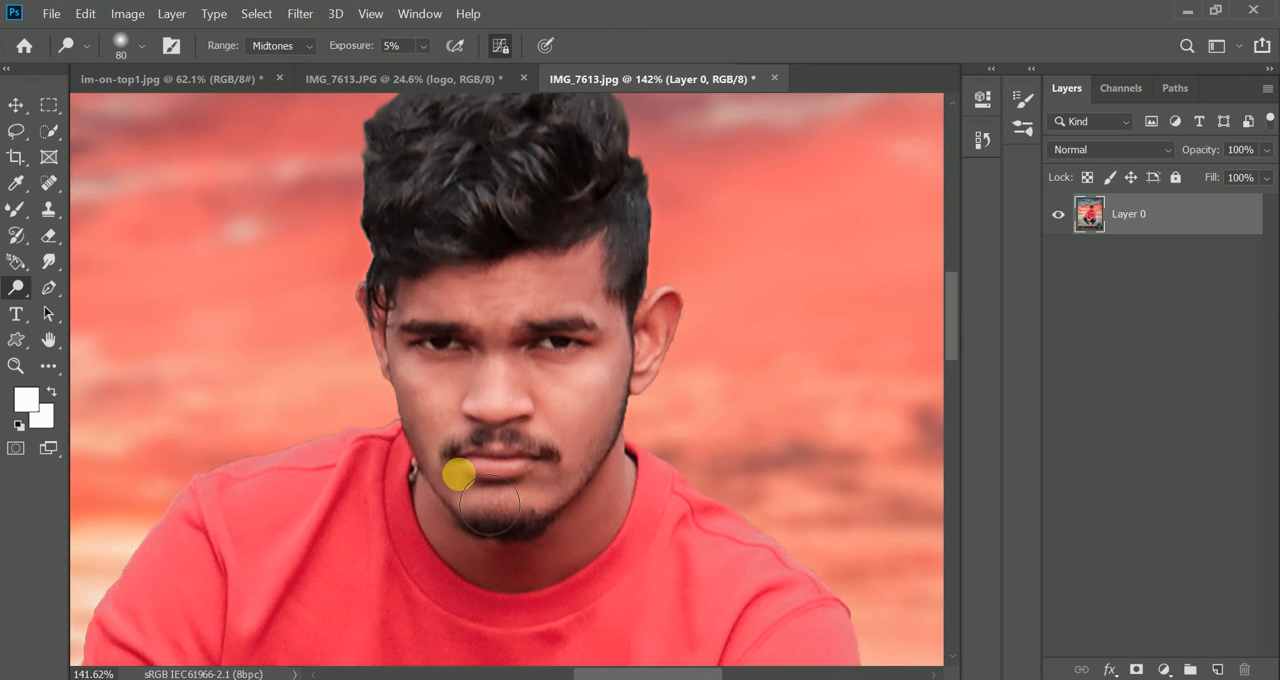
pyautogui.scroll(-5, 510, 495)
pyautogui.scroll(2, 500, 420)
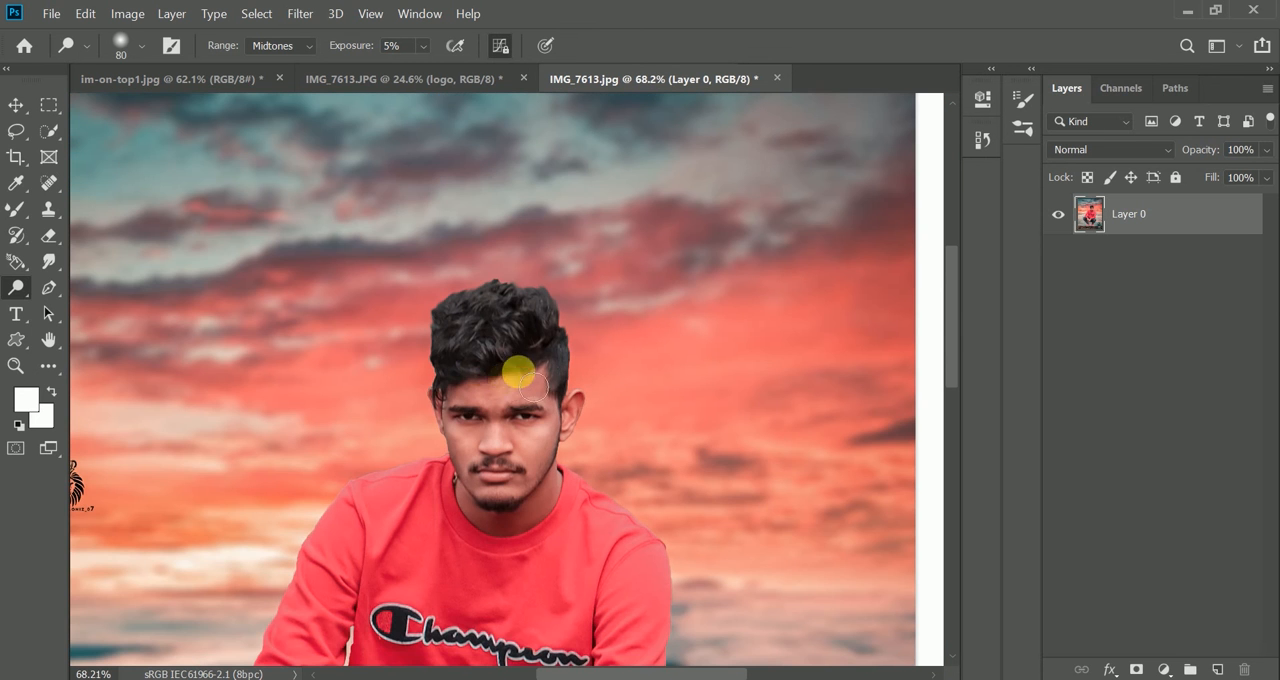
# - Review the color-graded composite as a whole and around the man's face and upper body
pyautogui.scroll(-7, 345, 464)
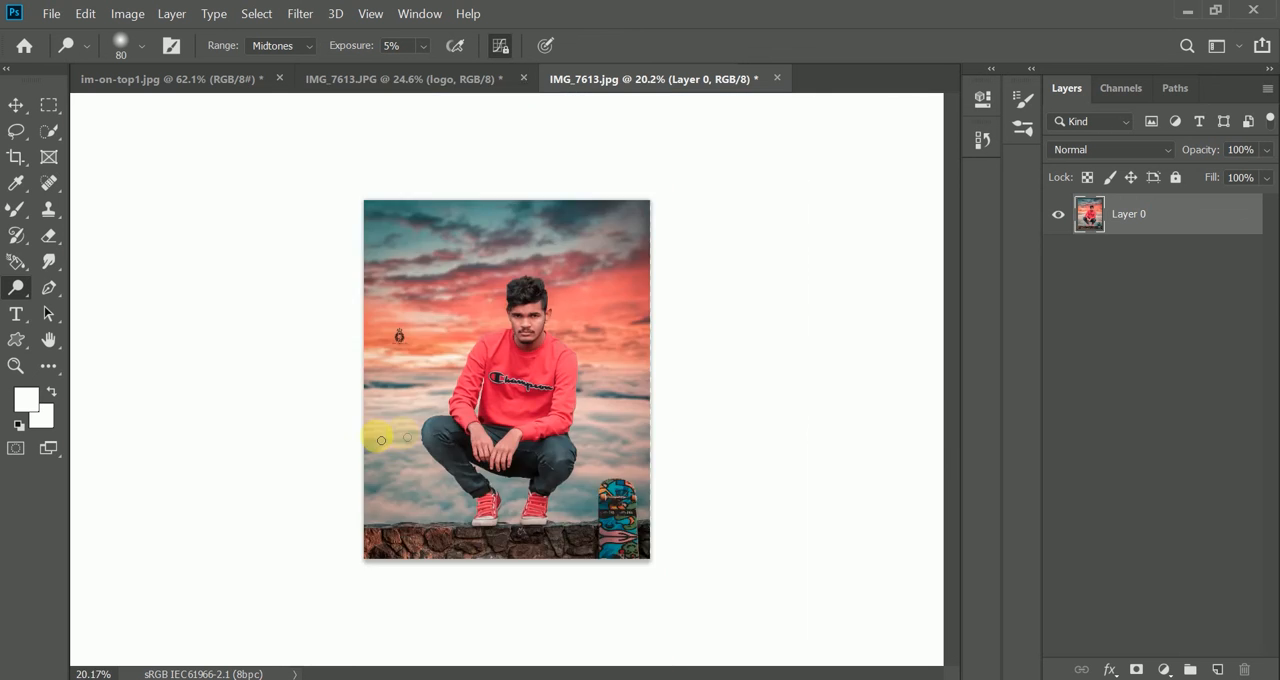
pyautogui.scroll(3, 398, 442)
pyautogui.scroll(2, 402, 436)
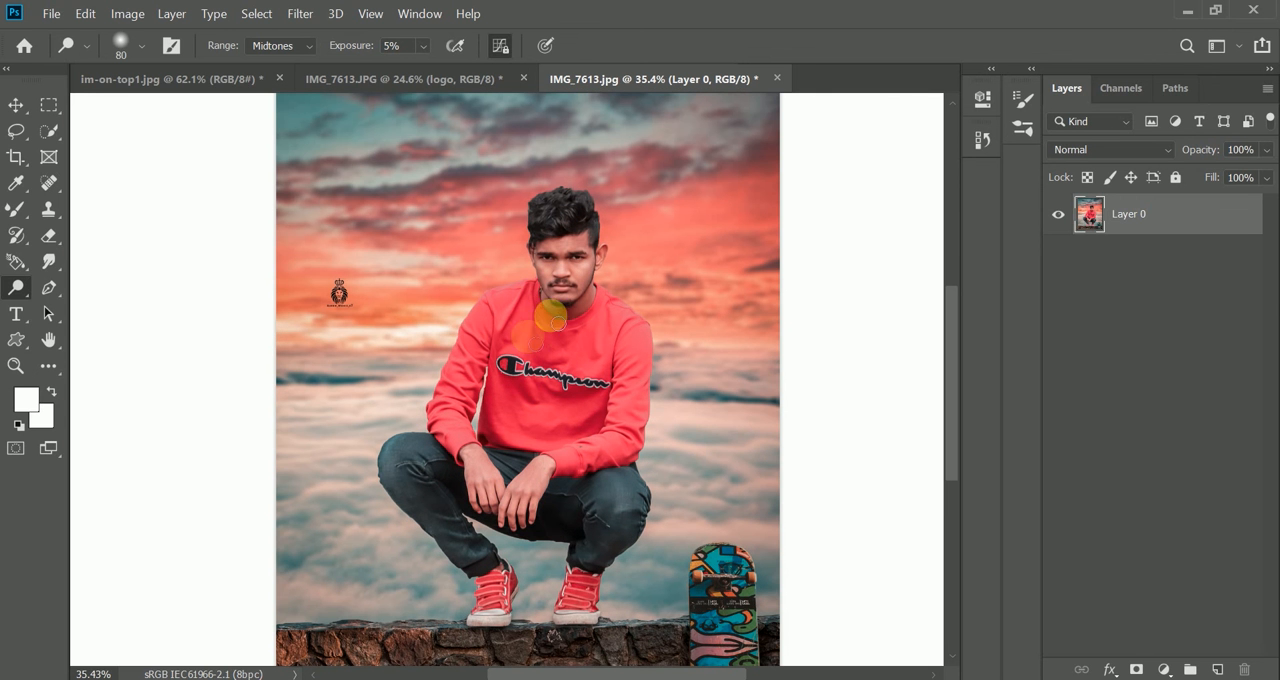
pyautogui.scroll(-2, 423, 484)
pyautogui.scroll(1, 425, 480)
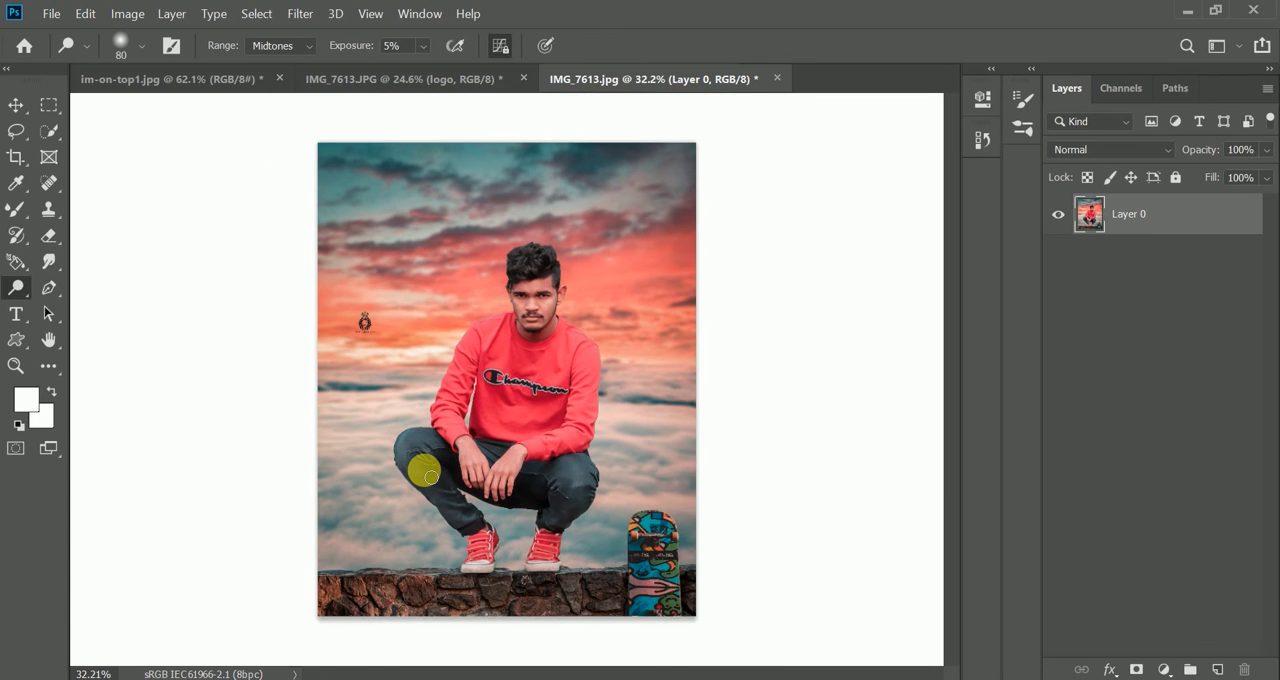
pyautogui.scroll(-1, 742, 354)
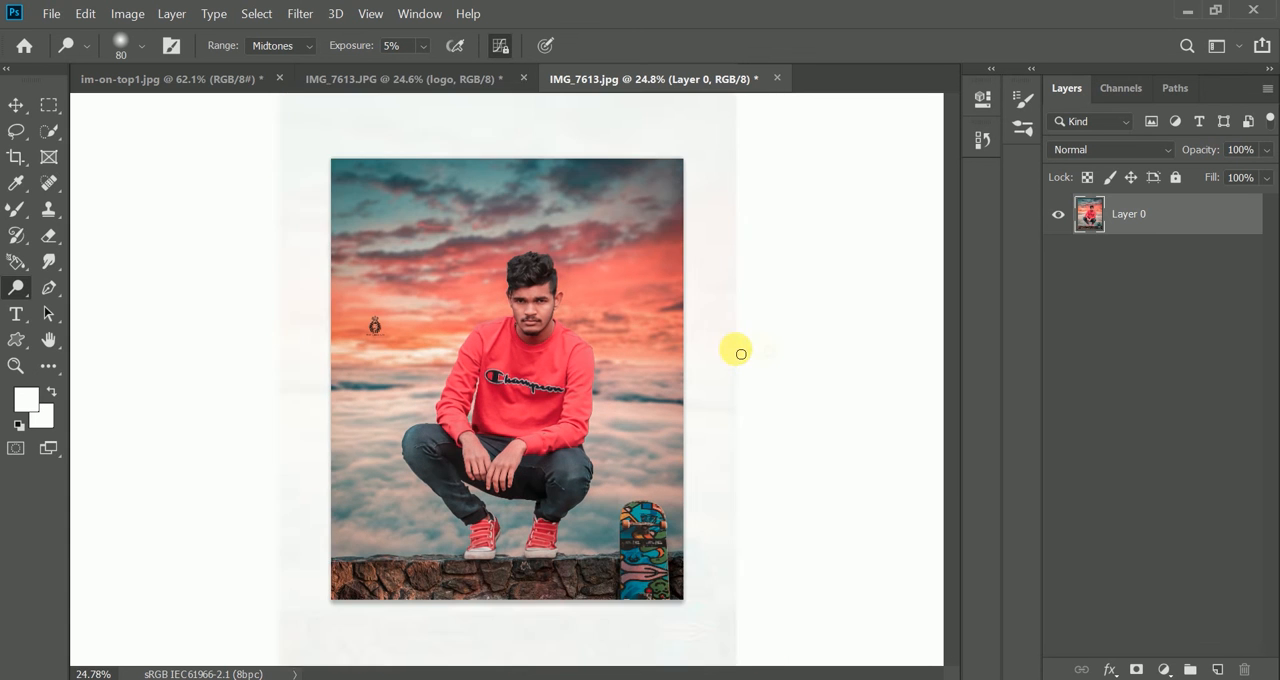
# - Add a new layer for the Brush tool and sample the sunset's orange (ed7c5f) as the foreground color
pyautogui.click(1219, 669)
pyautogui.rightClick(16, 209)
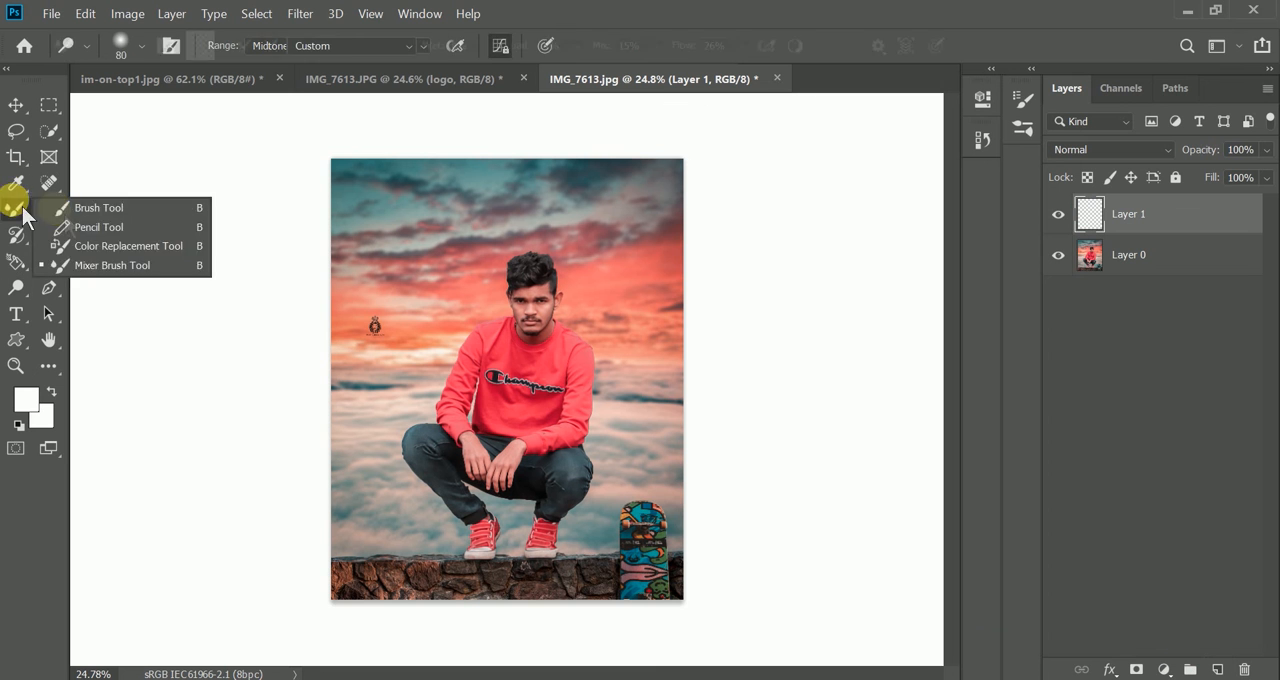
pyautogui.click(100, 206)
pyautogui.moveTo(597, 371); pyautogui.dragTo(614, 371)
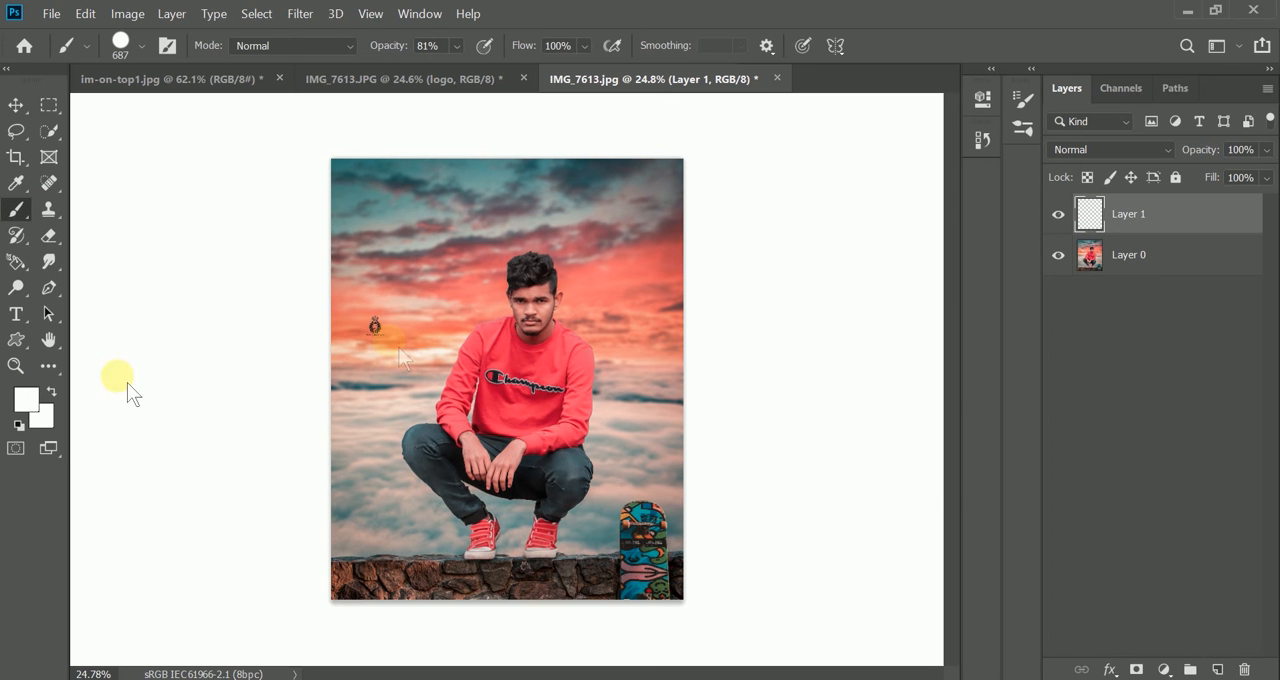
pyautogui.click(26, 399)
pyautogui.click(404, 362)
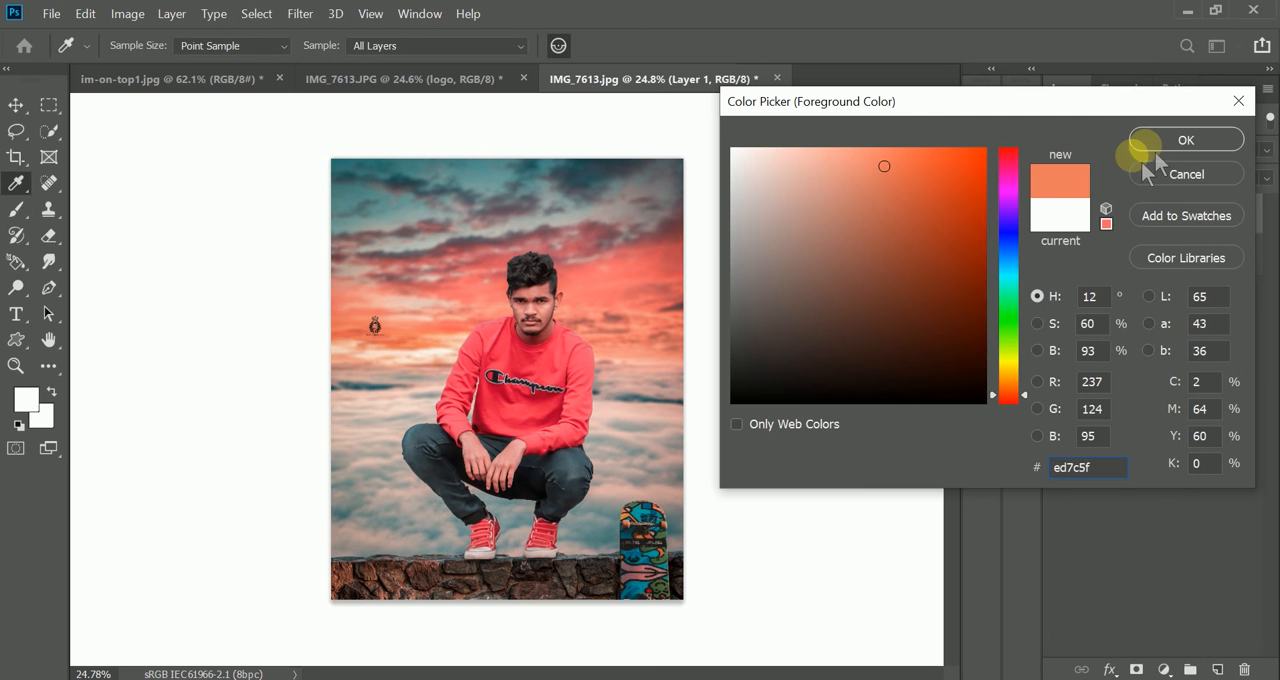
pyautogui.click(1147, 145)
# - Set the new layer's blend mode to Screen and paint an orange glow beside the man with a 0% hardness brush
pyautogui.click(1075, 152)
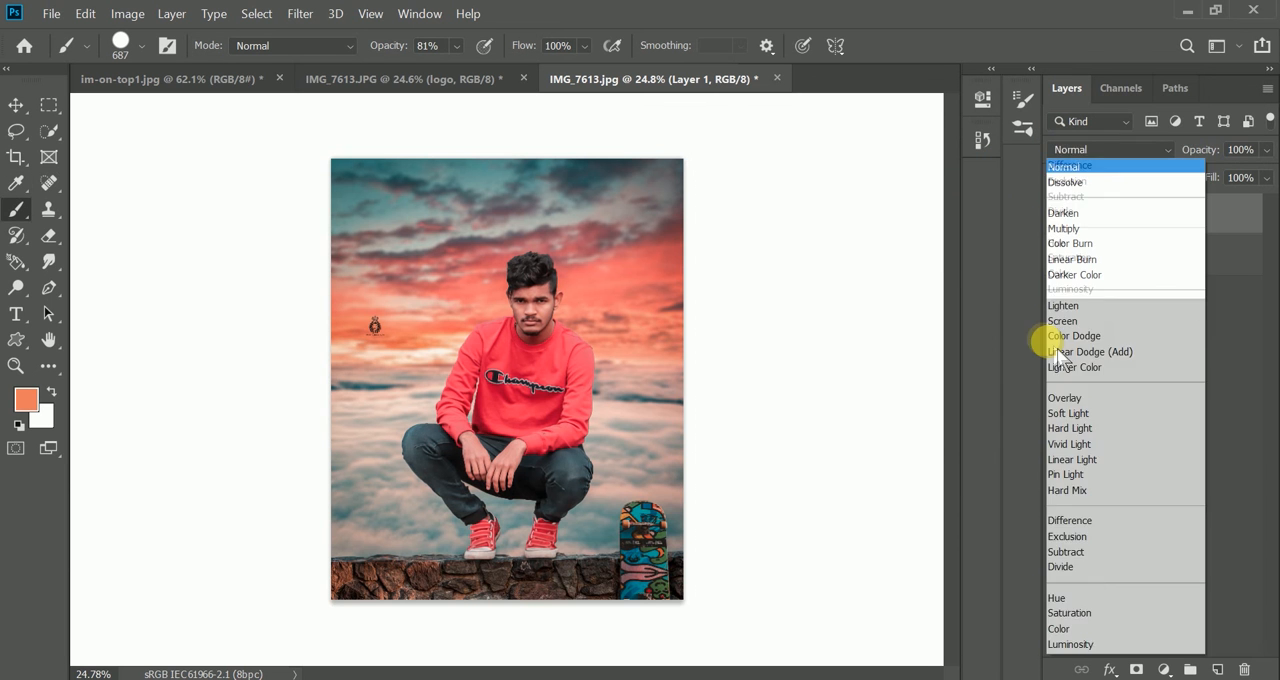
pyautogui.click(1040, 323)
pyautogui.rightClick(549, 353)
pyautogui.moveTo(617, 424); pyautogui.dragTo(518, 428)
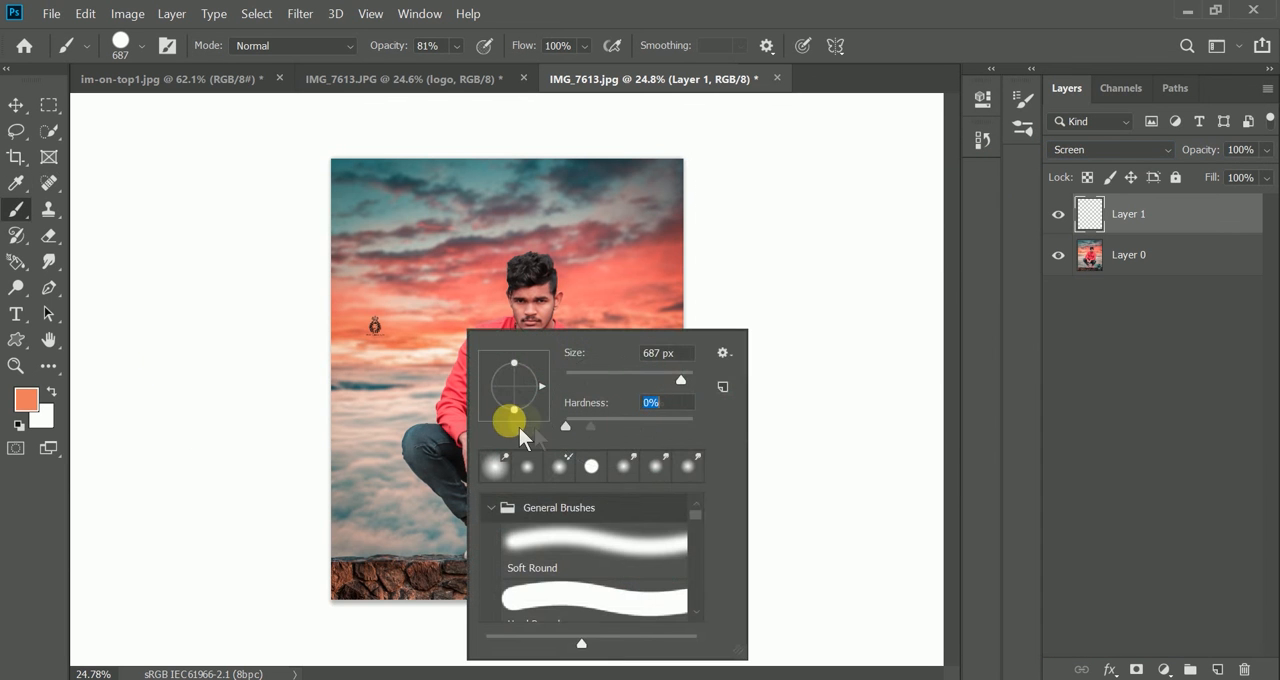
pyautogui.click(201, 398)
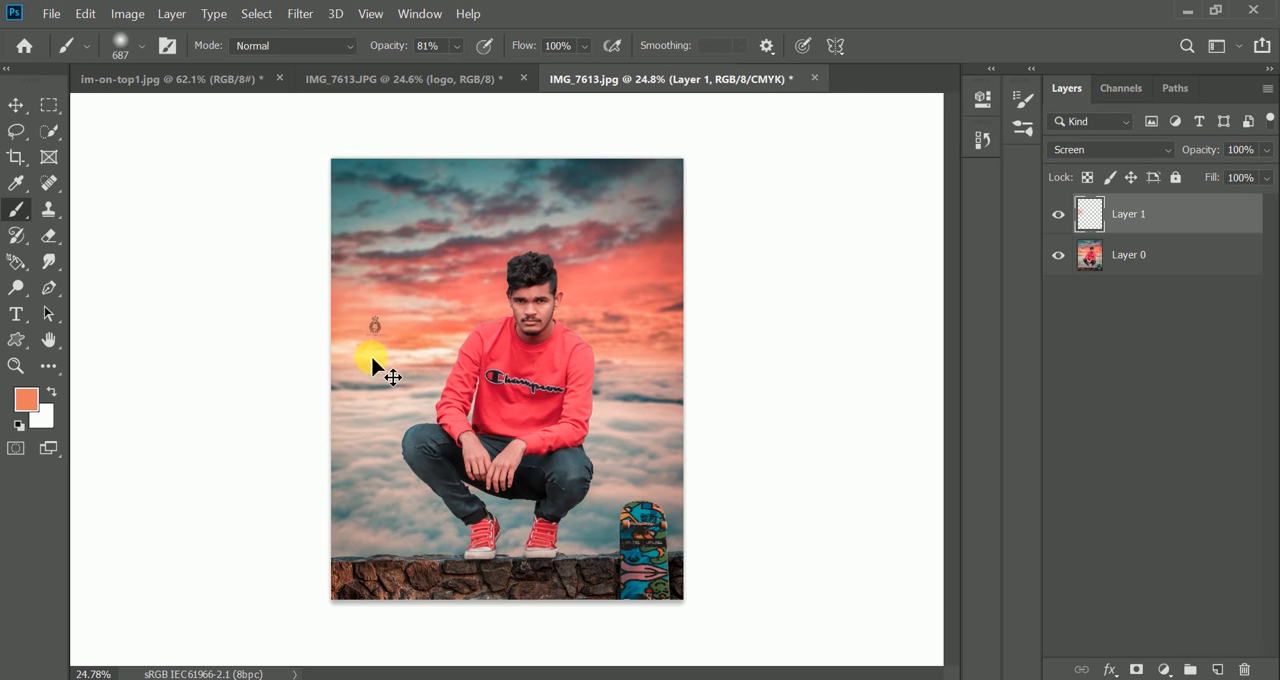
# - Scale the painted glow up proportionally to about 210% with Free Transform
pyautogui.hotkey('ctrl', 't')
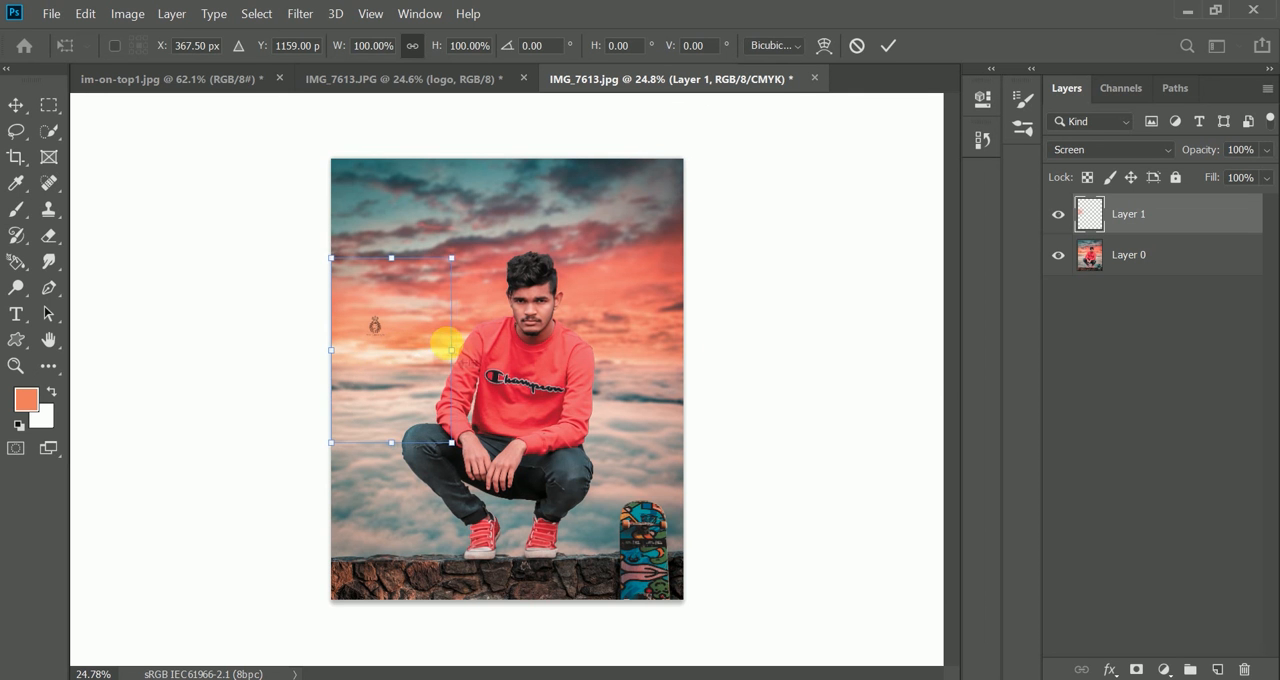
pyautogui.moveTo(451, 350); pyautogui.dragTo(590, 396)
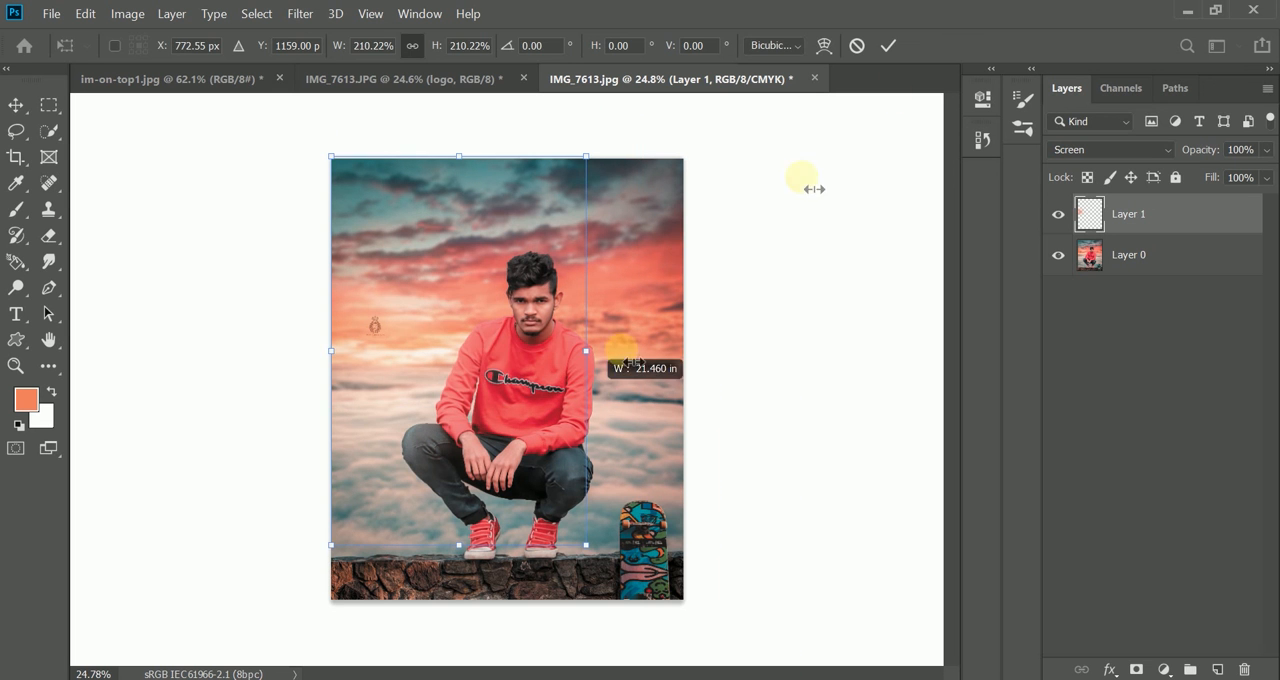
pyautogui.click(888, 47)
# - Lower the glow layer's opacity to 64% and reposition the glow over the sunset sky beside the man
pyautogui.press('v')
pyautogui.moveTo(449, 387); pyautogui.dragTo(405, 425)
pyautogui.moveTo(1207, 157); pyautogui.dragTo(1165, 160)
pyautogui.moveTo(487, 340); pyautogui.dragTo(408, 285)
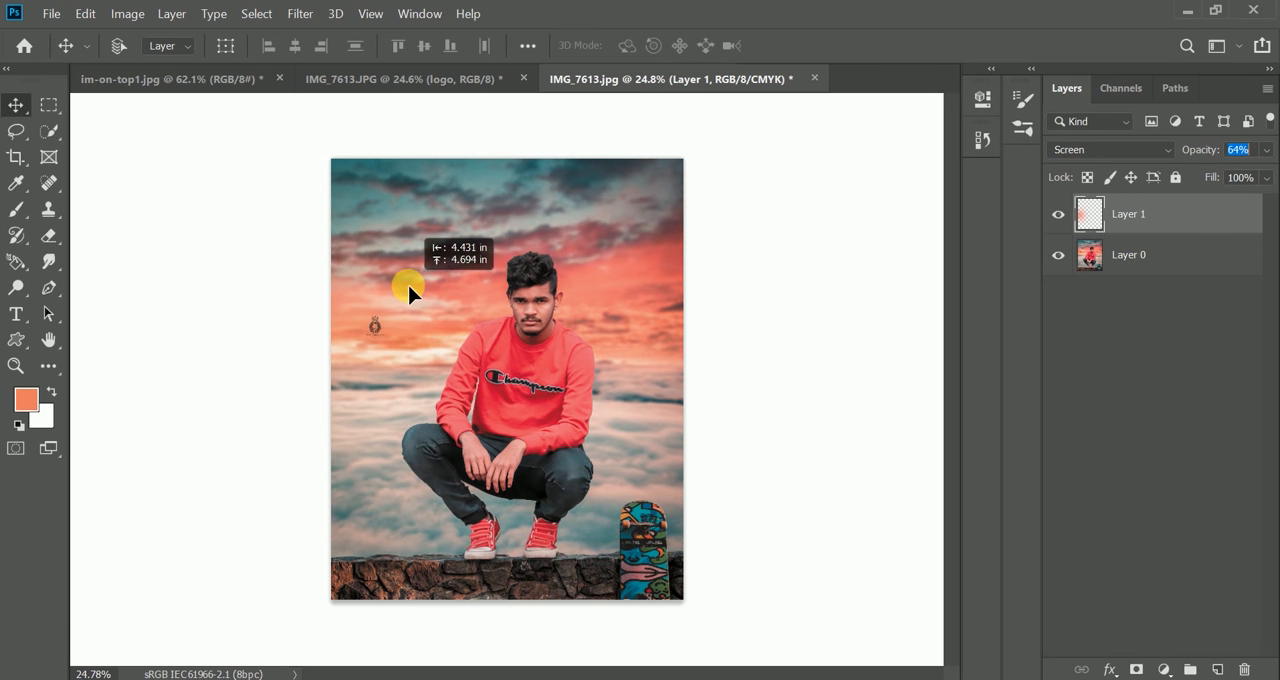
pyautogui.scroll(2, 427, 343)
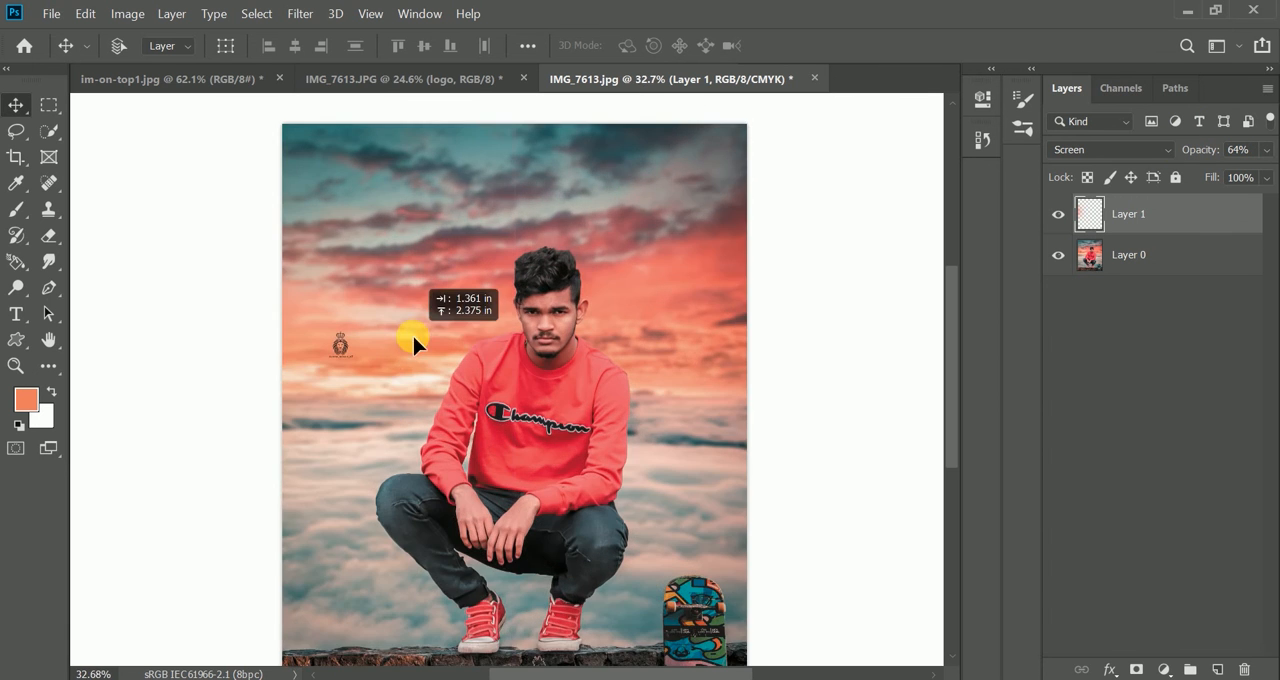
pyautogui.moveTo(413, 338)
pyautogui.mouseDown()
pyautogui.moveTo(436, 280)
pyautogui.moveTo(420, 314)
pyautogui.mouseUp()
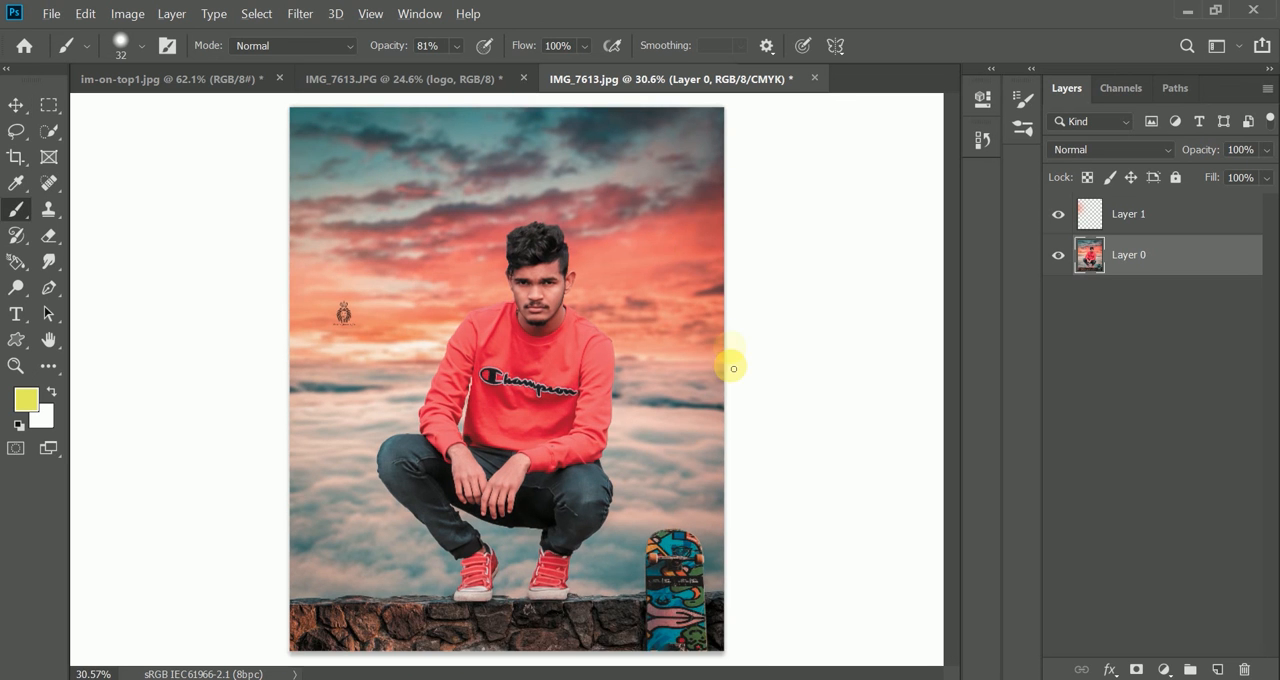
# - Start a Save for Web export of the finished image and set its size to 1080 x 1350 px
pyautogui.scroll(-2, 710, 326)
pyautogui.press('F9')
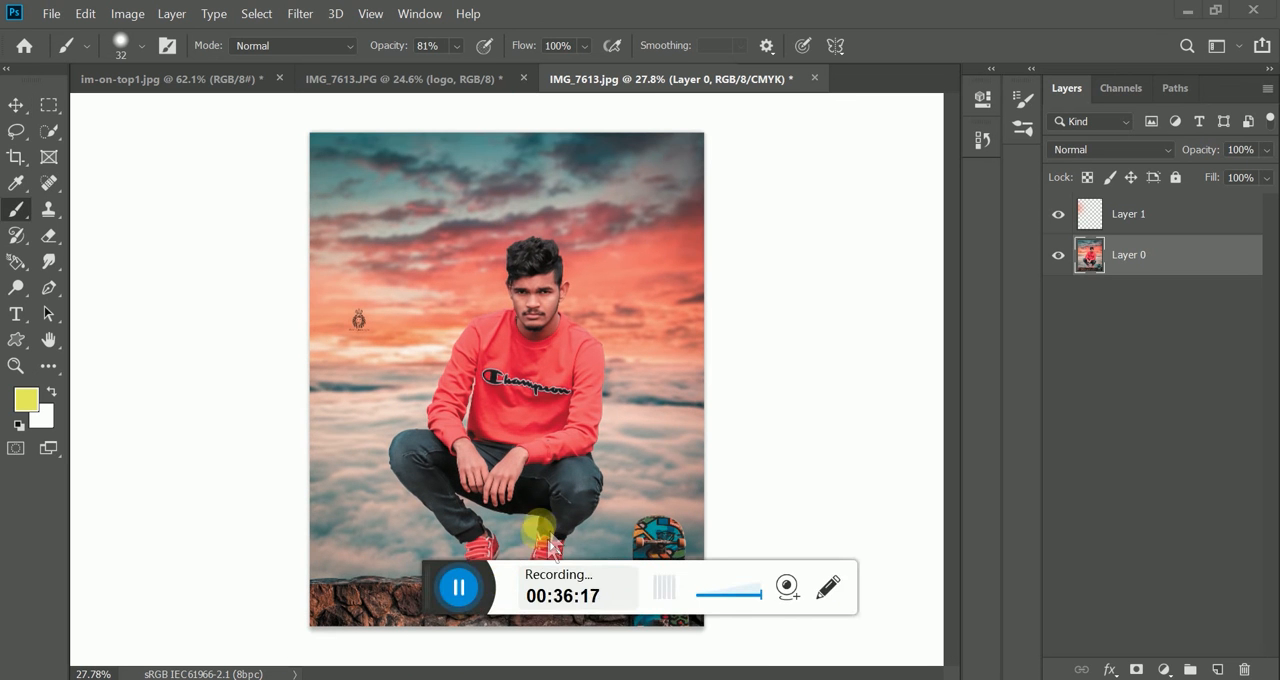
pyautogui.click(50, 13)
pyautogui.moveTo(70, 272)
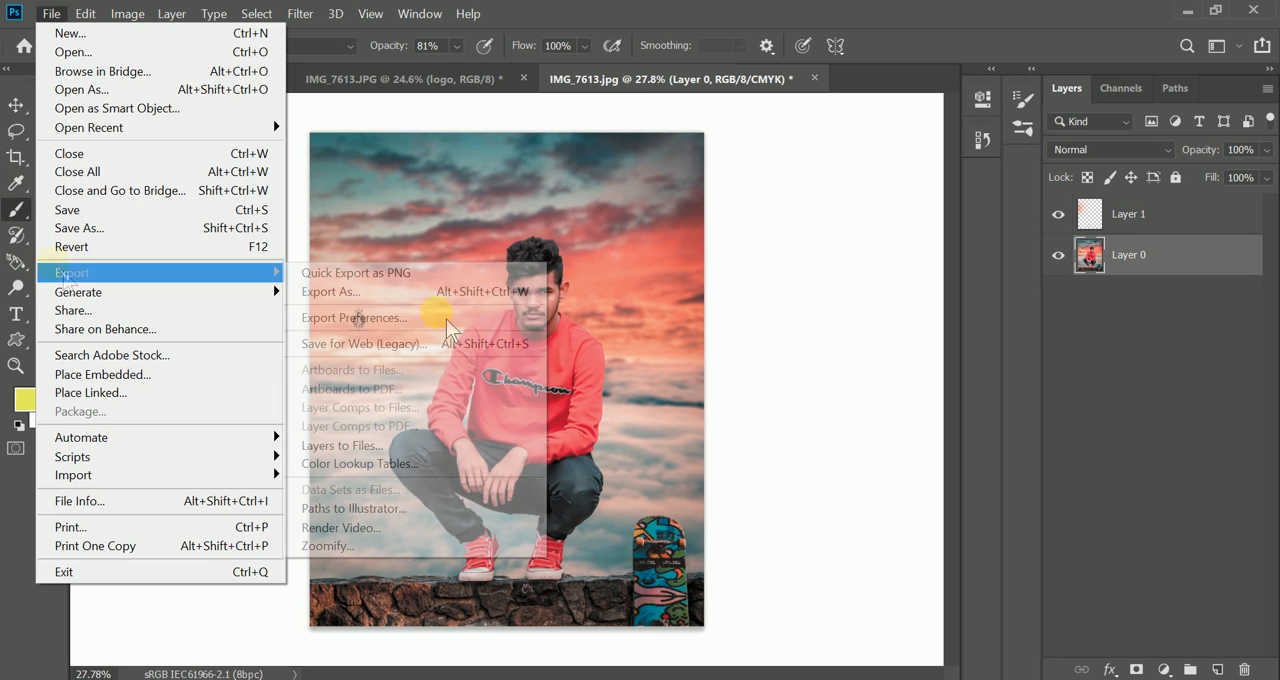
pyautogui.click(393, 344)
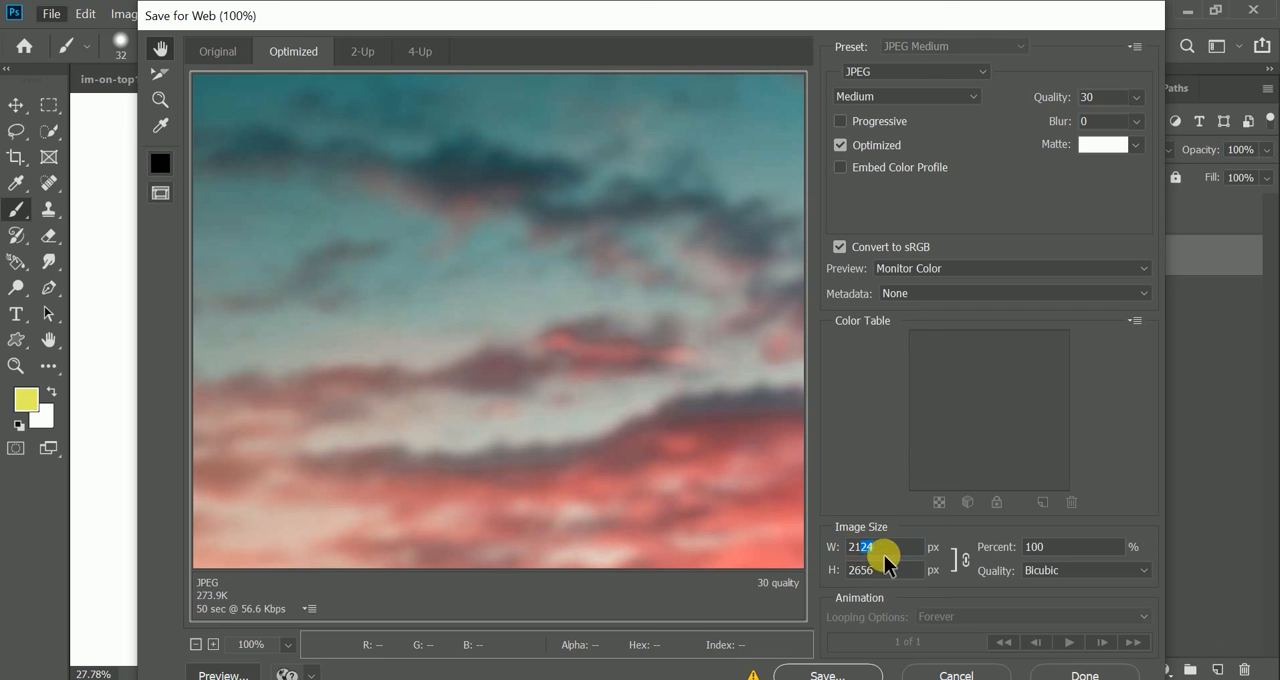
pyautogui.moveTo(884, 556); pyautogui.dragTo(833, 566)
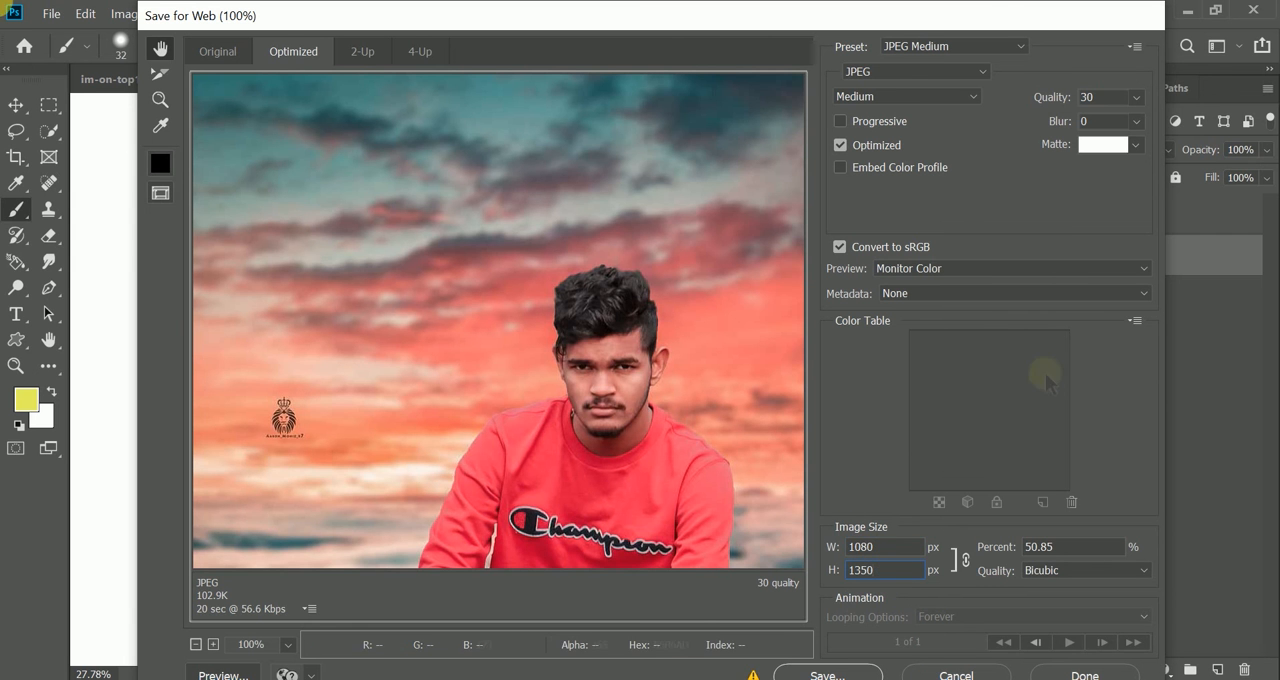
# - Keep JPEG as the export format and save the image as IMG_7613.jpg in the RESIZEDD folder, replacing the existing file
pyautogui.click(895, 72)
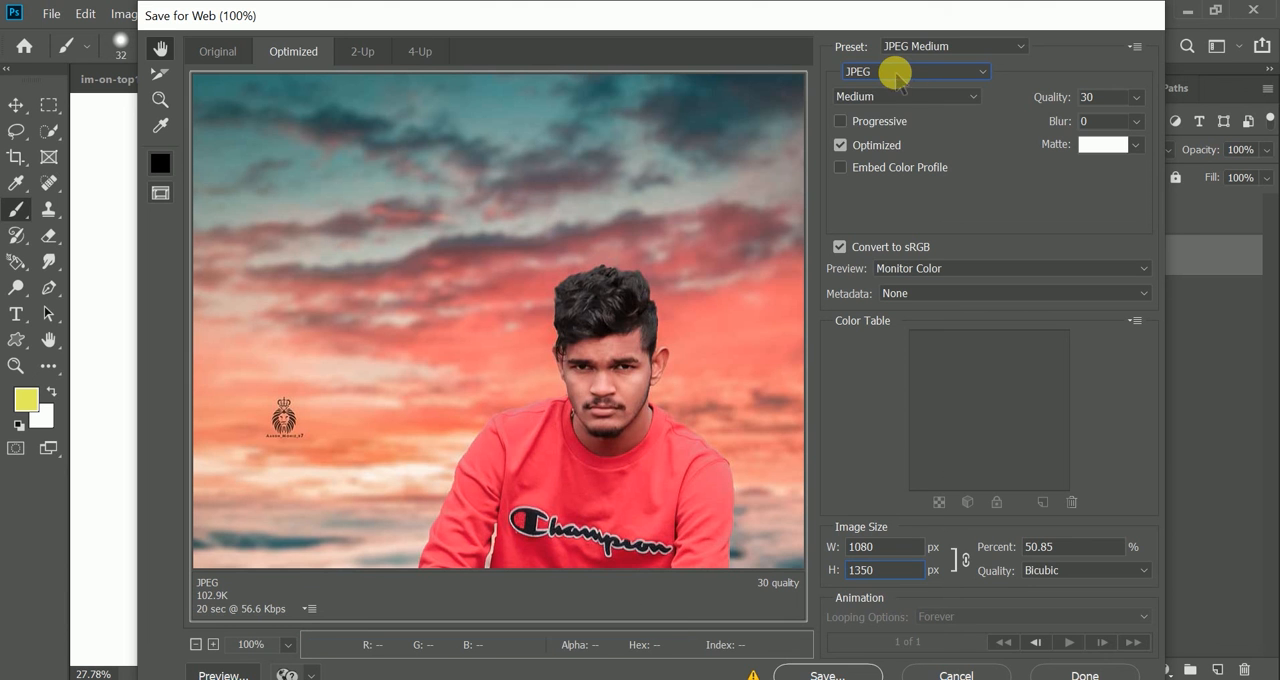
pyautogui.click(895, 76)
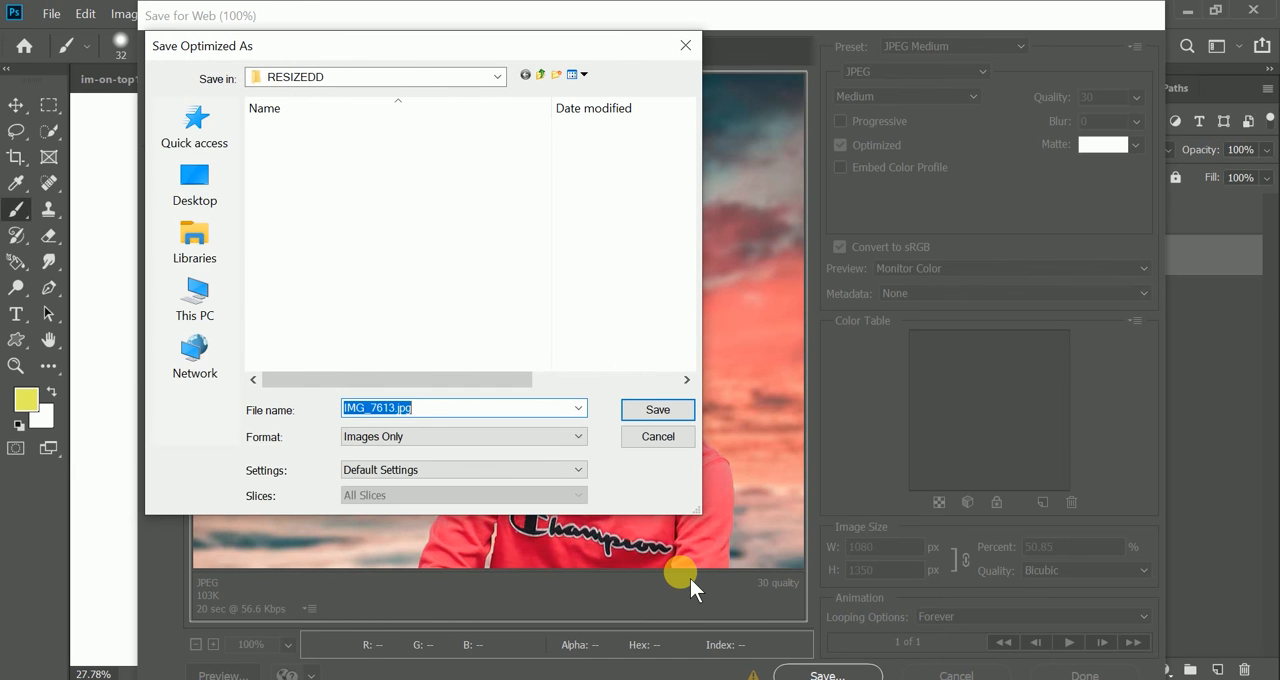
pyautogui.click(640, 412)
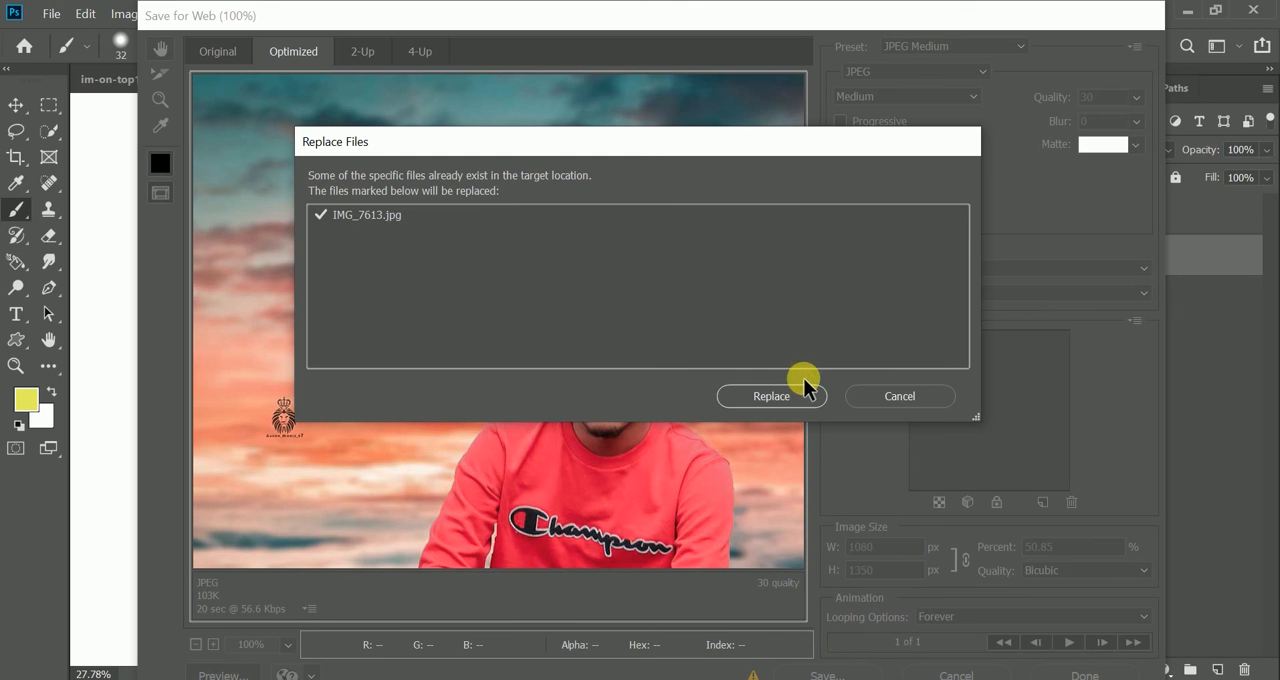
pyautogui.click(787, 398)
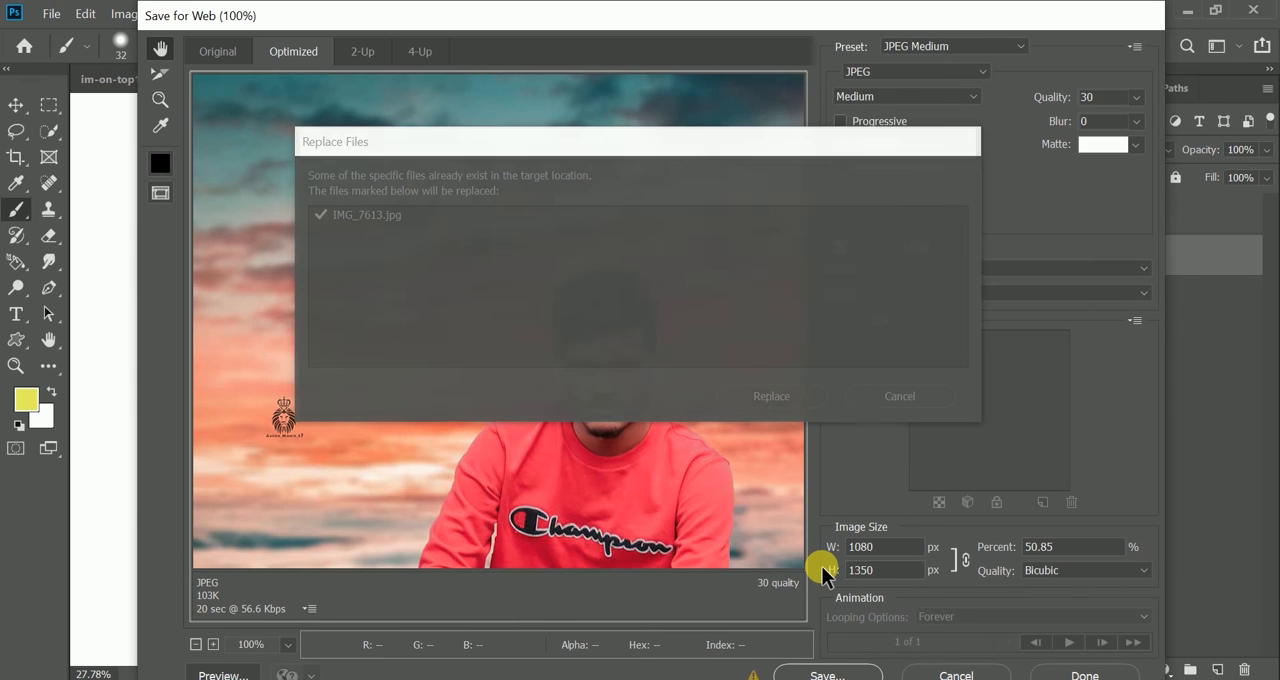